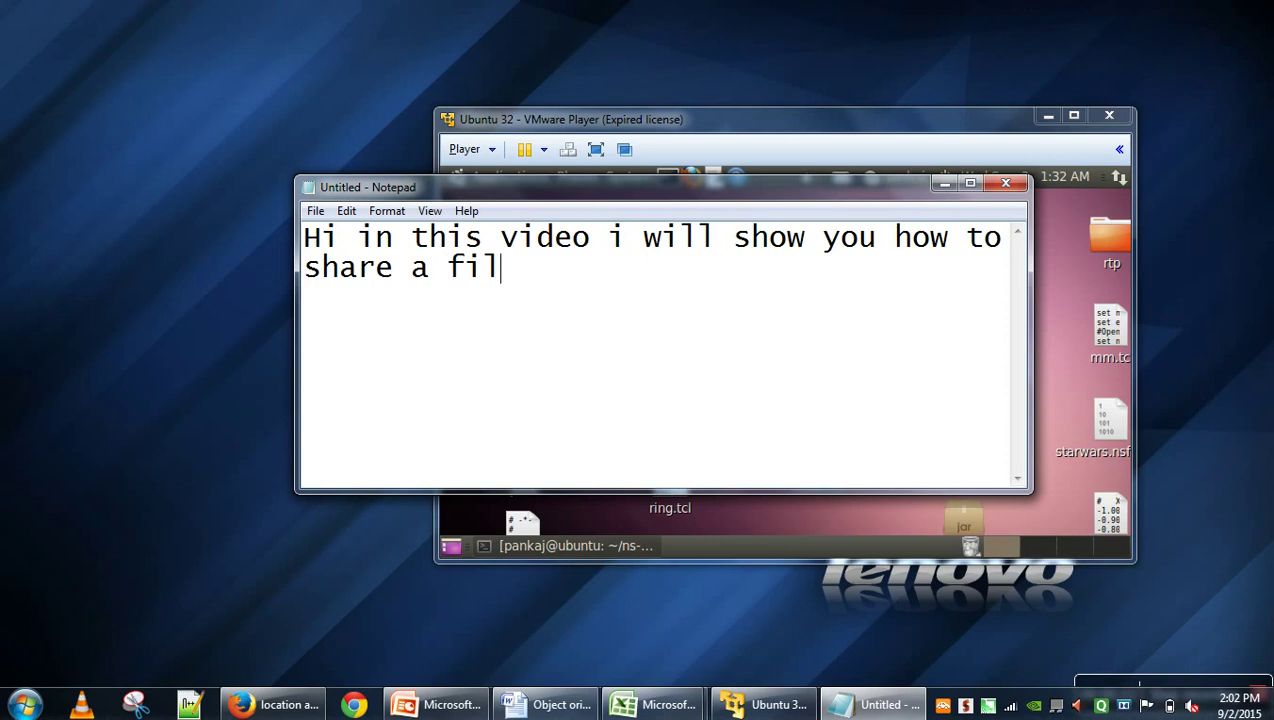
Step: Complete the note to read "Hi in this video i will show you how to share a folder with virtual operating system on vmware"
{"action": "type", "text": "wit"}
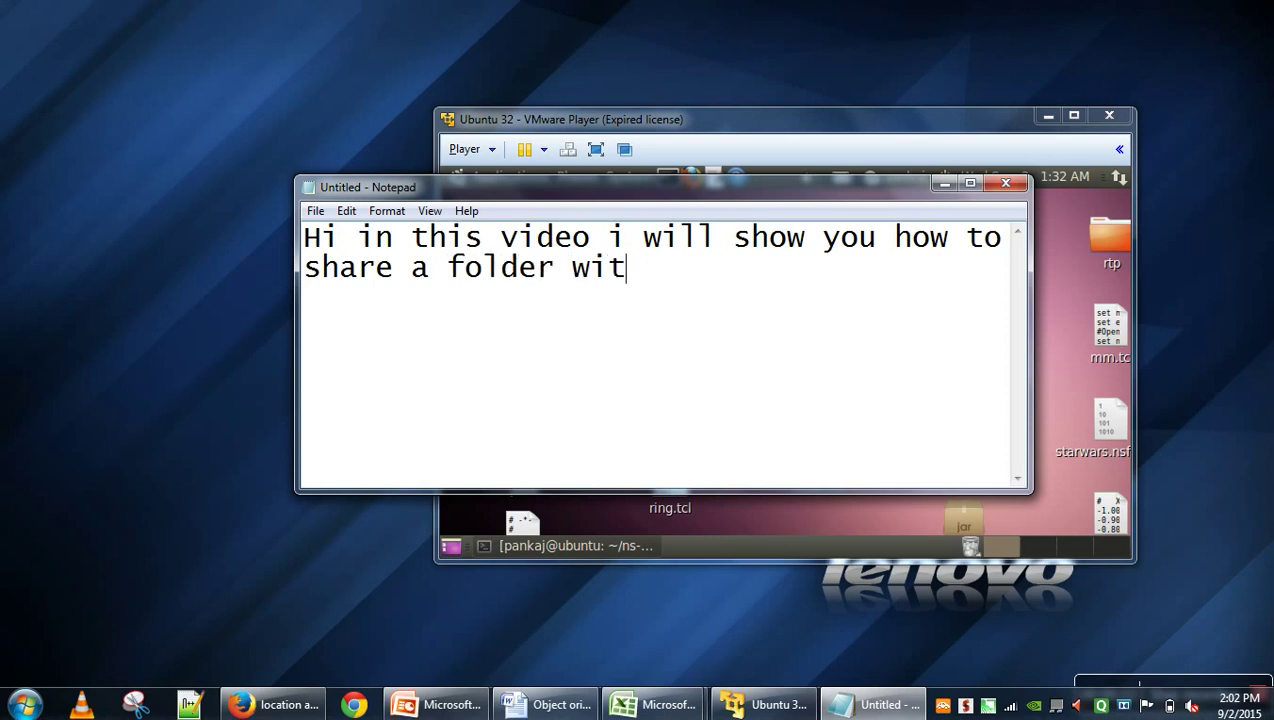
{"action": "type", "text": "h virtual "}
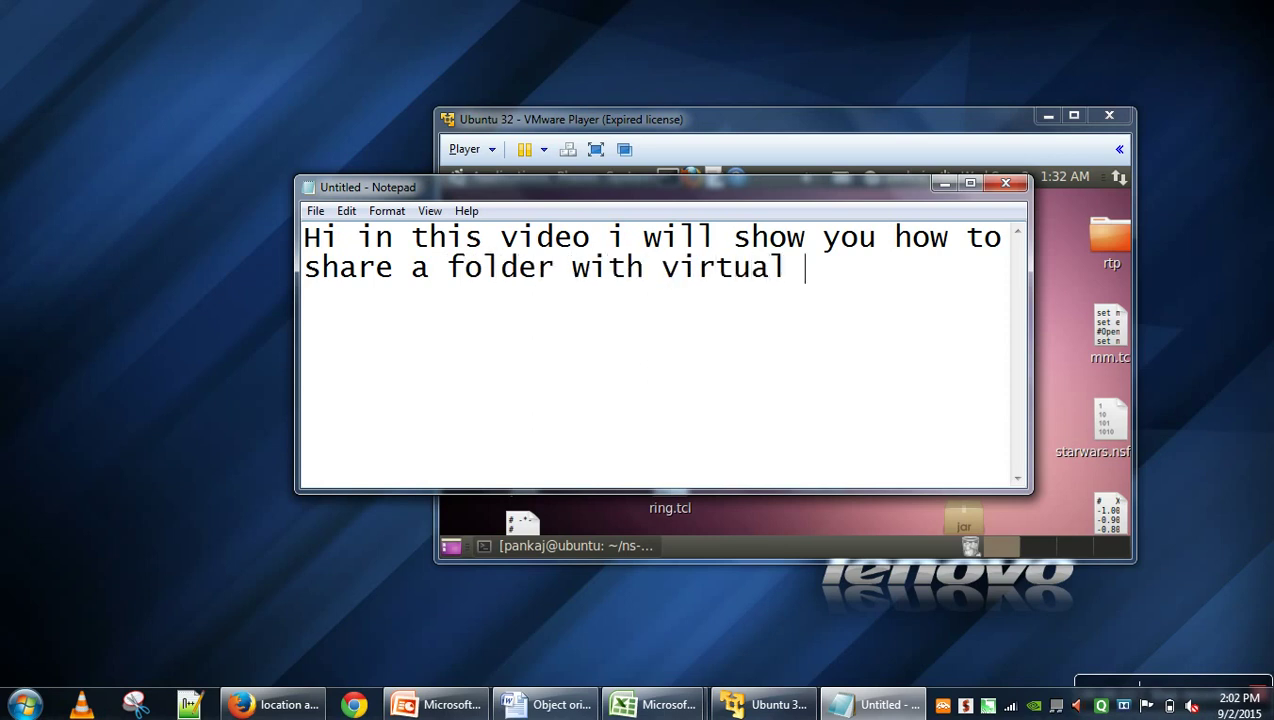
{"action": "type", "text": "operating system on vmware"}
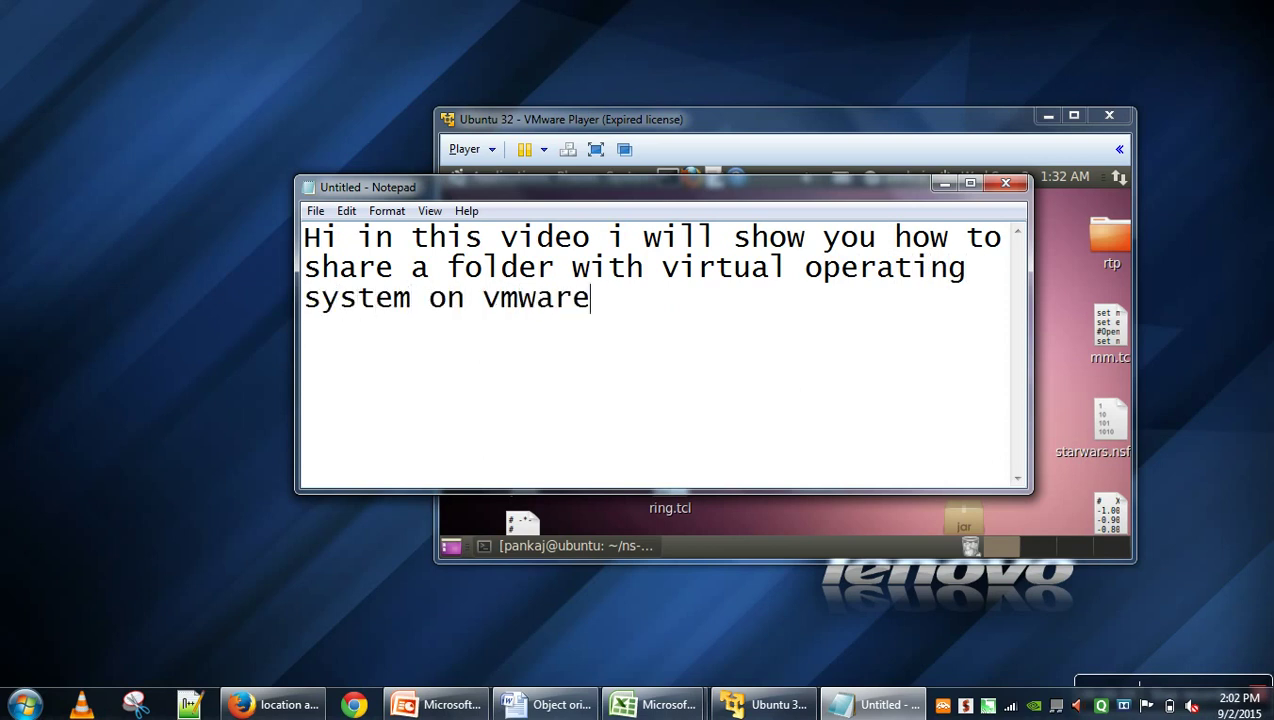
Step: Replace the note's text with "I am having windows 7 as host operating system and linux as guest operating system."
{"action": "key", "text": "BackSpace"}
{"action": "key", "text": "BackSpace"}
{"action": "key", "text": "BackSpace"}
{"action": "key", "text": "BackSpace"}
{"action": "key", "text": "BackSpace"}
{"action": "key", "text": "BackSpace"}
{"action": "key", "text": "BackSpace"}
{"action": "key", "text": "BackSpace"}
{"action": "key", "text": "BackSpace"}
{"action": "key", "text": "BackSpace"}
{"action": "key", "text": "BackSpace"}
{"action": "key", "text": "BackSpace"}
{"action": "key", "text": "BackSpace"}
{"action": "key", "text": "BackSpace"}
{"action": "key", "text": "BackSpace"}
{"action": "key", "text": "BackSpace"}
{"action": "key", "text": "BackSpace"}
{"action": "key", "text": "BackSpace"}
{"action": "key", "text": "BackSpace"}
{"action": "key", "text": "BackSpace"}
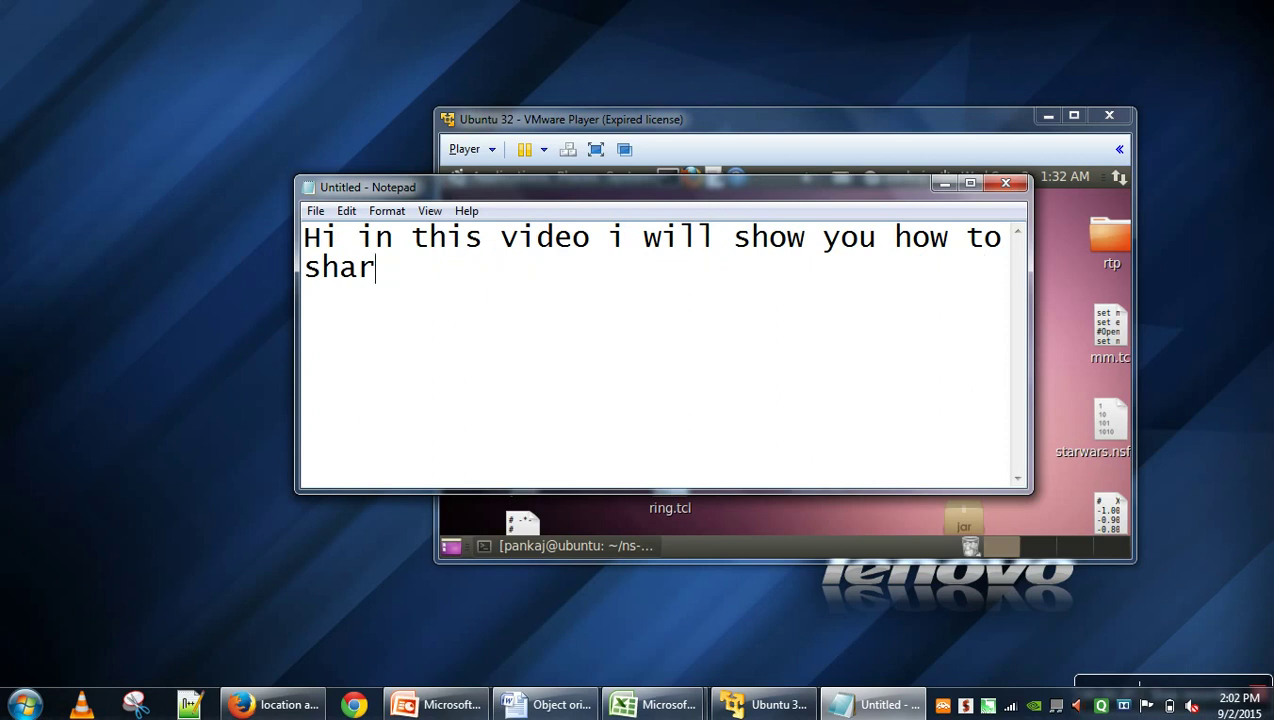
{"action": "key", "text": "BackSpace"}
{"action": "key", "text": "BackSpace"}
{"action": "key", "text": "BackSpace"}
{"action": "key", "text": "BackSpace"}
{"action": "key", "text": "BackSpace"}
{"action": "key", "text": "BackSpace"}
{"action": "key", "text": "BackSpace"}
{"action": "key", "text": "BackSpace"}
{"action": "key", "text": "BackSpace"}
{"action": "key", "text": "BackSpace"}
{"action": "key", "text": "BackSpace"}
{"action": "key", "text": "BackSpace"}
{"action": "key", "text": "BackSpace"}
{"action": "key", "text": "BackSpace"}
{"action": "key", "text": "BackSpace"}
{"action": "key", "text": "BackSpace"}
{"action": "key", "text": "BackSpace"}
{"action": "key", "text": "BackSpace"}
{"action": "key", "text": "BackSpace"}
{"action": "key", "text": "BackSpace"}
{"action": "type", "text": "I am having "}
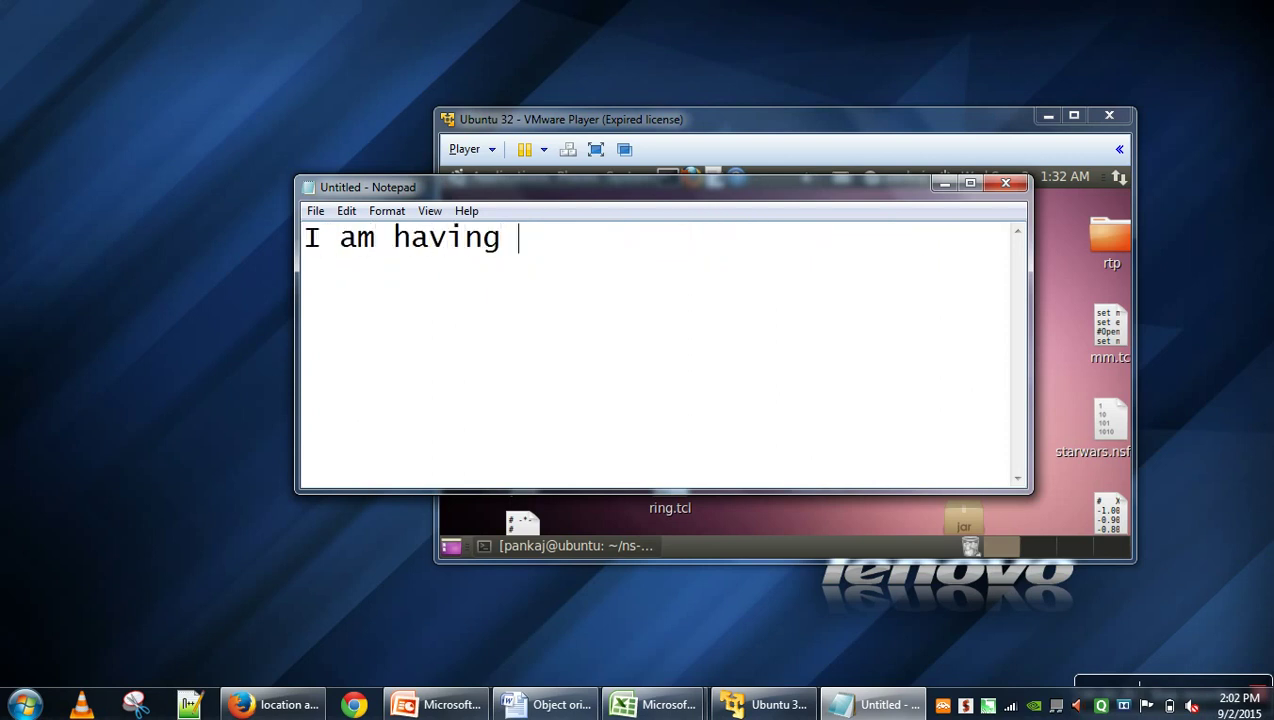
{"action": "type", "text": "widno"}
{"action": "key", "text": "BackSpace"}
{"action": "key", "text": "BackSpace"}
{"action": "key", "text": "BackSpace"}
{"action": "type", "text": "ndwos"}
{"action": "key", "text": "BackSpace"}
{"action": "key", "text": "BackSpace"}
{"action": "type", "text": "ows 7 as hos"}
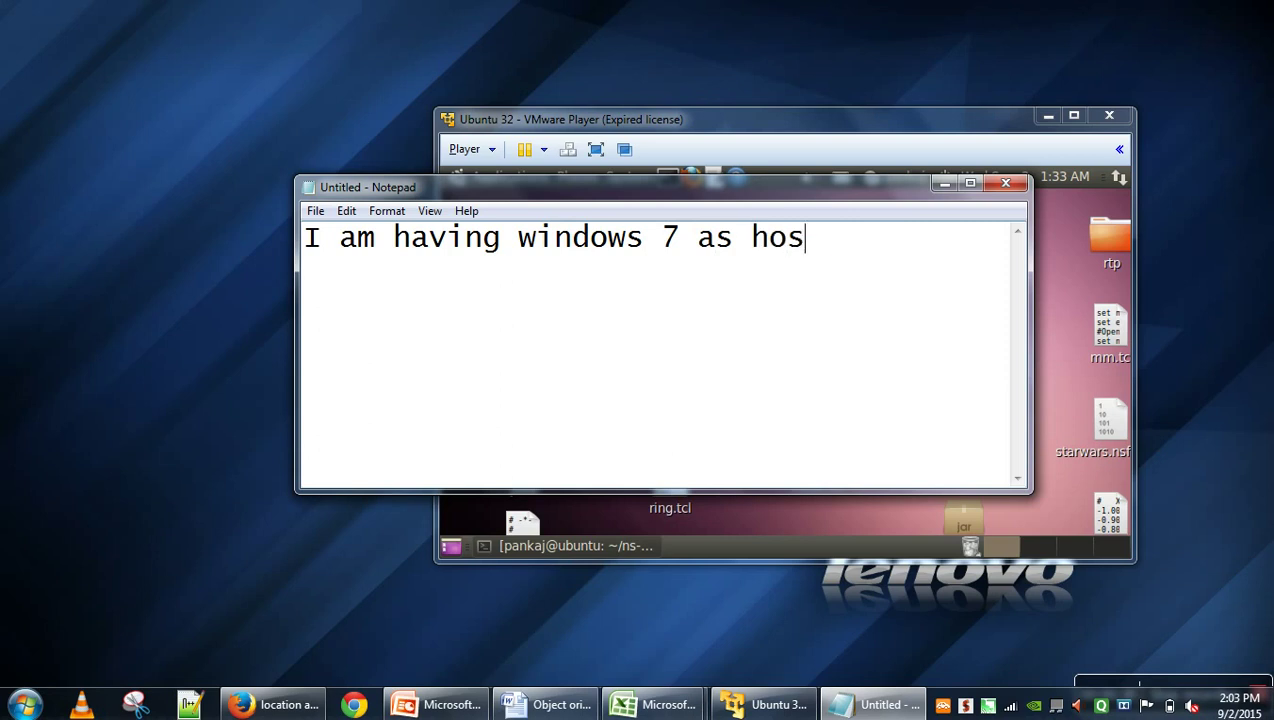
{"action": "type", "text": "t operating s"}
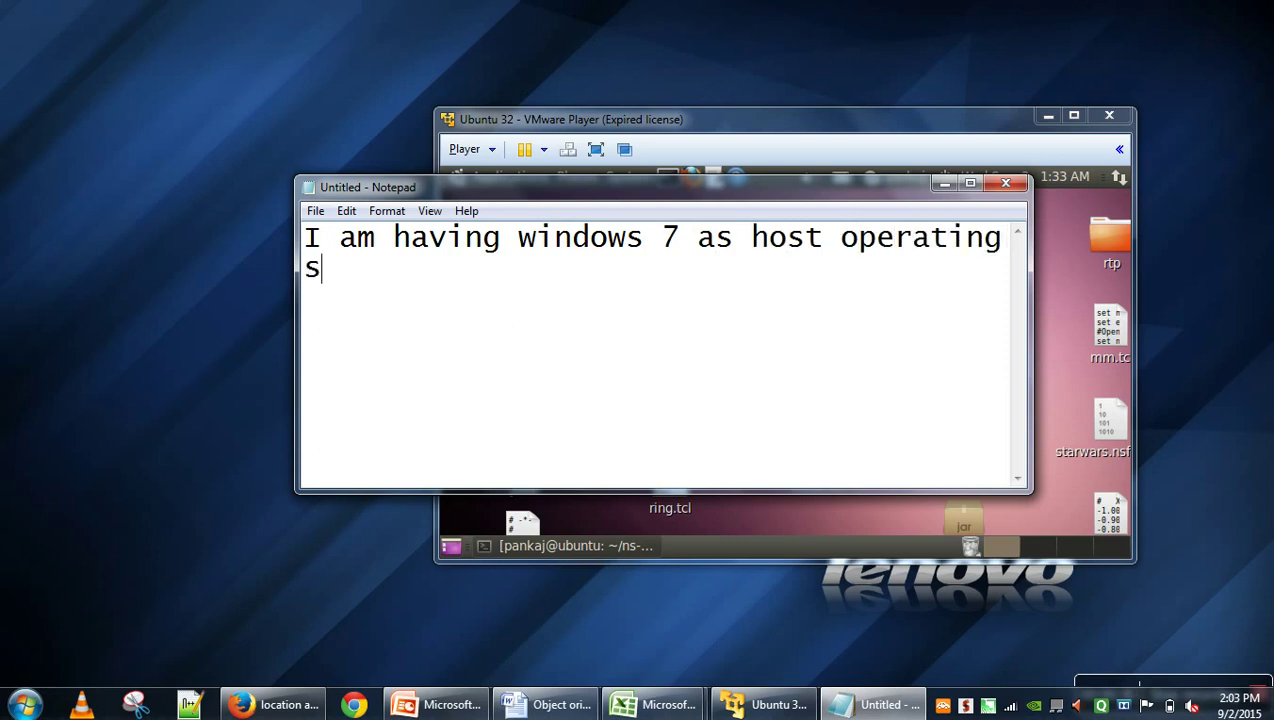
{"action": "type", "text": "ystem and linu"}
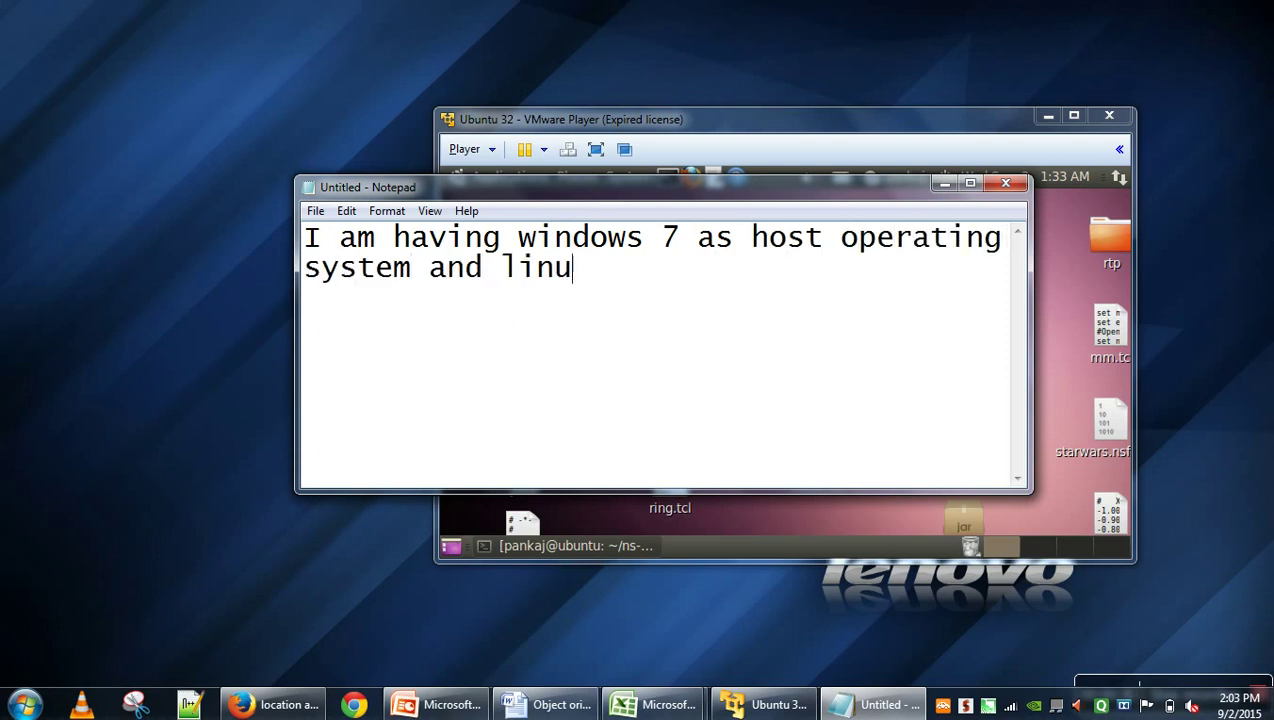
{"action": "type", "text": "x as guest oper"}
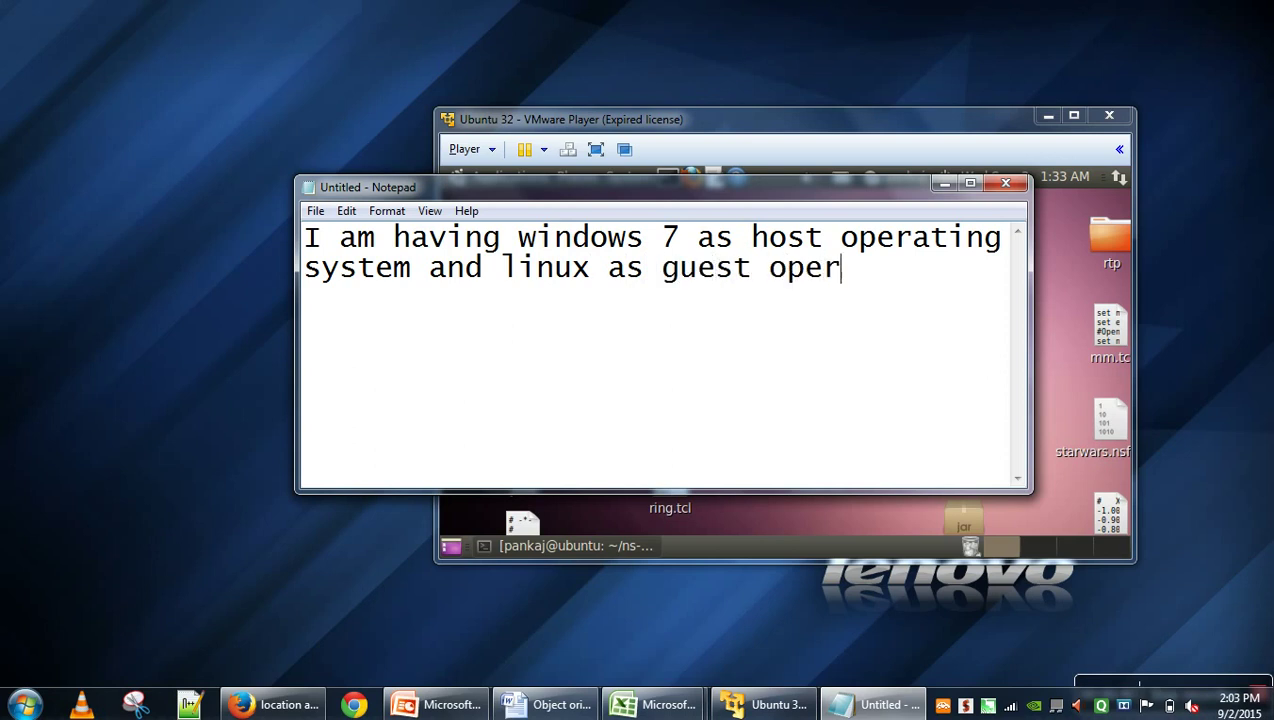
{"action": "type", "text": "ating system."}
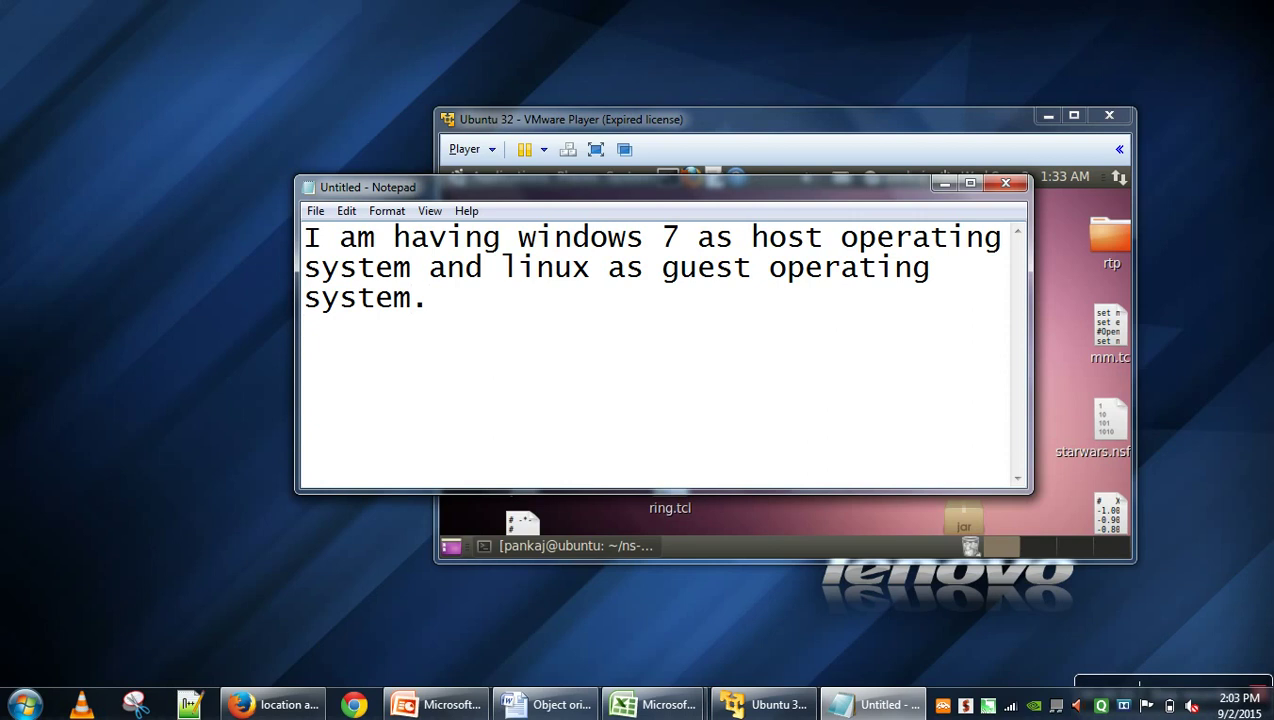
Step: Replace the note's text with "I will share one of my windows folder with linux operating system running on vmware"
{"action": "key", "text": "BackSpace"}
{"action": "key", "text": "BackSpace"}
{"action": "key", "text": "BackSpace"}
{"action": "key", "text": "BackSpace"}
{"action": "key", "text": "BackSpace"}
{"action": "key", "text": "BackSpace"}
{"action": "key", "text": "BackSpace"}
{"action": "key", "text": "BackSpace"}
{"action": "key", "text": "BackSpace"}
{"action": "key", "text": "BackSpace"}
{"action": "key", "text": "BackSpace"}
{"action": "key", "text": "BackSpace"}
{"action": "key", "text": "BackSpace"}
{"action": "key", "text": "BackSpace"}
{"action": "key", "text": "BackSpace"}
{"action": "key", "text": "BackSpace"}
{"action": "key", "text": "BackSpace"}
{"action": "key", "text": "BackSpace"}
{"action": "key", "text": "BackSpace"}
{"action": "key", "text": "BackSpace"}
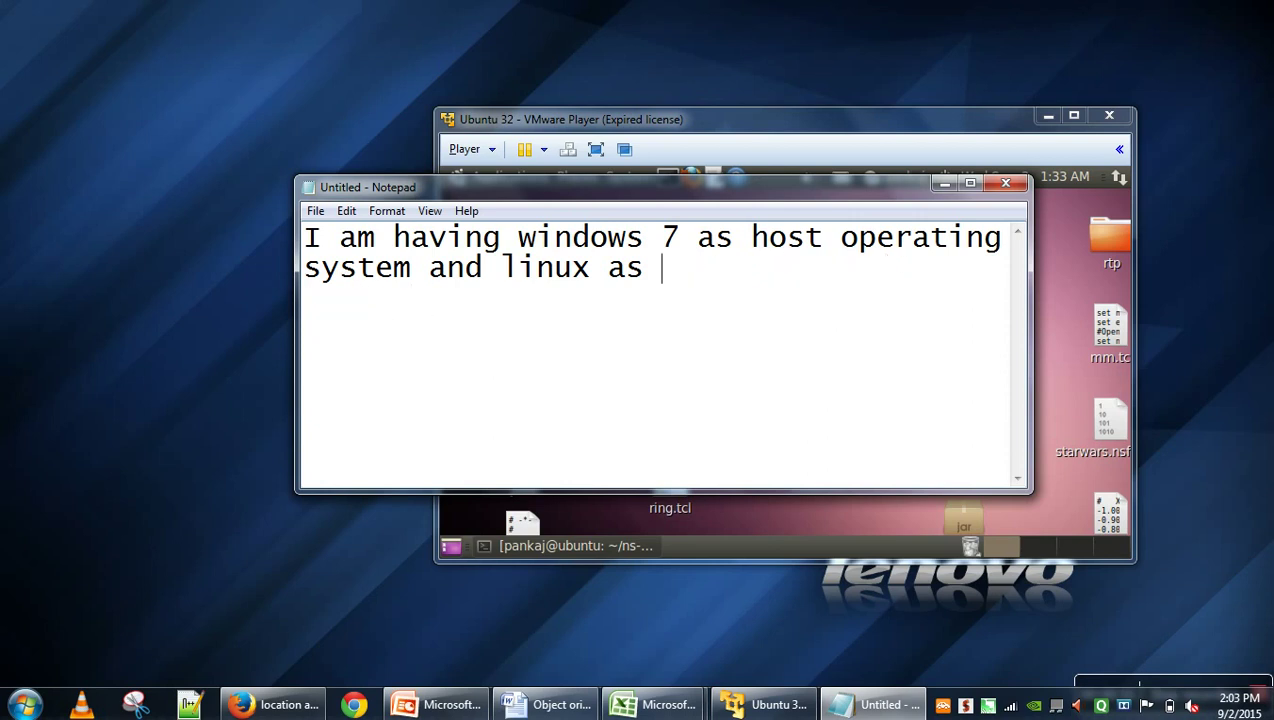
{"action": "key", "text": "BackSpace"}
{"action": "key", "text": "BackSpace"}
{"action": "key", "text": "BackSpace"}
{"action": "key", "text": "BackSpace"}
{"action": "key", "text": "BackSpace"}
{"action": "key", "text": "BackSpace"}
{"action": "key", "text": "BackSpace"}
{"action": "key", "text": "BackSpace"}
{"action": "key", "text": "BackSpace"}
{"action": "key", "text": "BackSpace"}
{"action": "key", "text": "BackSpace"}
{"action": "key", "text": "BackSpace"}
{"action": "key", "text": "BackSpace"}
{"action": "key", "text": "BackSpace"}
{"action": "key", "text": "BackSpace"}
{"action": "key", "text": "BackSpace"}
{"action": "key", "text": "BackSpace"}
{"action": "key", "text": "BackSpace"}
{"action": "key", "text": "BackSpace"}
{"action": "key", "text": "BackSpace"}
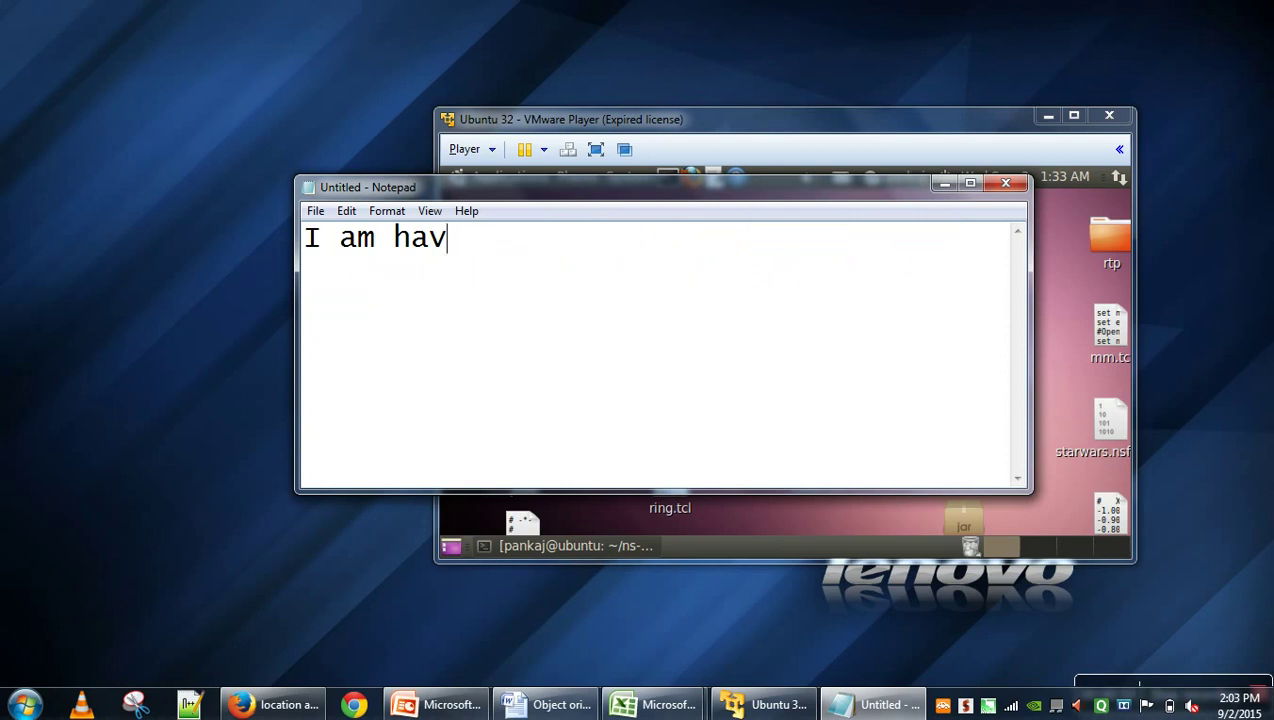
{"action": "type", "text": "I "}
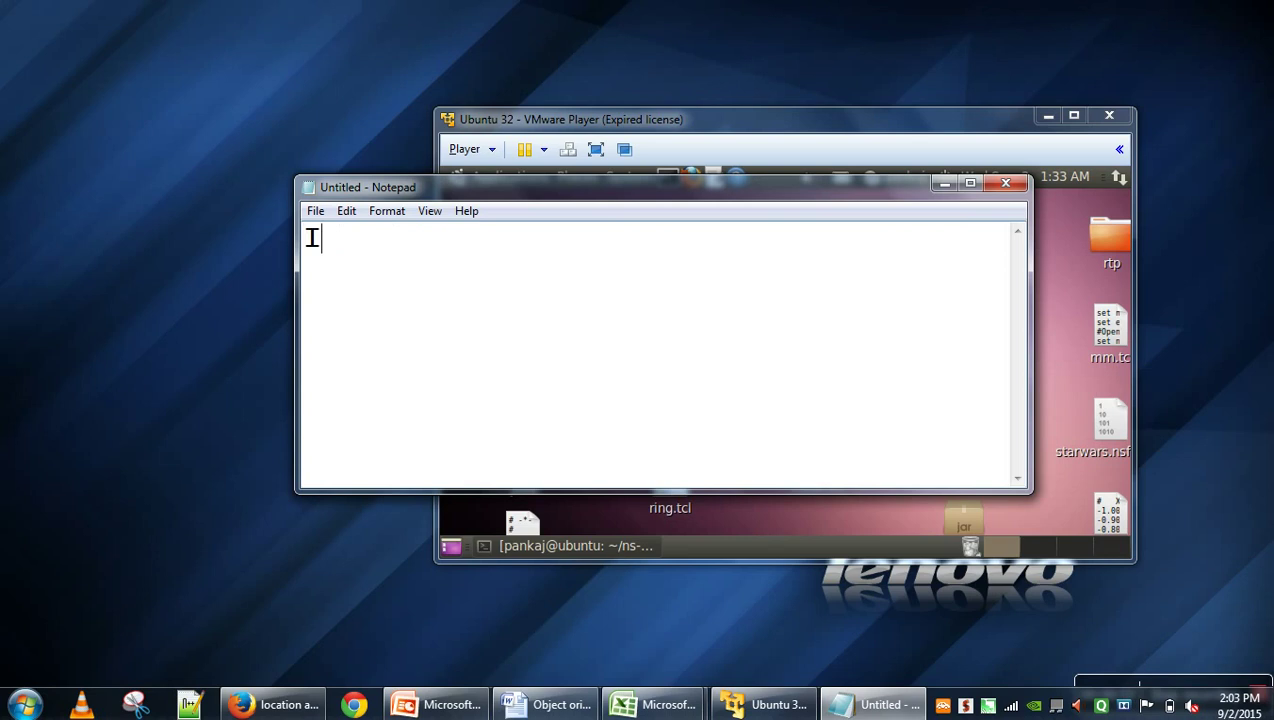
{"action": "type", "text": "will share "}
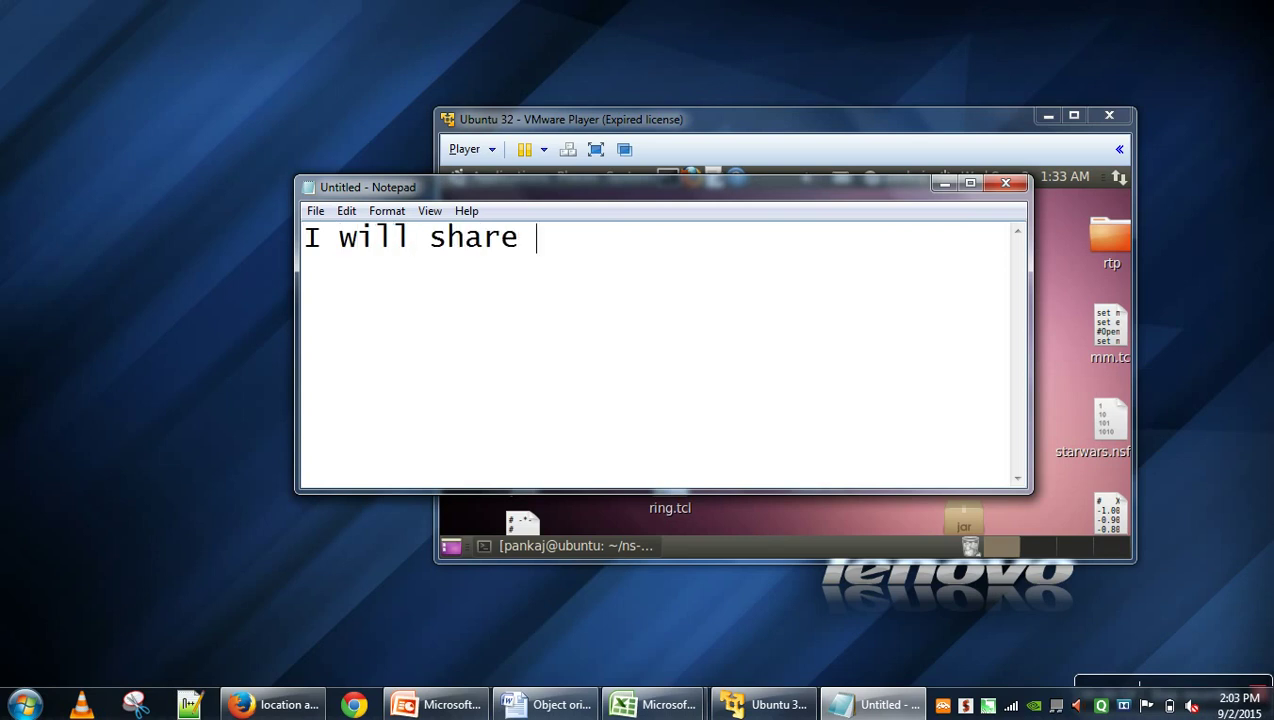
{"action": "type", "text": "one of"}
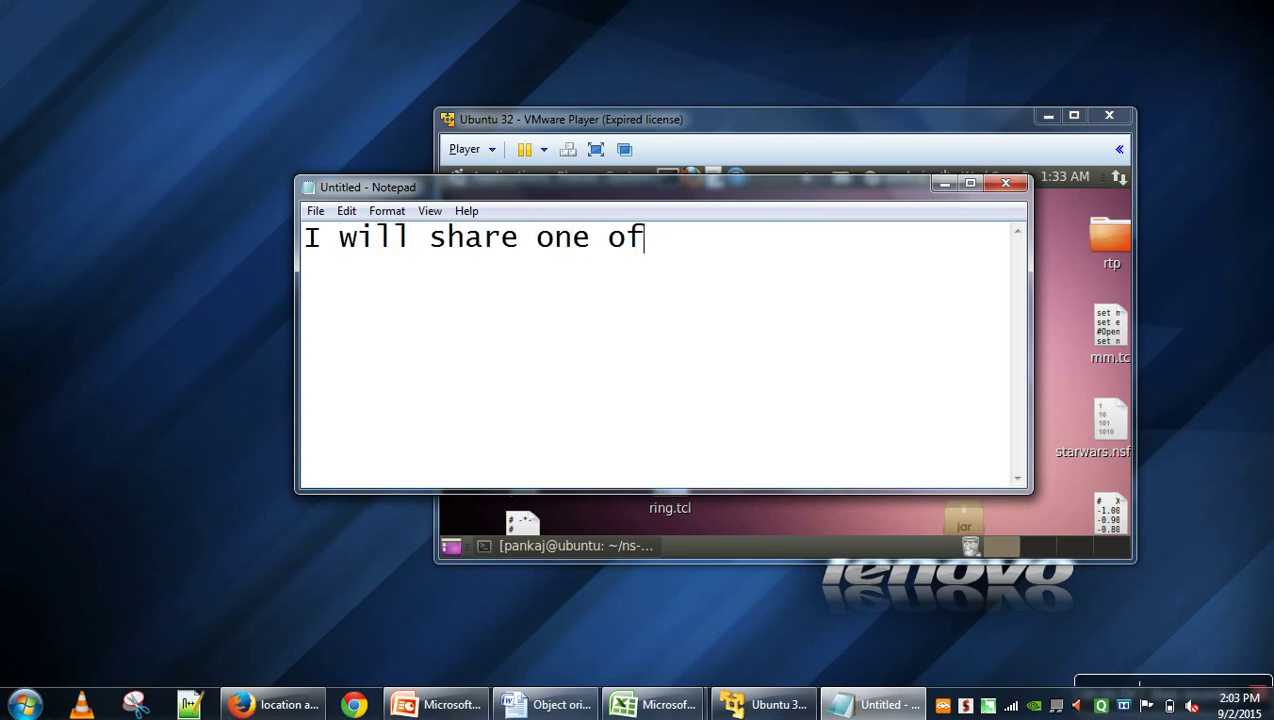
{"action": "type", "text": " my windows"}
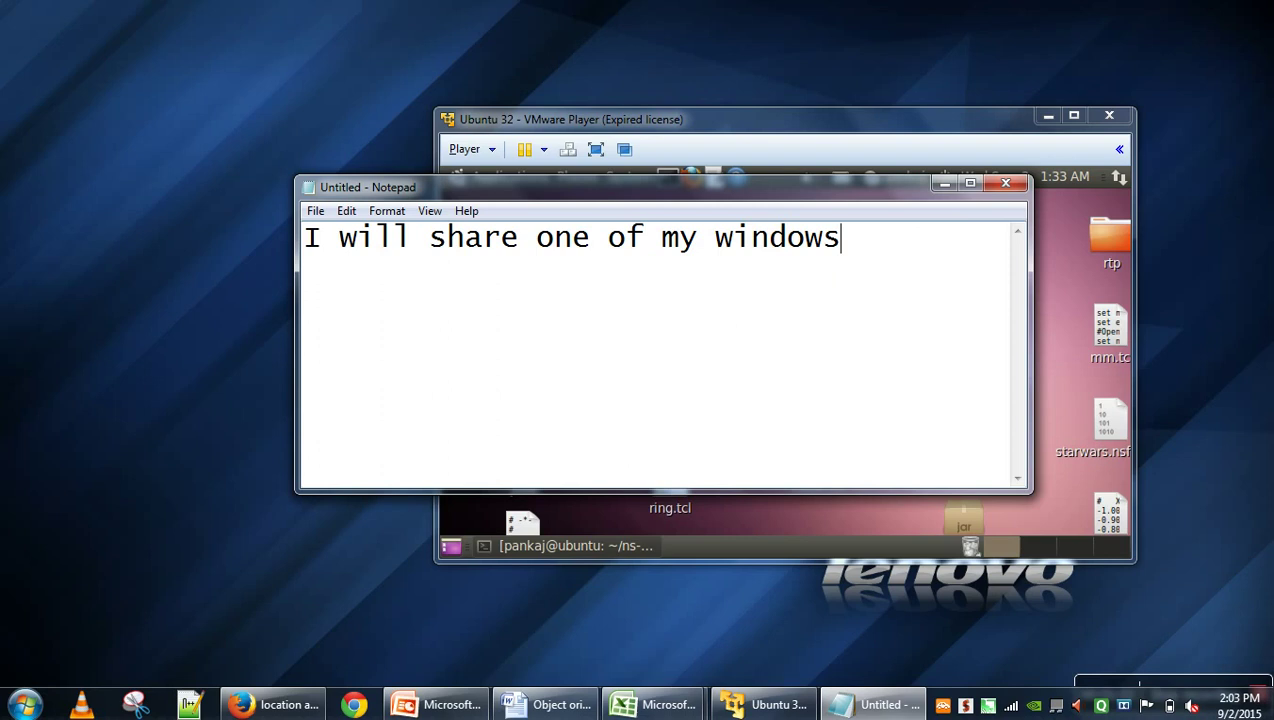
{"action": "type", "text": " folder wi"}
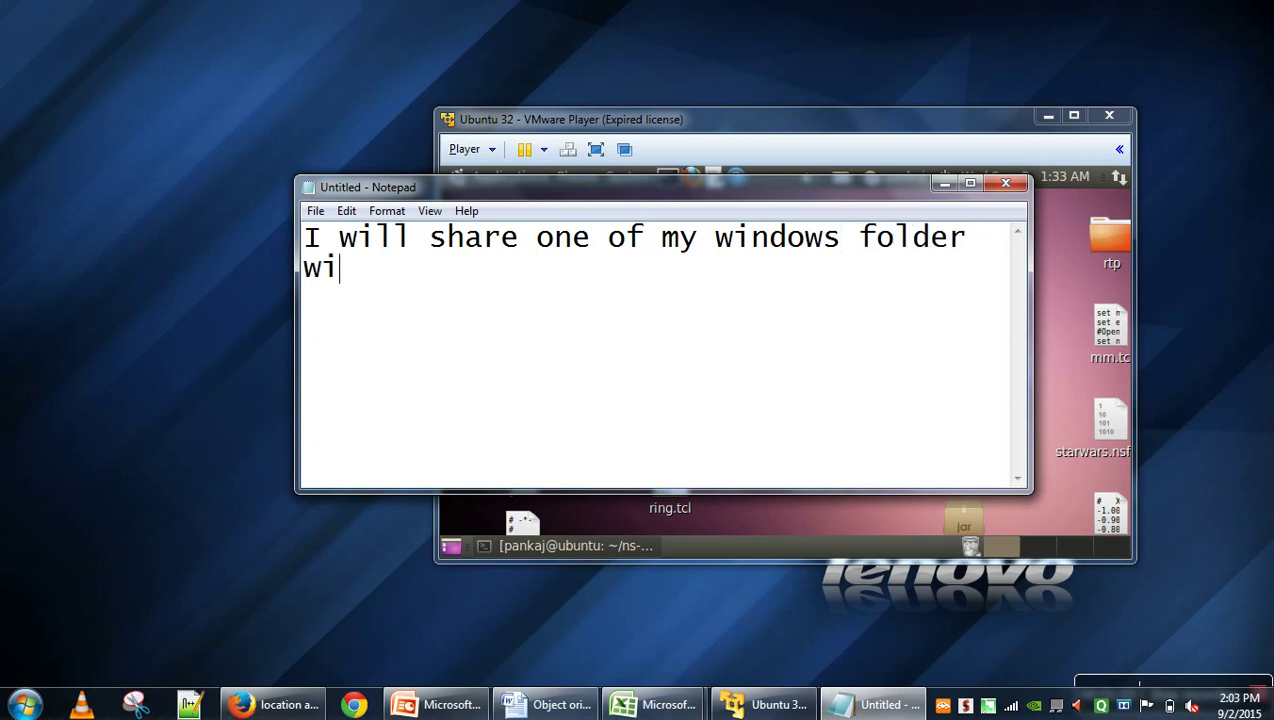
{"action": "type", "text": "th linu"}
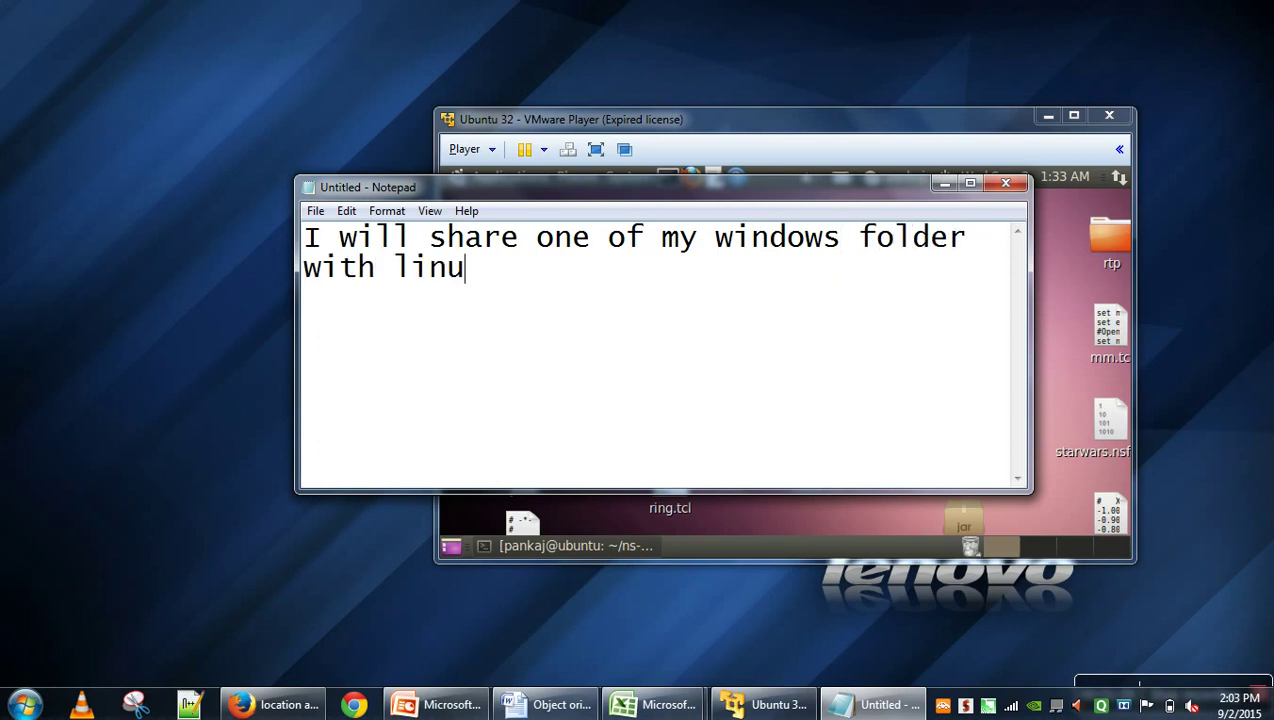
{"action": "type", "text": "x operating"}
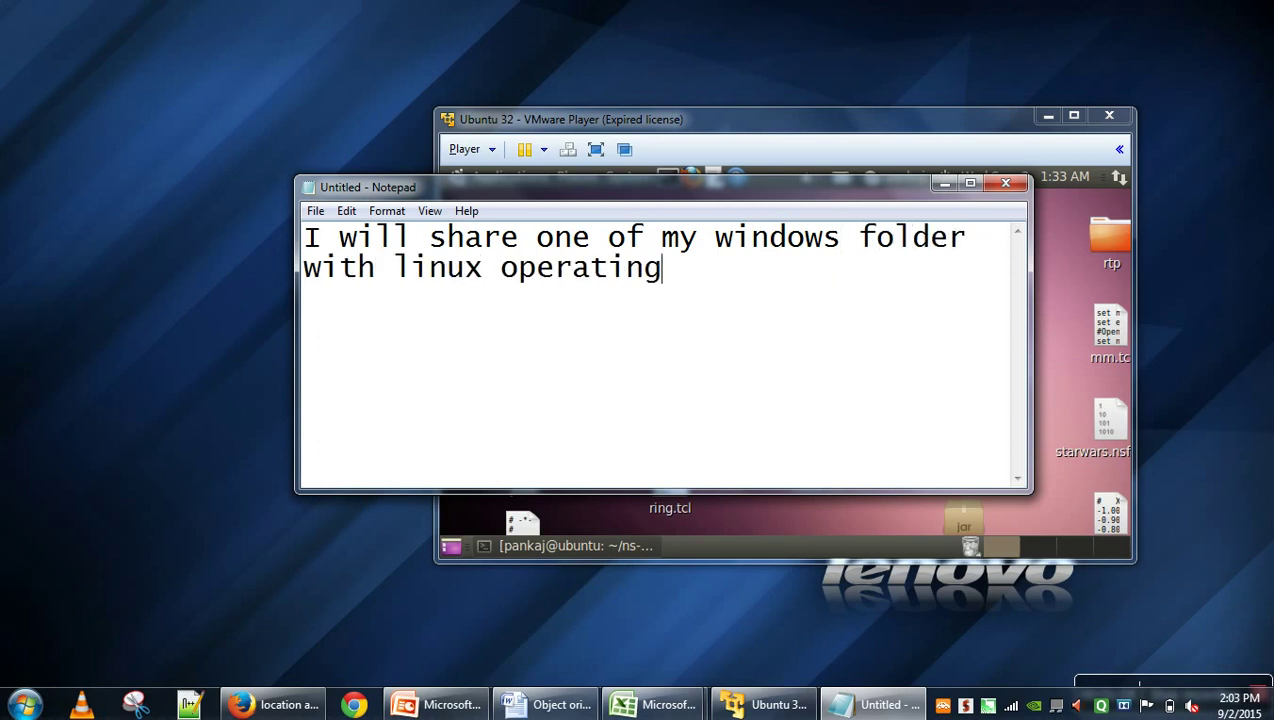
{"action": "type", "text": " system run"}
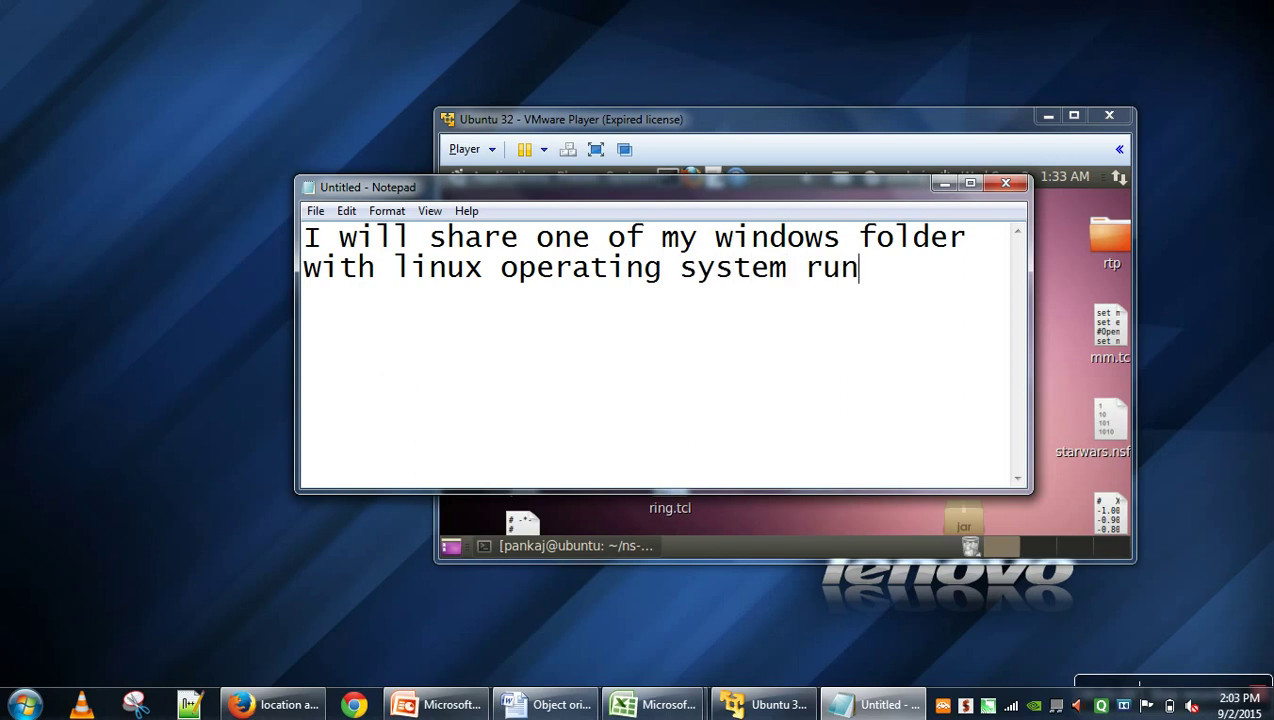
{"action": "type", "text": "ning on va"}
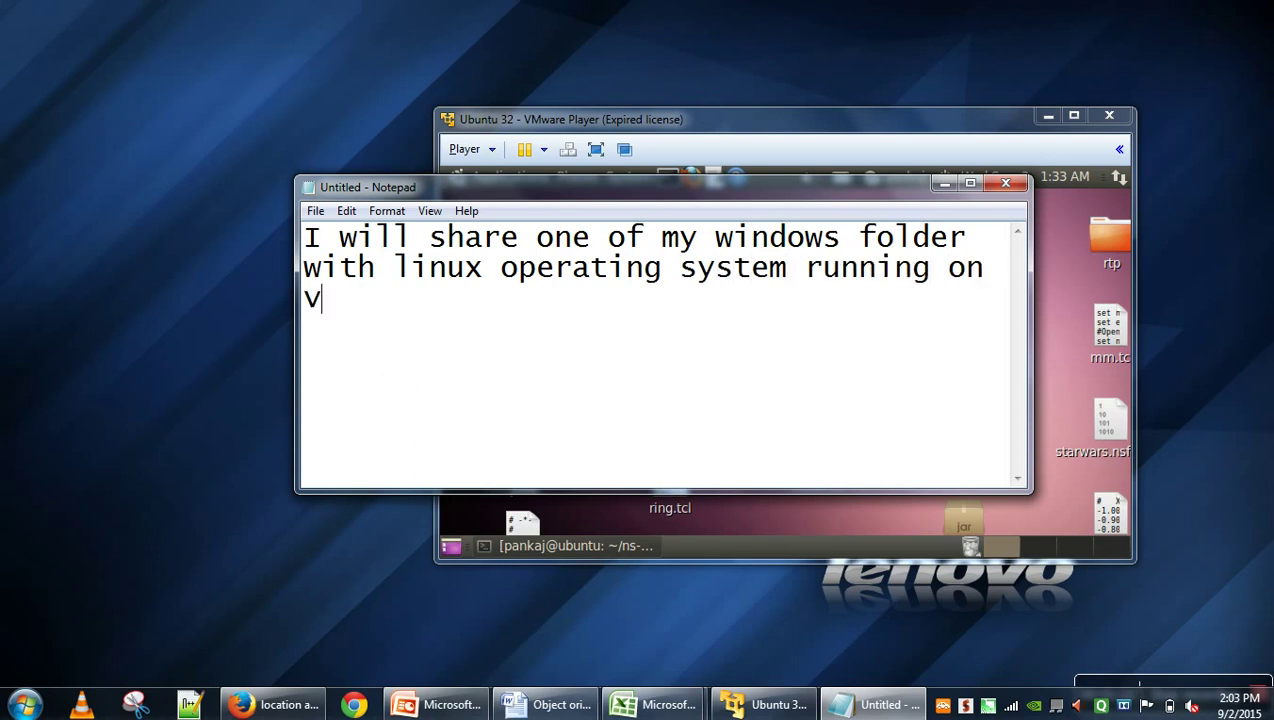
{"action": "key", "text": "BackSpace"}
{"action": "type", "text": "mware"}
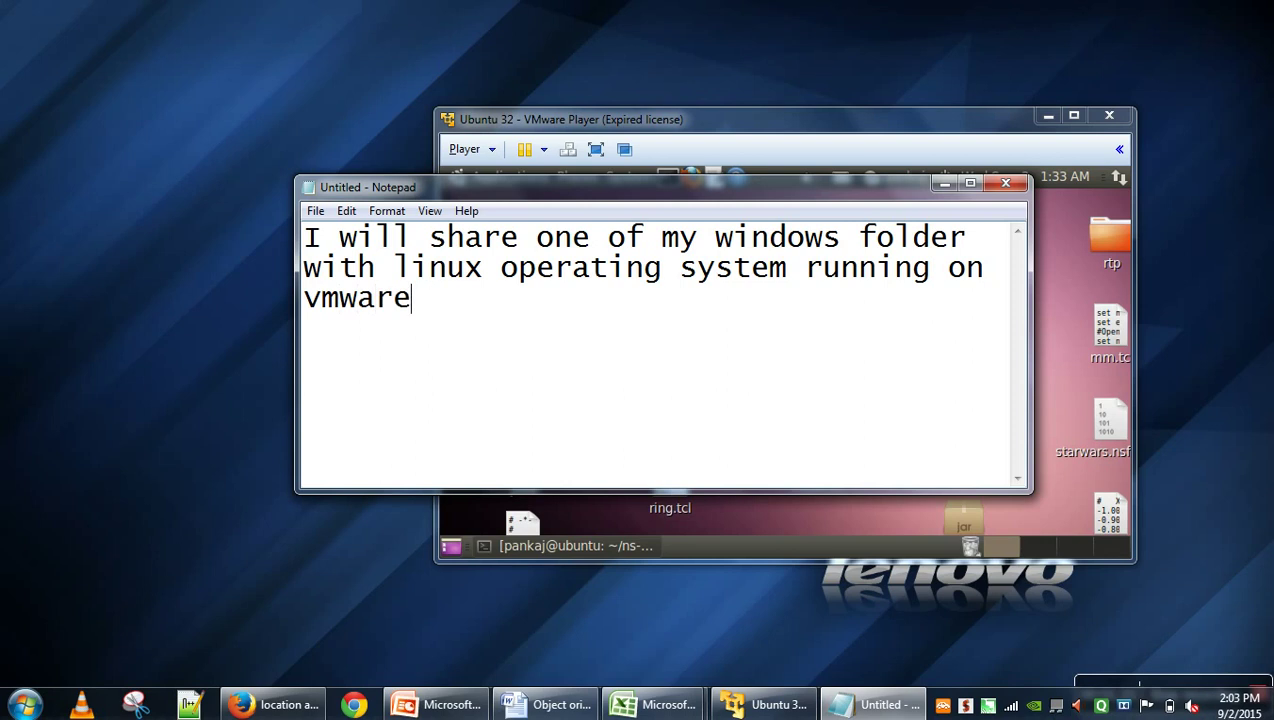
Step: Replace the note's text with "Start your vmware machine and start operating system."
{"action": "key", "text": "BackSpace"}
{"action": "key", "text": "BackSpace"}
{"action": "key", "text": "BackSpace"}
{"action": "key", "text": "BackSpace"}
{"action": "key", "text": "BackSpace"}
{"action": "key", "text": "BackSpace"}
{"action": "key", "text": "BackSpace"}
{"action": "key", "text": "BackSpace"}
{"action": "key", "text": "BackSpace"}
{"action": "key", "text": "BackSpace"}
{"action": "key", "text": "BackSpace"}
{"action": "key", "text": "BackSpace"}
{"action": "key", "text": "BackSpace"}
{"action": "key", "text": "BackSpace"}
{"action": "key", "text": "BackSpace"}
{"action": "key", "text": "BackSpace"}
{"action": "key", "text": "BackSpace"}
{"action": "key", "text": "BackSpace"}
{"action": "key", "text": "BackSpace"}
{"action": "key", "text": "BackSpace"}
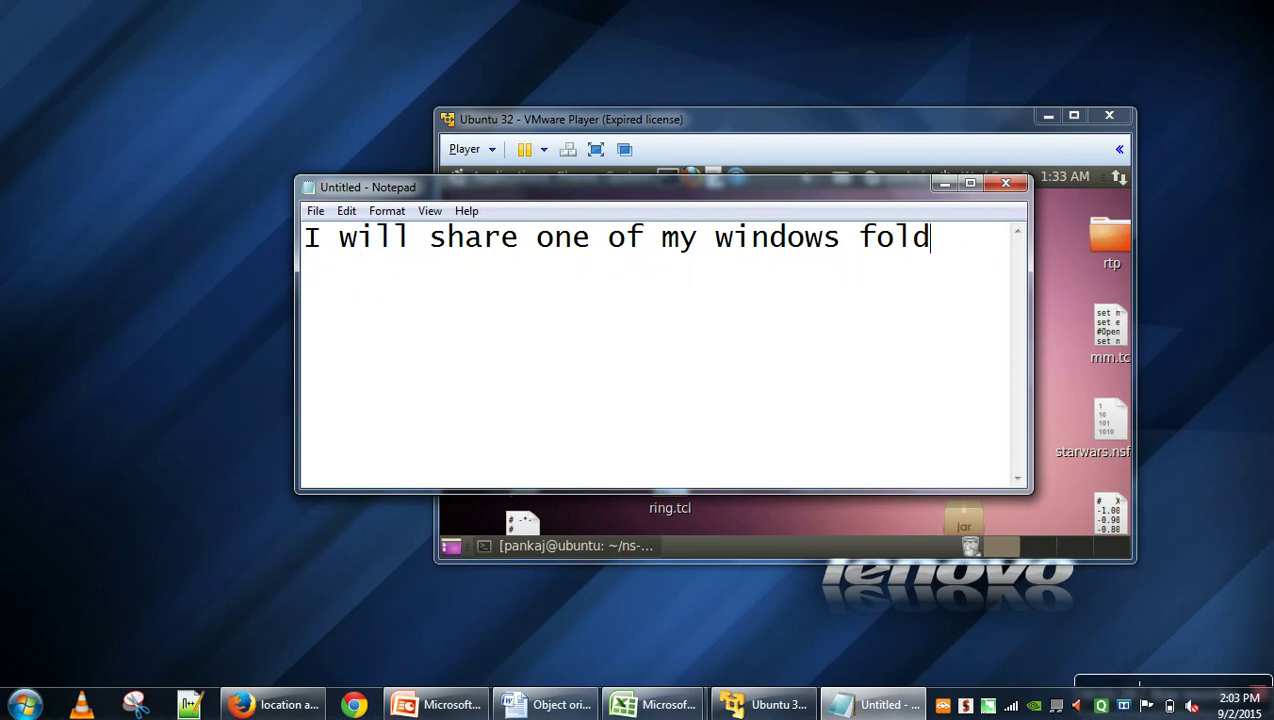
{"action": "key", "text": "BackSpace"}
{"action": "key", "text": "BackSpace"}
{"action": "key", "text": "BackSpace"}
{"action": "key", "text": "BackSpace"}
{"action": "key", "text": "BackSpace"}
{"action": "key", "text": "BackSpace"}
{"action": "key", "text": "BackSpace"}
{"action": "key", "text": "BackSpace"}
{"action": "key", "text": "BackSpace"}
{"action": "key", "text": "BackSpace"}
{"action": "key", "text": "BackSpace"}
{"action": "key", "text": "BackSpace"}
{"action": "key", "text": "BackSpace"}
{"action": "key", "text": "BackSpace"}
{"action": "key", "text": "BackSpace"}
{"action": "key", "text": "BackSpace"}
{"action": "key", "text": "BackSpace"}
{"action": "key", "text": "BackSpace"}
{"action": "key", "text": "BackSpace"}
{"action": "key", "text": "BackSpace"}
{"action": "type", "text": "Start your "}
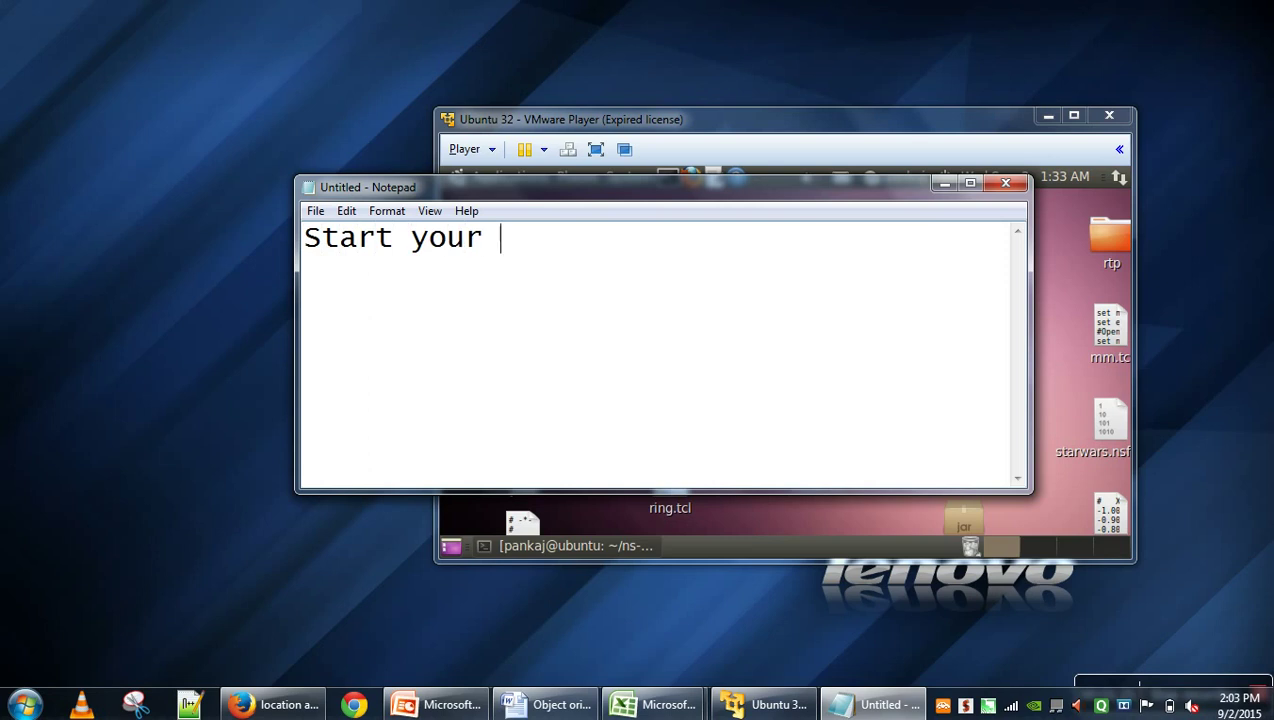
{"action": "type", "text": "vmware machine"}
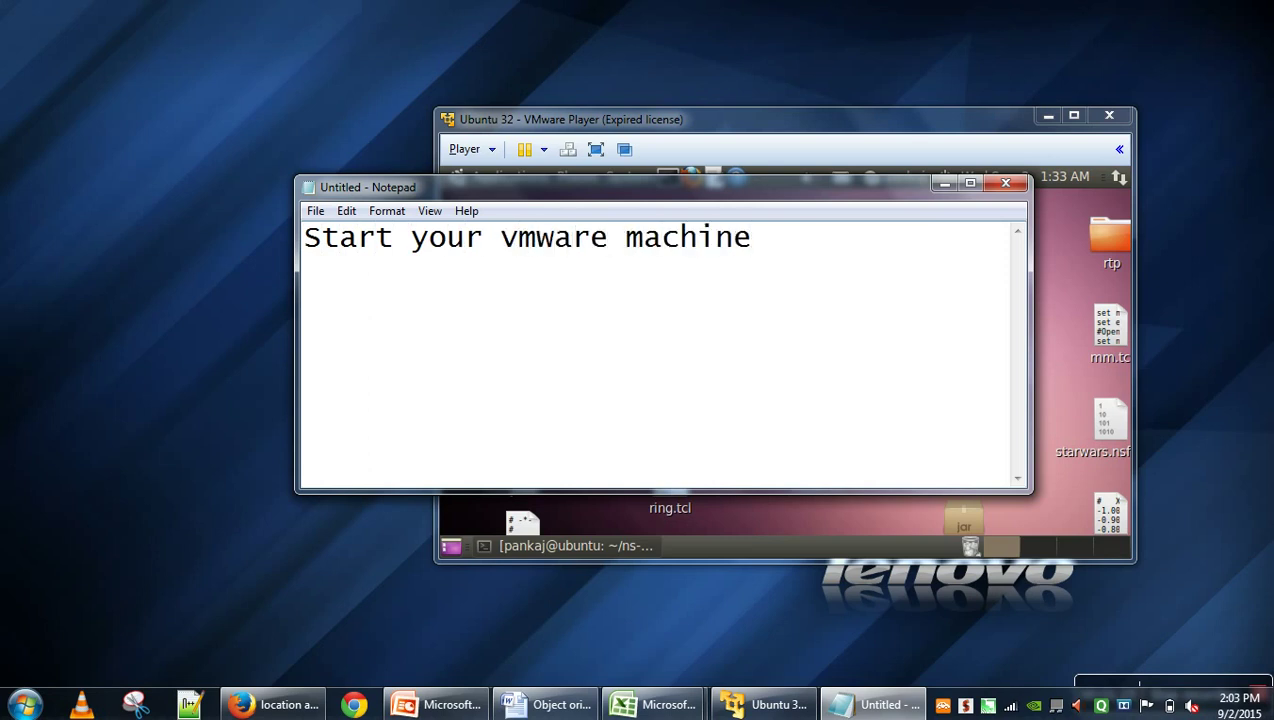
{"action": "type", "text": " and start "}
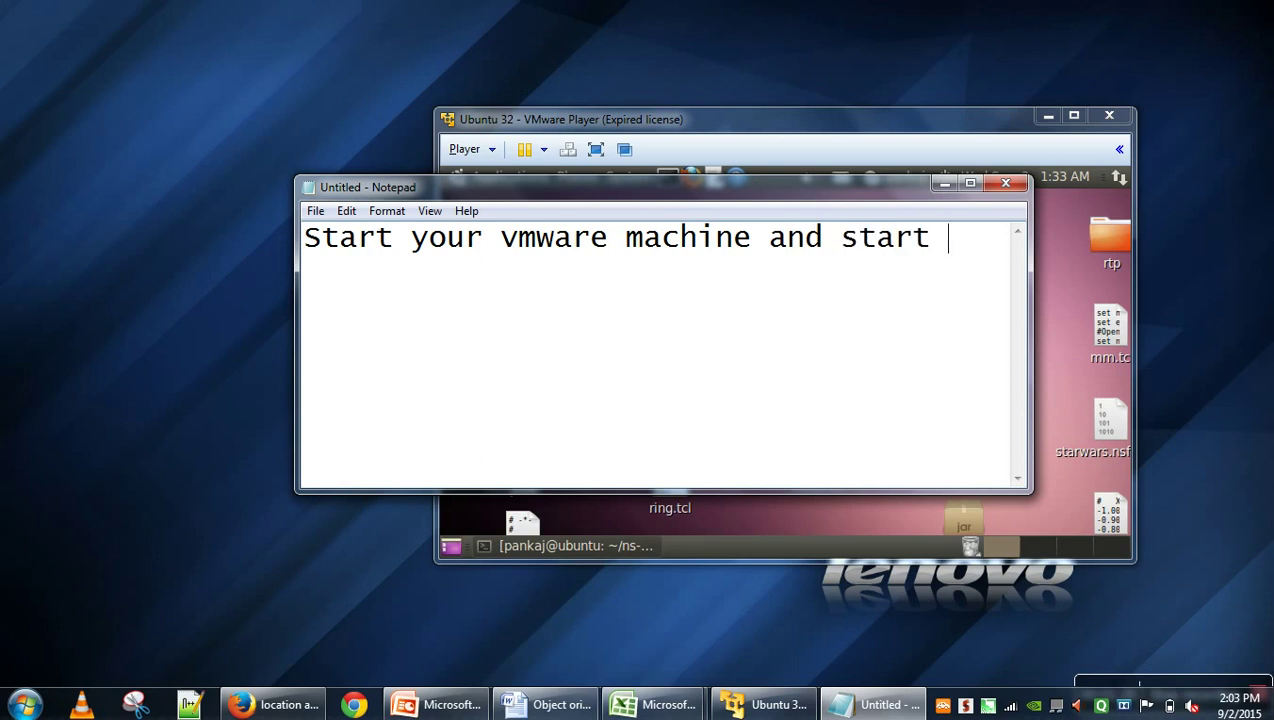
{"action": "type", "text": "operating system."}
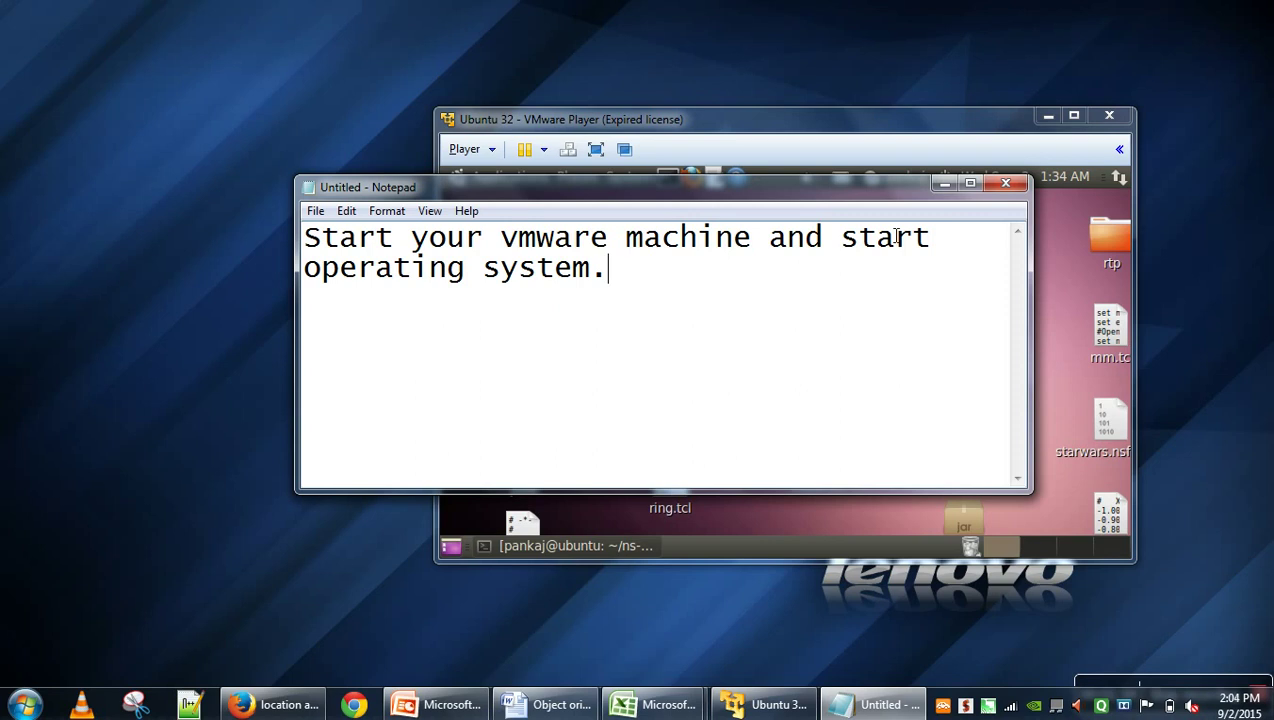
Step: Move the virtual machine window and the note window apart so both can be seen on the desktop
{"action": "left_click_drag", "start_coordinate": [730, 128], "coordinate": [938, 222]}
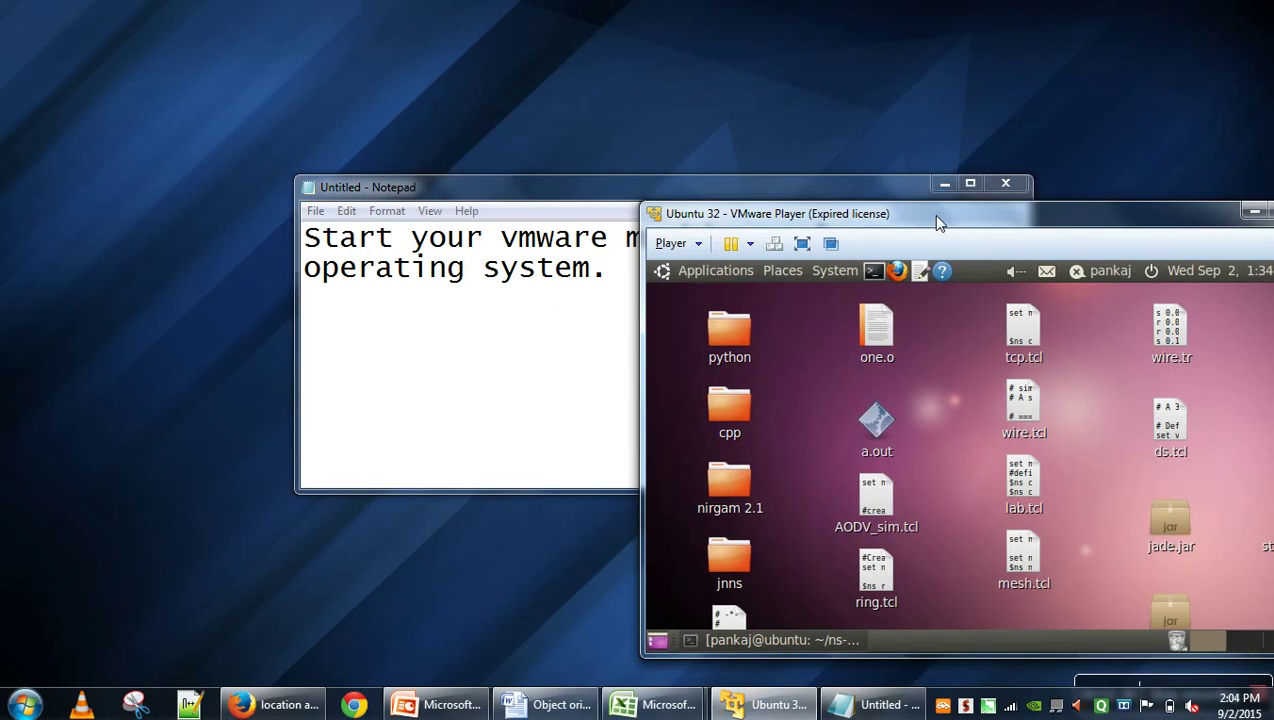
{"action": "left_click", "coordinate": [784, 200]}
{"action": "left_click_drag", "start_coordinate": [785, 203], "coordinate": [621, 97]}
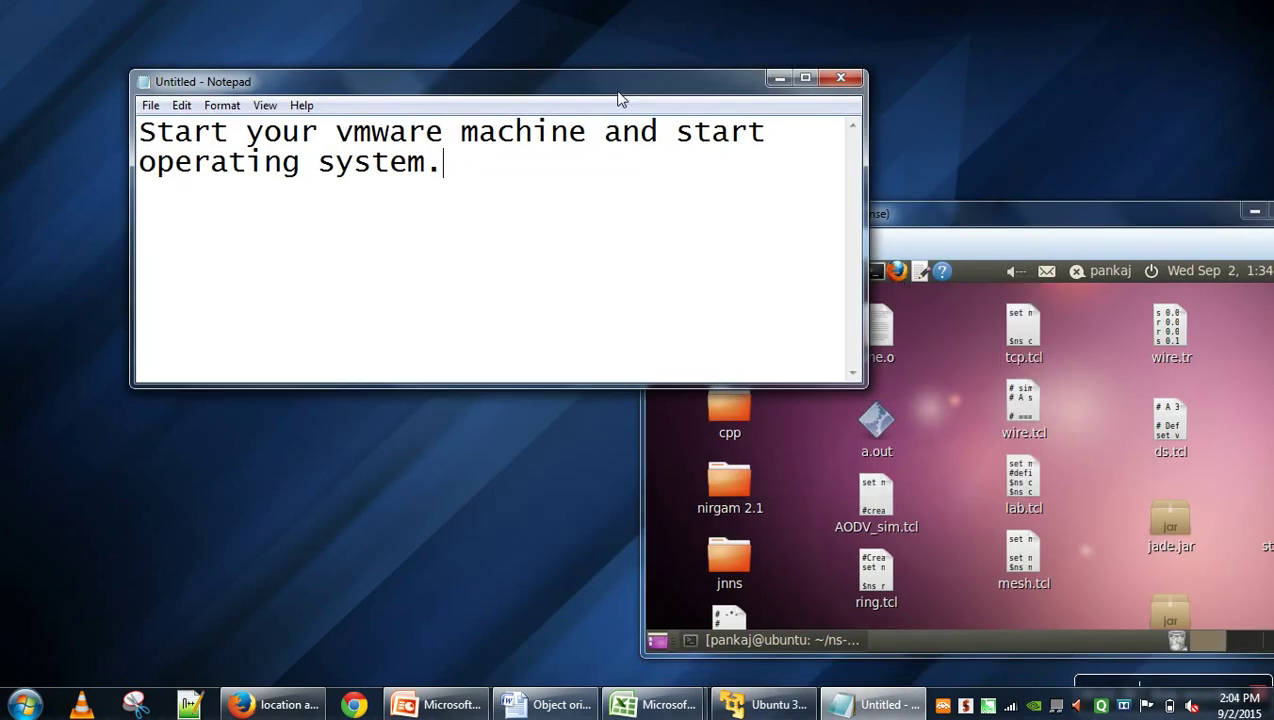
Step: Replace the note's text with "I am already having my operating system started."
{"action": "left_click_drag", "start_coordinate": [469, 170], "coordinate": [92, 140]}
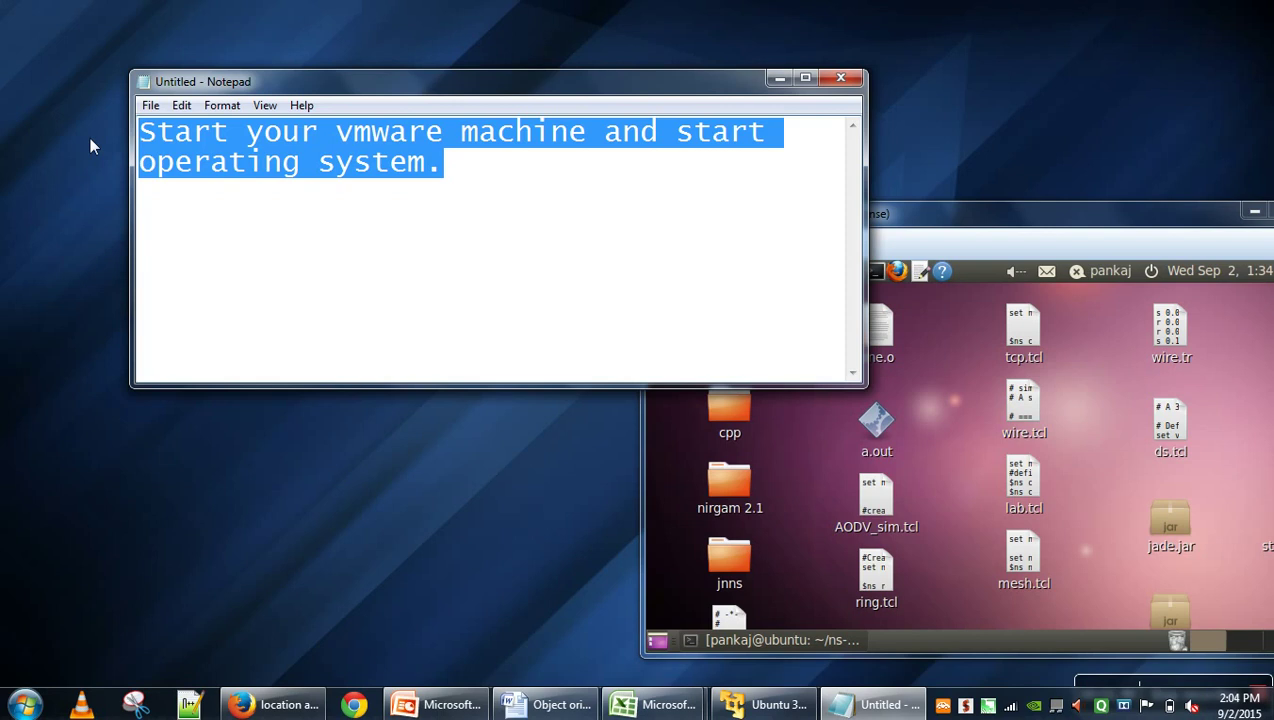
{"action": "type", "text": "I am already"}
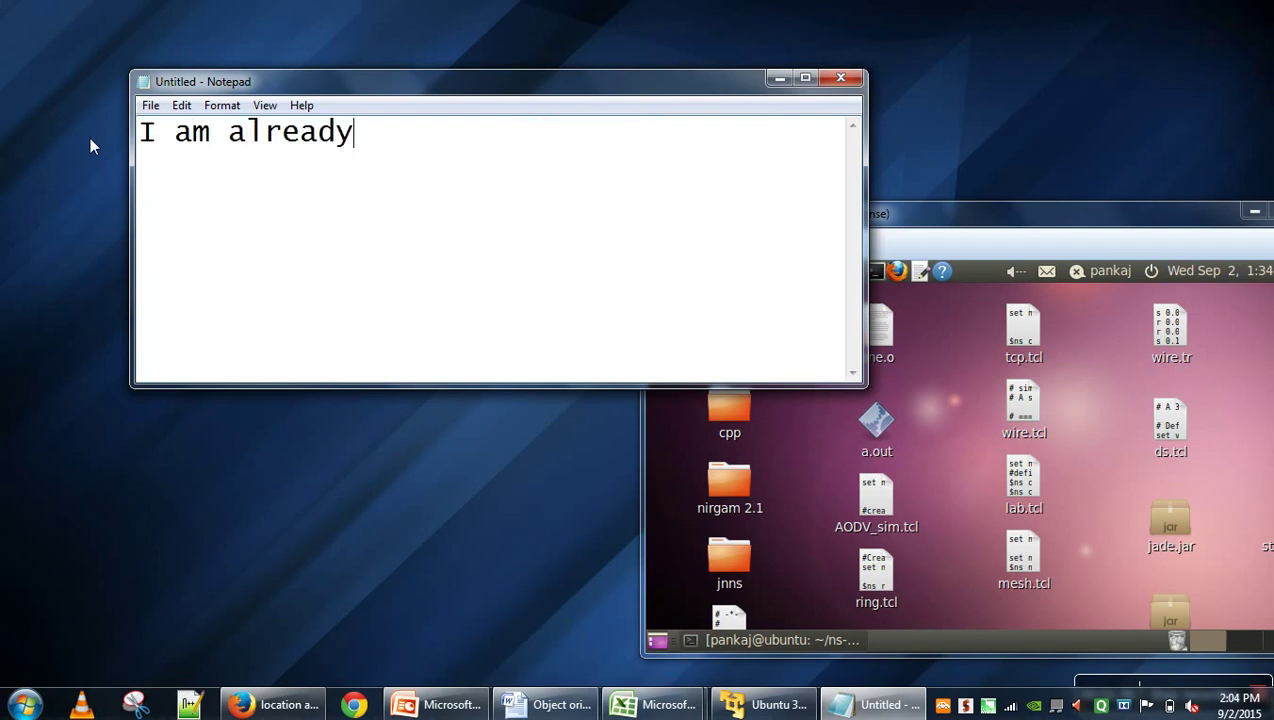
{"action": "type", "text": " having "}
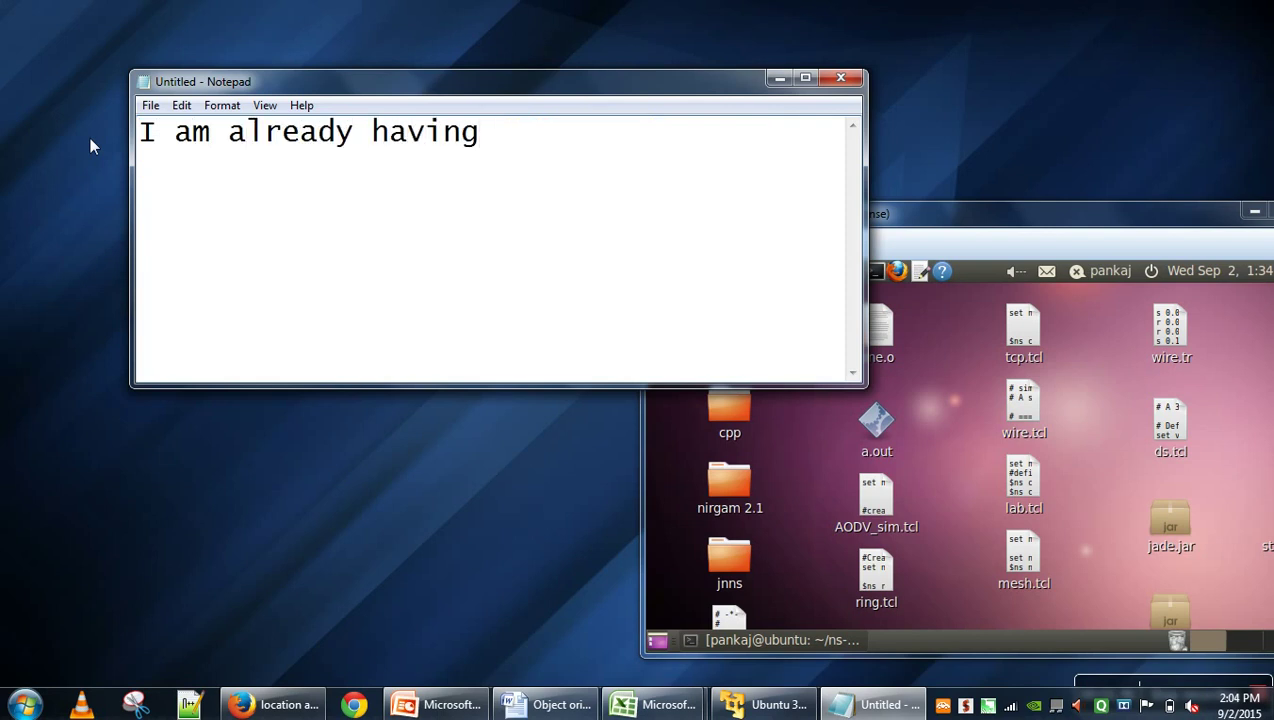
{"action": "type", "text": "my ope"}
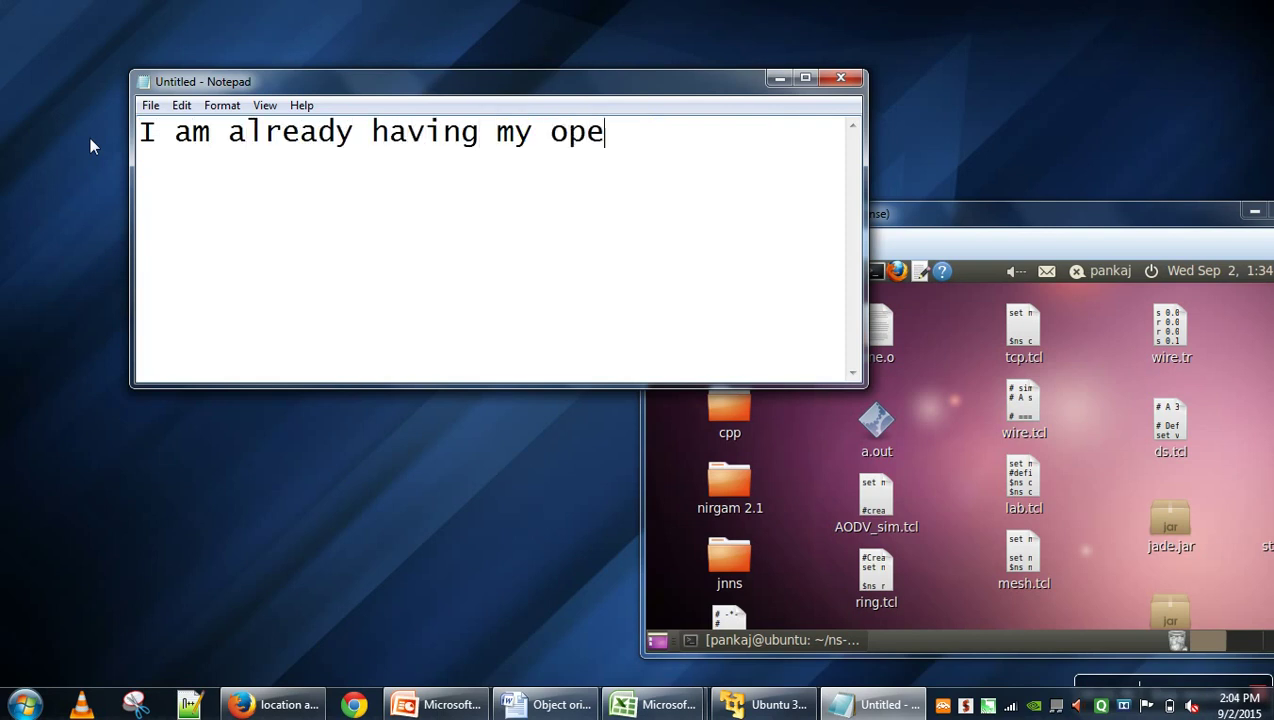
{"action": "type", "text": "rating system"}
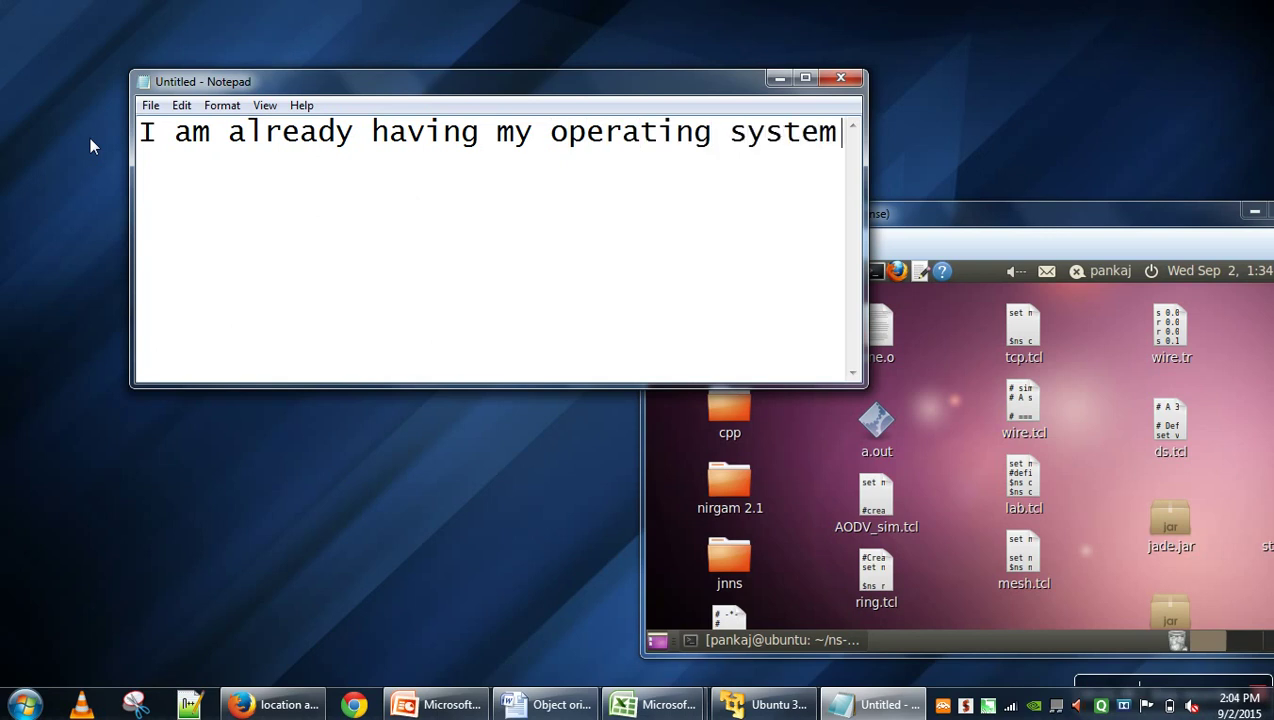
{"action": "type", "text": " started."}
Step: Erase the note's sentence and write "Now go to vmware setting." in its place
{"action": "key", "text": "BackSpace"}
{"action": "key", "text": "BackSpace"}
{"action": "key", "text": "BackSpace"}
{"action": "key", "text": "BackSpace"}
{"action": "key", "text": "BackSpace"}
{"action": "key", "text": "BackSpace"}
{"action": "key", "text": "BackSpace"}
{"action": "key", "text": "BackSpace"}
{"action": "key", "text": "BackSpace"}
{"action": "key", "text": "BackSpace"}
{"action": "key", "text": "BackSpace"}
{"action": "key", "text": "BackSpace"}
{"action": "key", "text": "BackSpace"}
{"action": "key", "text": "BackSpace"}
{"action": "key", "text": "BackSpace"}
{"action": "key", "text": "BackSpace"}
{"action": "key", "text": "BackSpace"}
{"action": "key", "text": "BackSpace"}
{"action": "key", "text": "BackSpace"}
{"action": "key", "text": "BackSpace"}
{"action": "key", "text": "BackSpace"}
{"action": "key", "text": "BackSpace"}
{"action": "key", "text": "BackSpace"}
{"action": "key", "text": "BackSpace"}
{"action": "key", "text": "BackSpace"}
{"action": "key", "text": "BackSpace"}
{"action": "key", "text": "BackSpace"}
{"action": "key", "text": "BackSpace"}
{"action": "key", "text": "BackSpace"}
{"action": "key", "text": "BackSpace"}
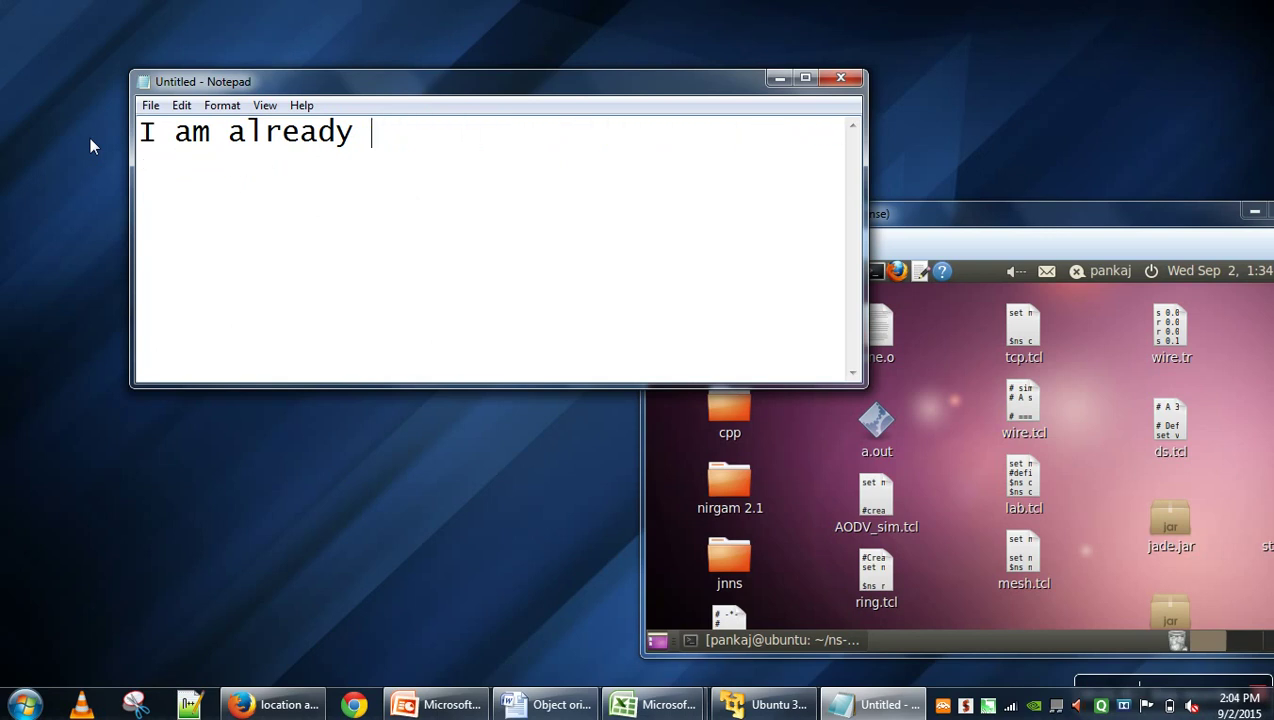
{"action": "type", "text": "Now go"}
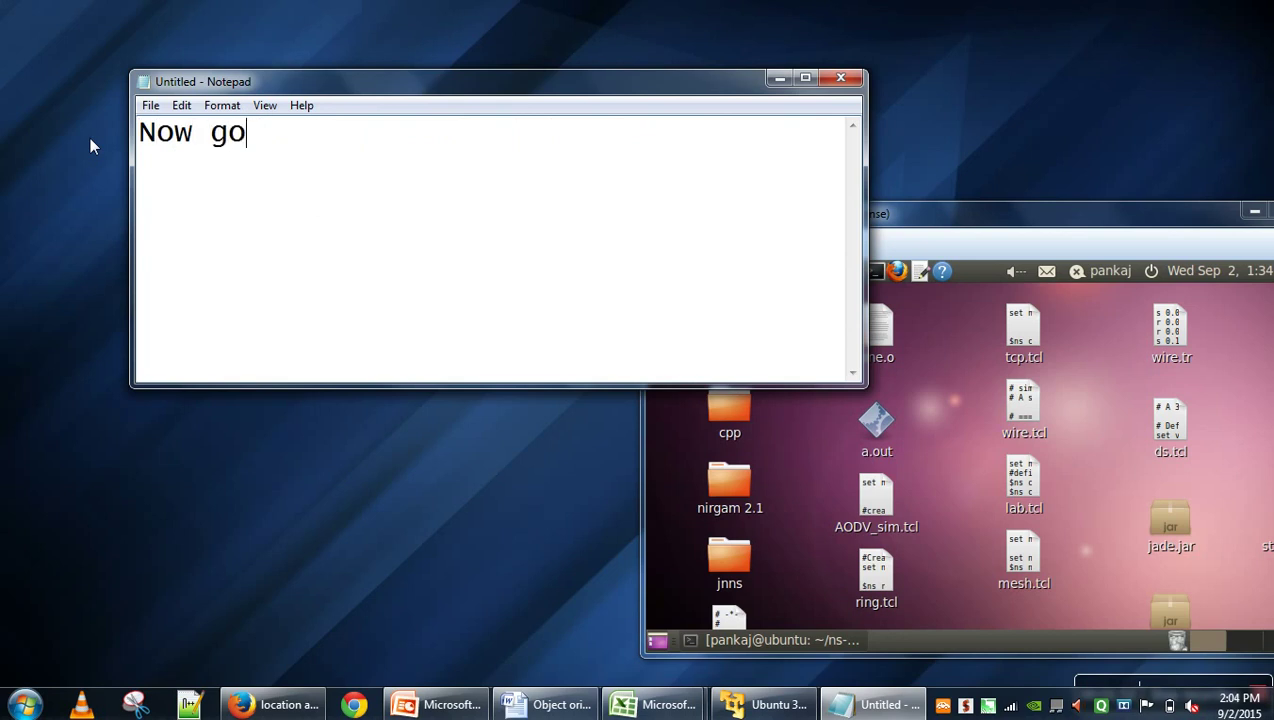
{"action": "type", "text": " to vm"}
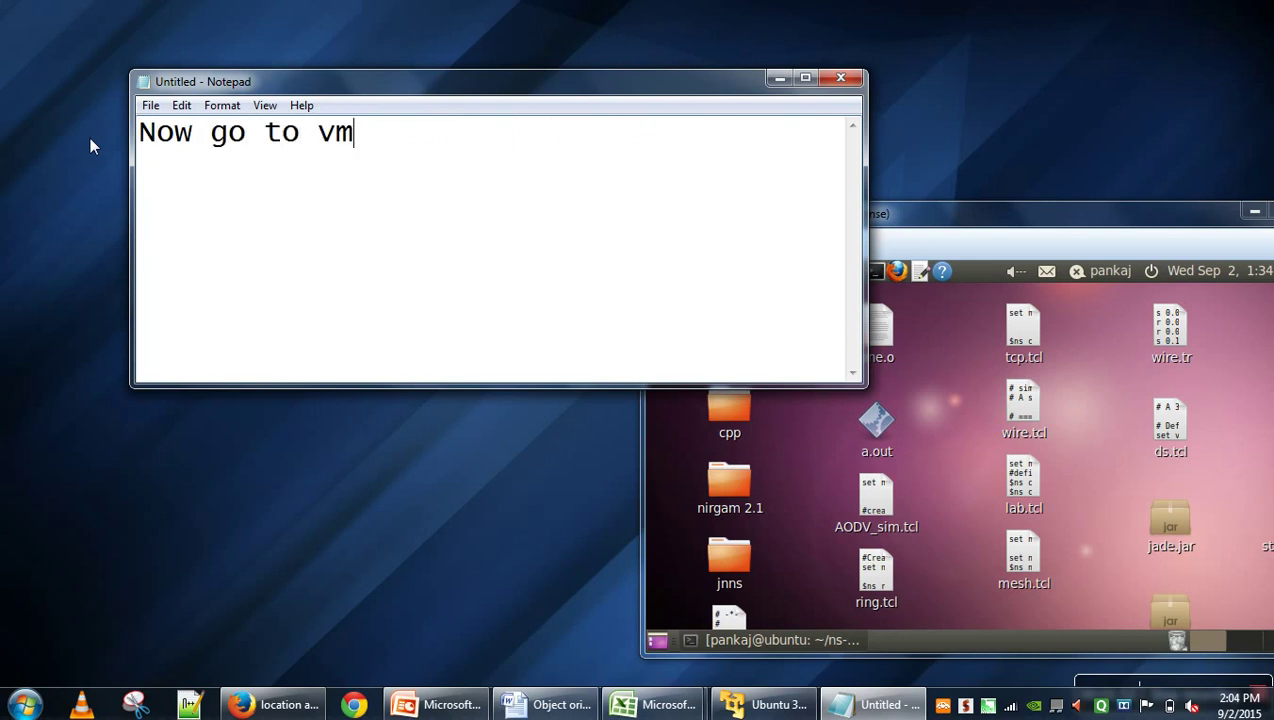
{"action": "type", "text": "ware setting."}
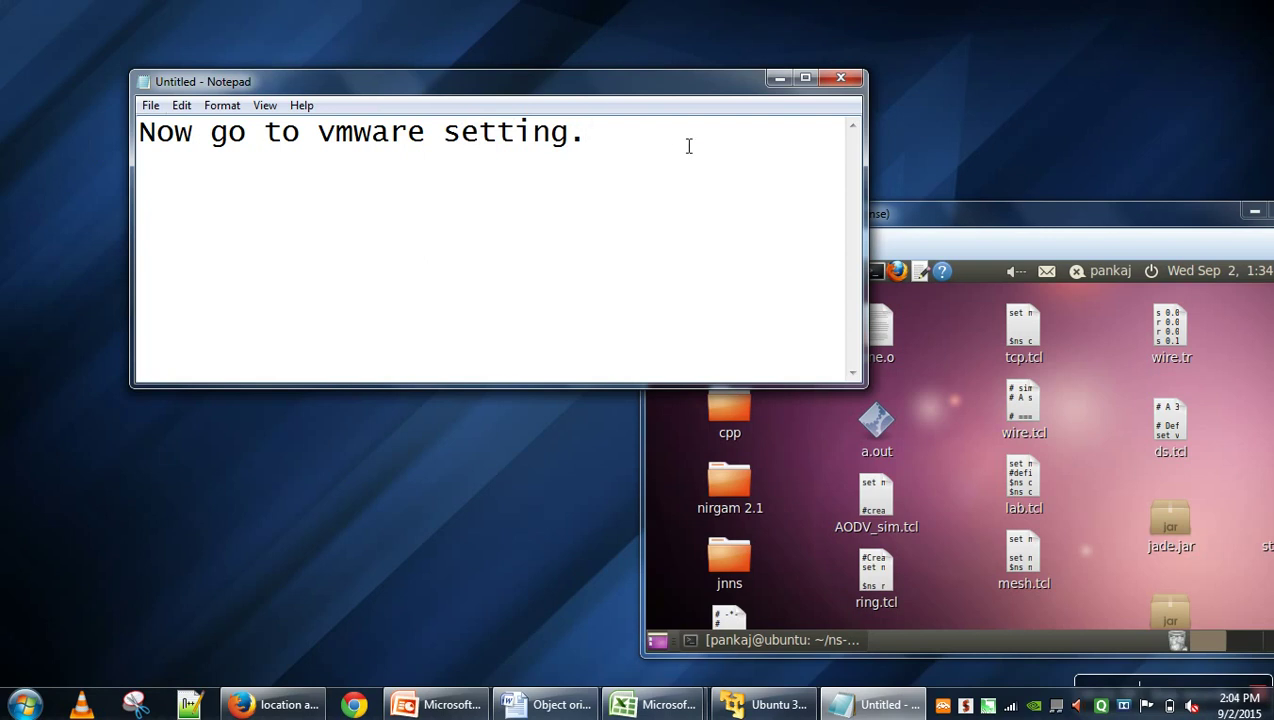
Step: Bring the Ubuntu 32 virtual machine window forward over the note and open its Virtual Machine Settings
{"action": "left_click_drag", "start_coordinate": [876, 218], "coordinate": [734, 214]}
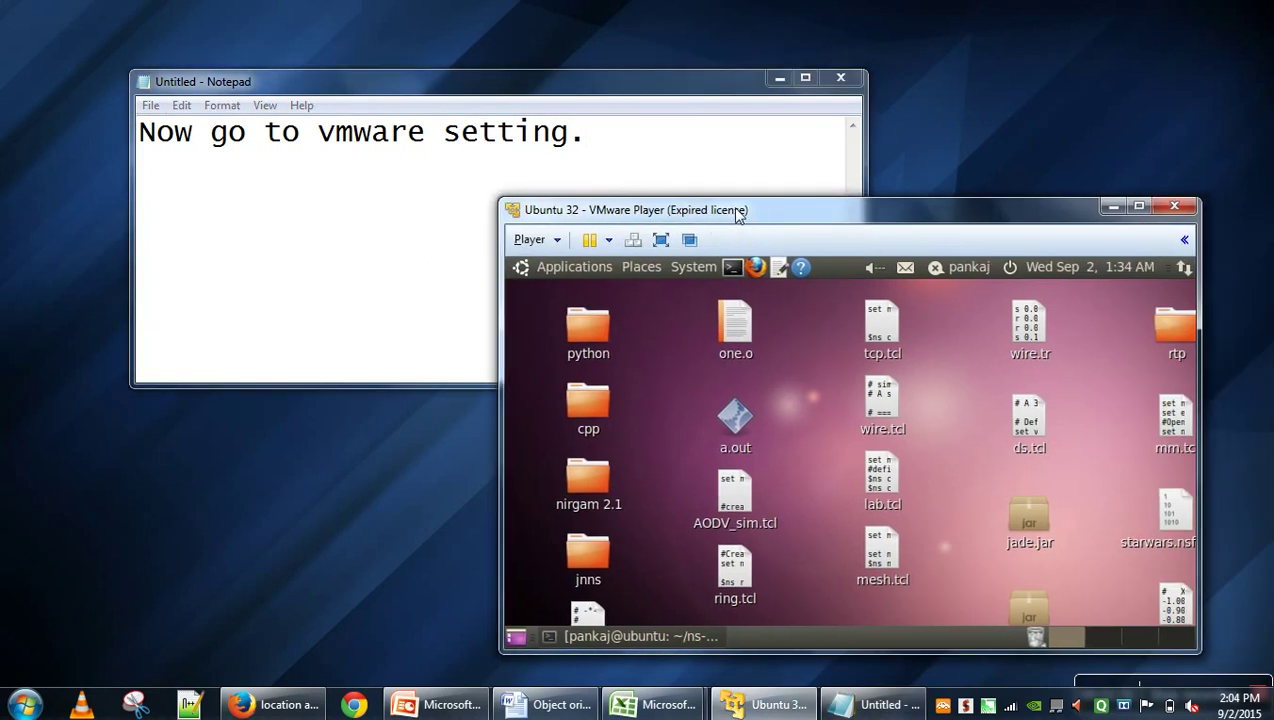
{"action": "left_click", "coordinate": [558, 242]}
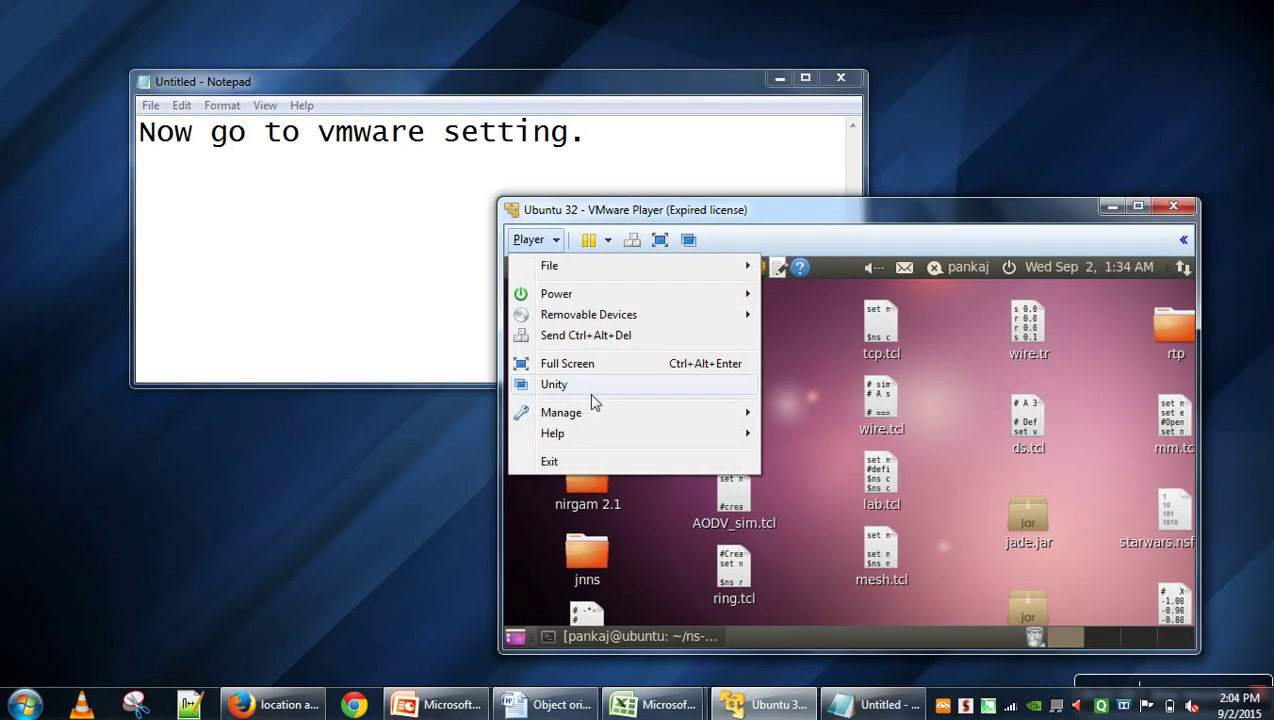
{"action": "mouse_move", "coordinate": [594, 416]}
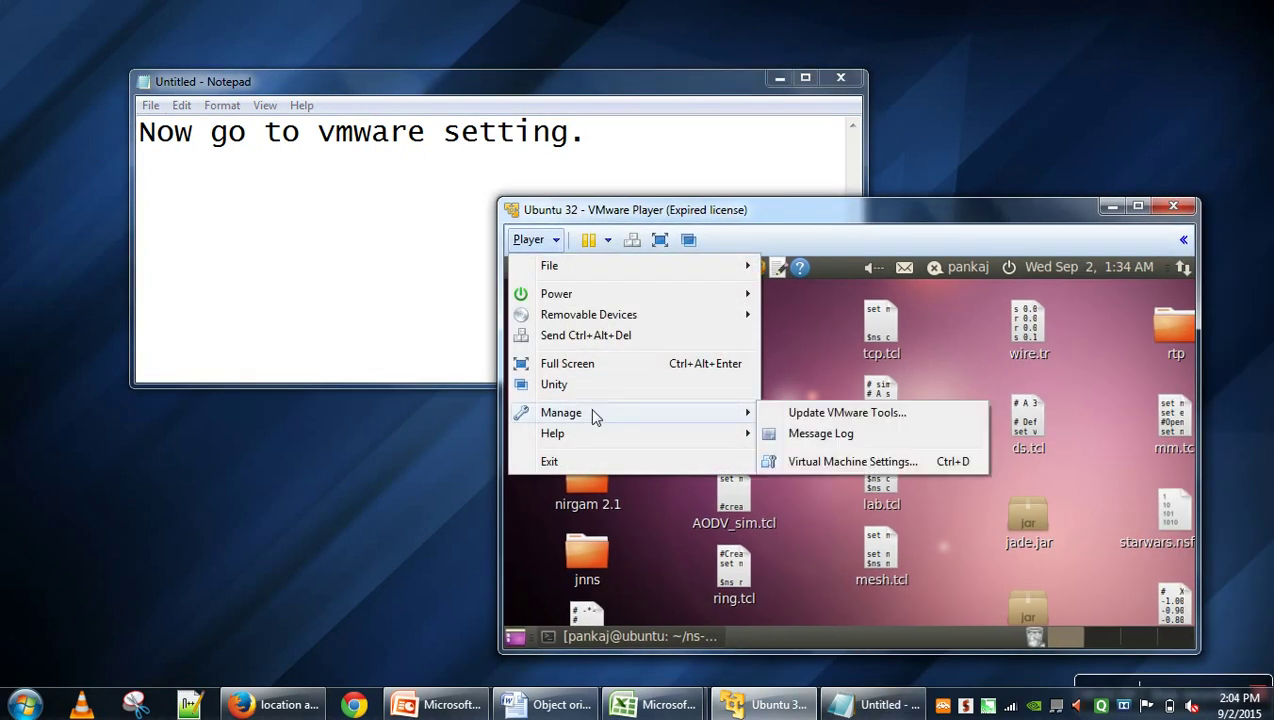
{"action": "left_click", "coordinate": [828, 464]}
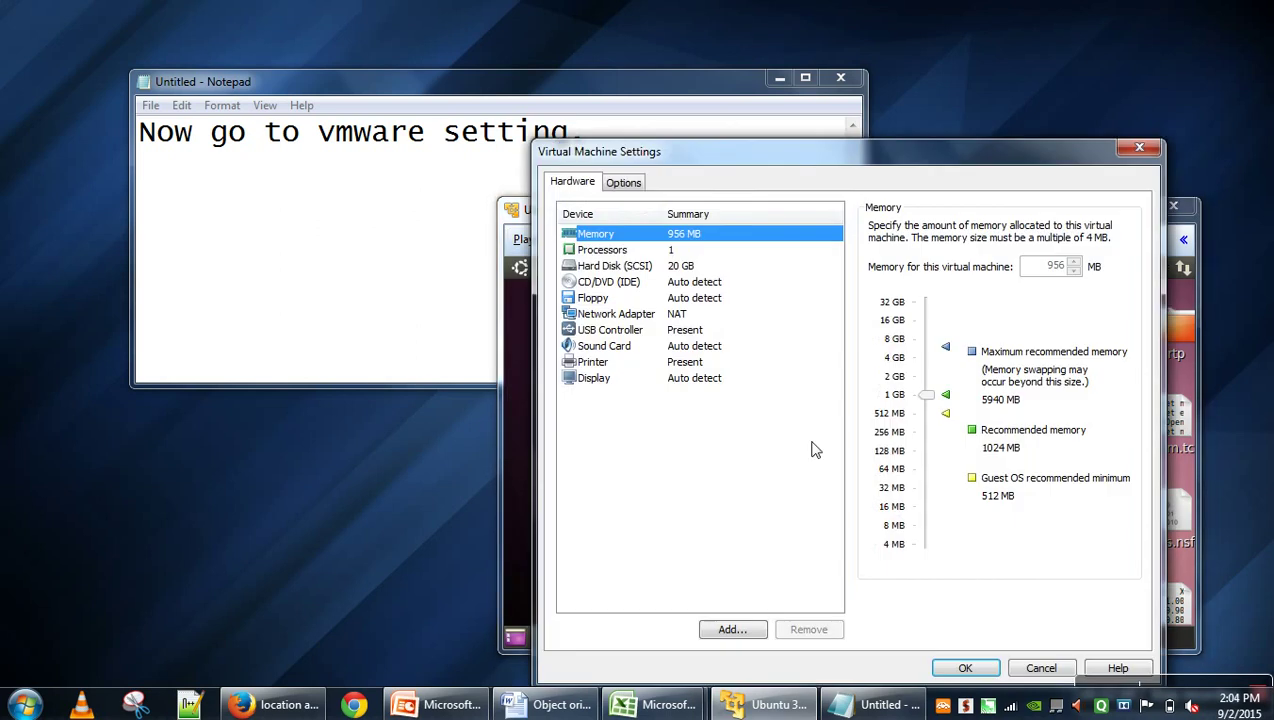
Step: Move the note over the lower part of the settings dialog and replace its text with "In this window select option tab"
{"action": "left_click_drag", "start_coordinate": [628, 93], "coordinate": [695, 379]}
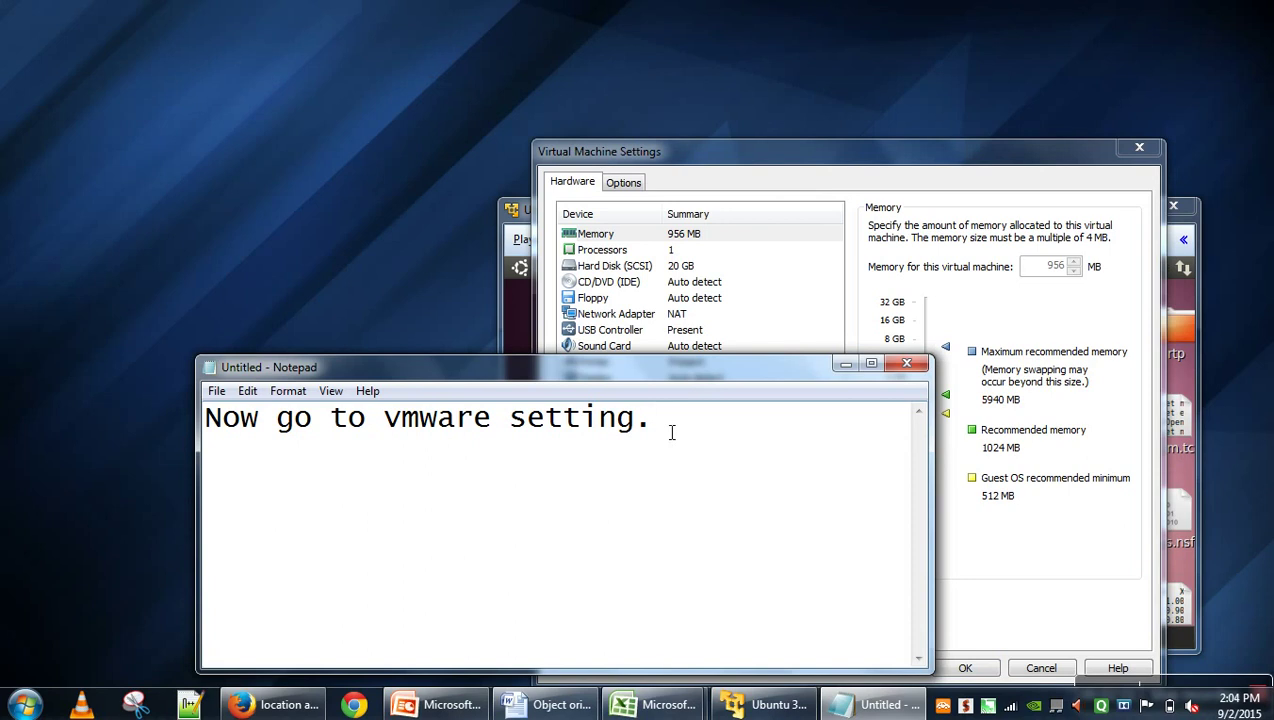
{"action": "left_click_drag", "start_coordinate": [672, 432], "coordinate": [212, 420]}
{"action": "key", "text": "BackSpace"}
{"action": "type", "text": "In whi"}
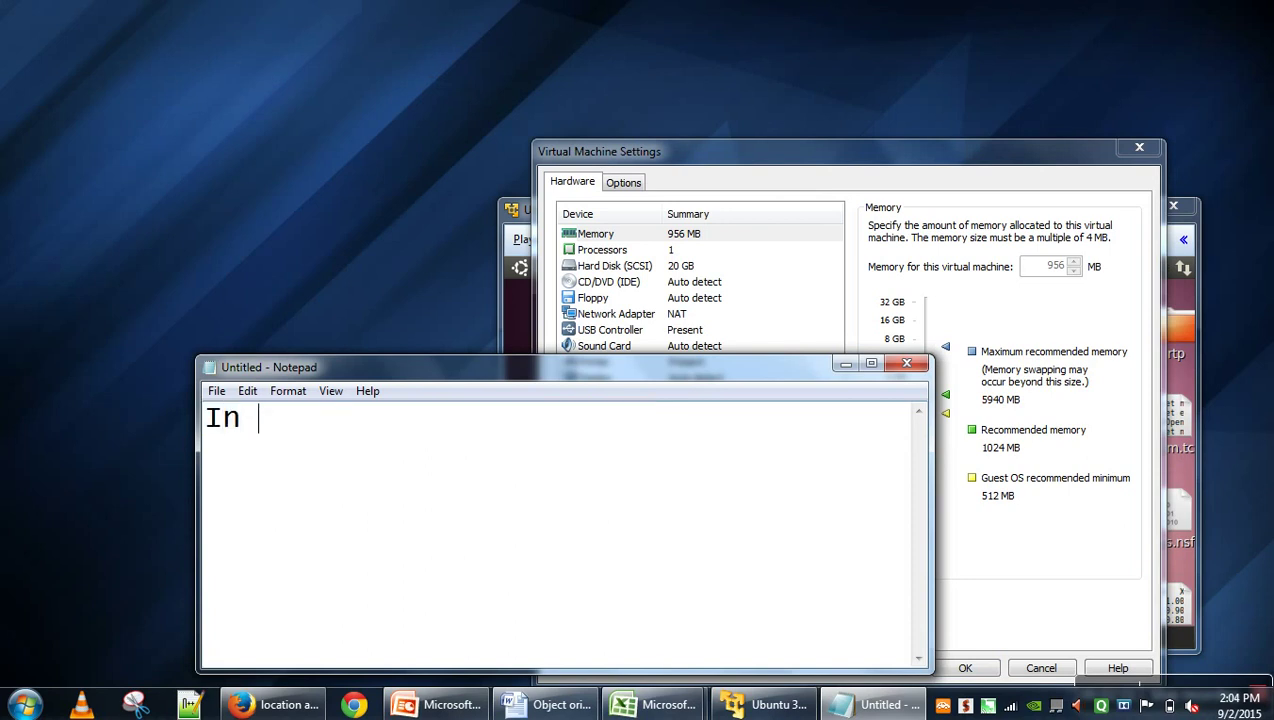
{"action": "key", "text": "BackSpace"}
{"action": "key", "text": "BackSpace"}
{"action": "key", "text": "BackSpace"}
{"action": "type", "text": "this windows"}
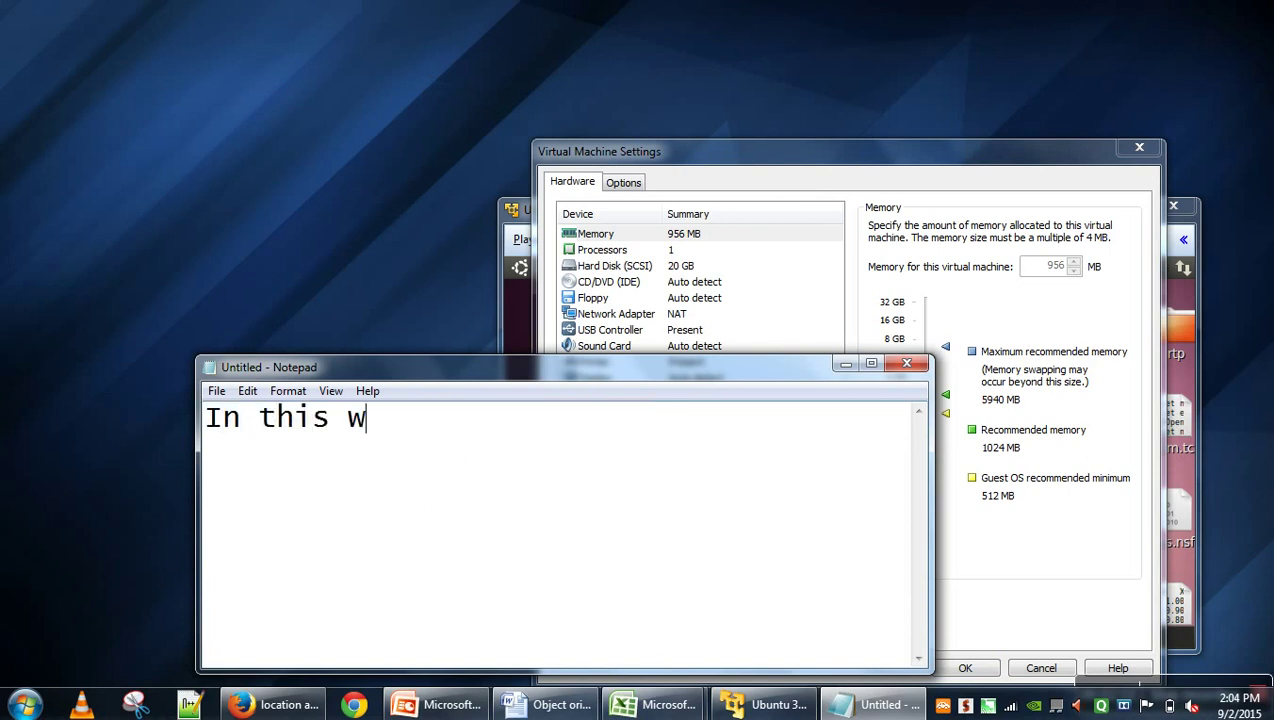
{"action": "key", "text": "BackSpace"}
{"action": "key", "text": "BackSpace"}
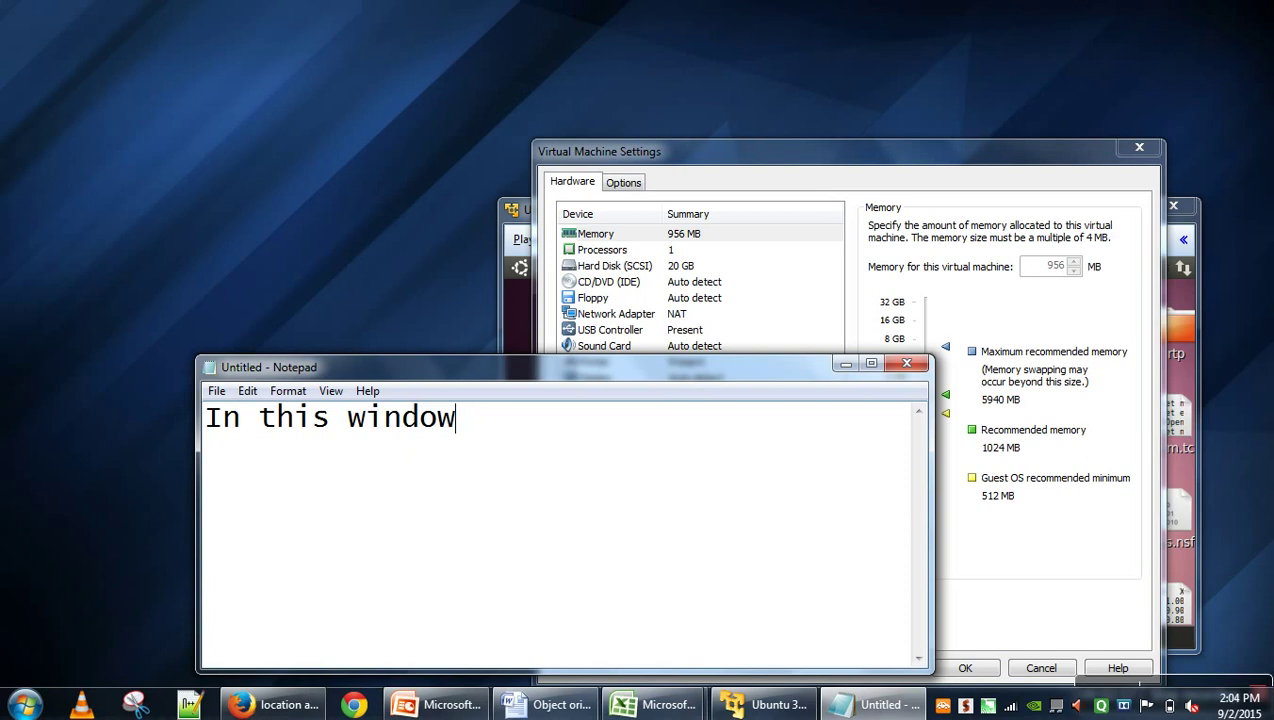
{"action": "type", "text": "select option"}
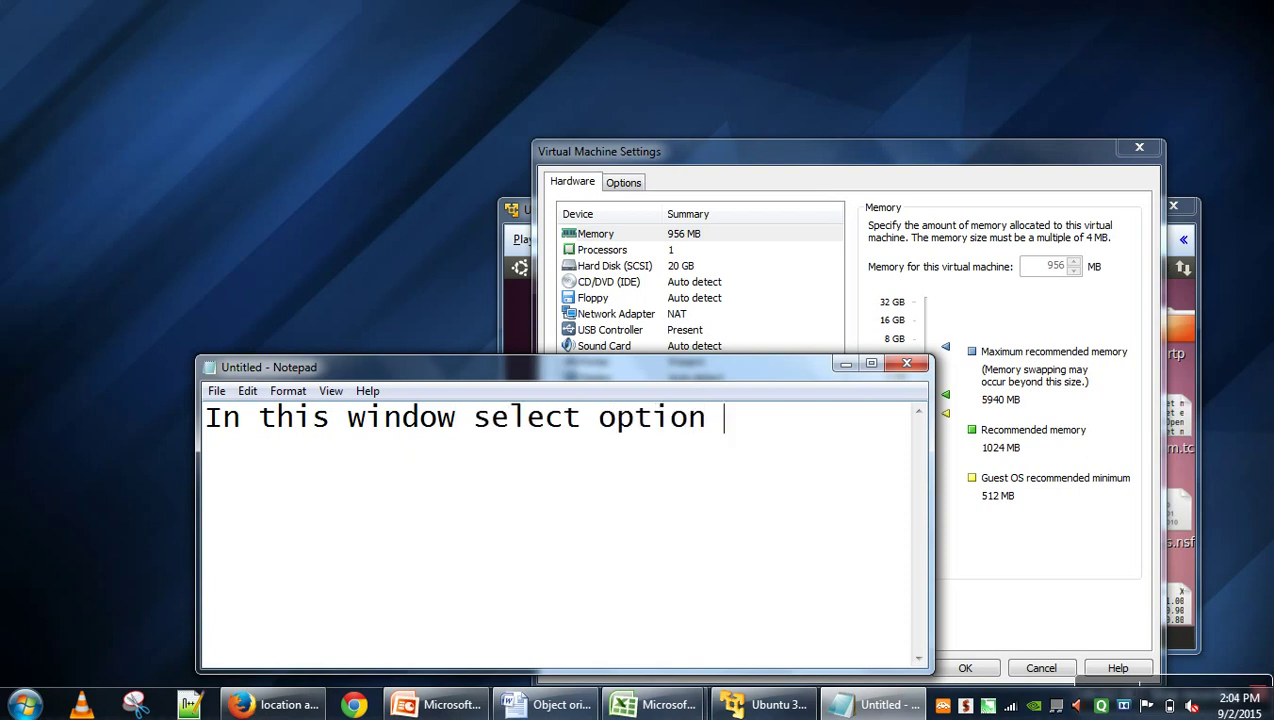
{"action": "type", "text": " tab"}
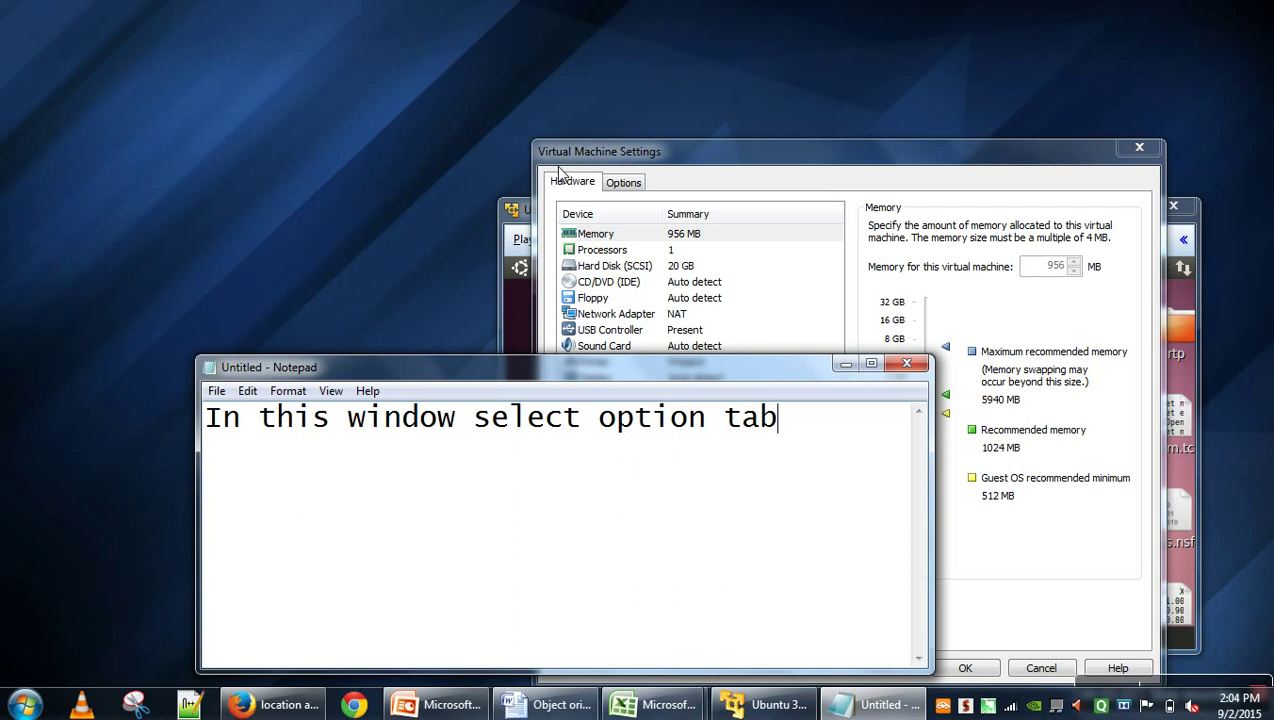
Step: Show the virtual machine's Options settings, with the note window moved and narrowed to fit beside the dialog
{"action": "left_click", "coordinate": [626, 188]}
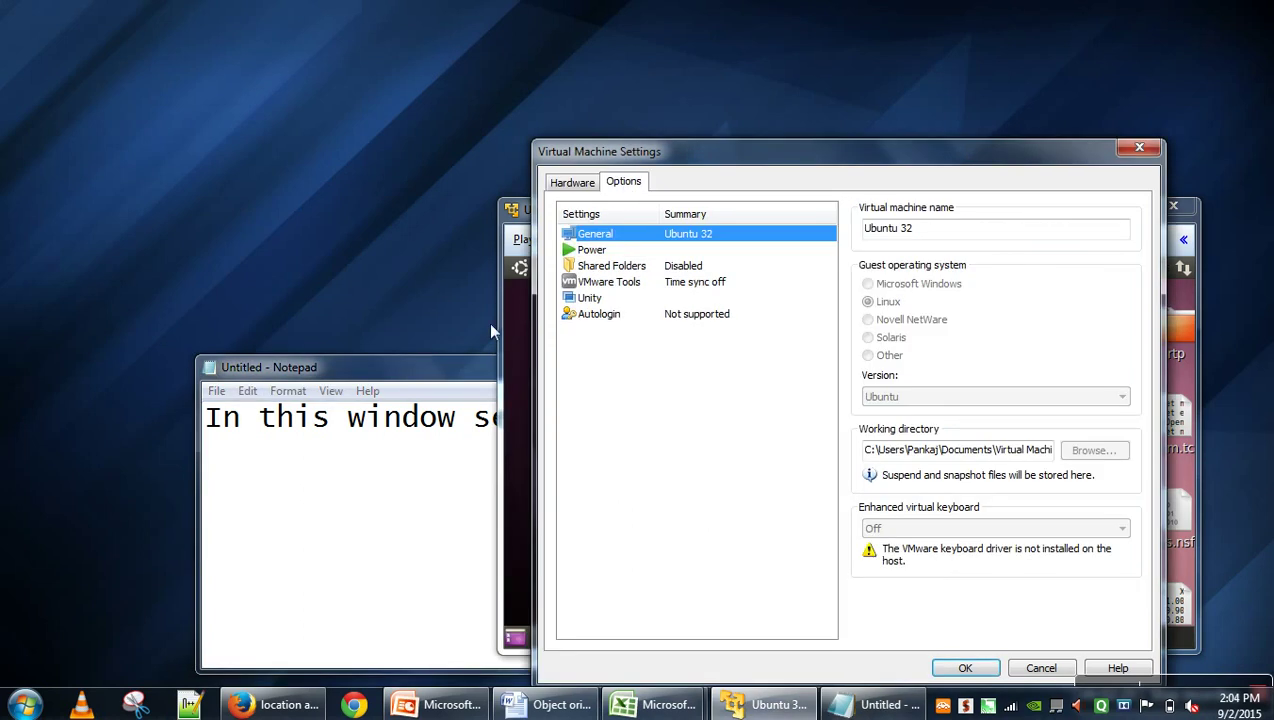
{"action": "left_click_drag", "start_coordinate": [475, 368], "coordinate": [287, 353]}
{"action": "left_click_drag", "start_coordinate": [751, 460], "coordinate": [527, 483]}
Step: Replace the note's text with "In this tab select shared folders which are disabled" and display the Shared Folders settings
{"action": "left_click_drag", "start_coordinate": [256, 443], "coordinate": [15, 401]}
{"action": "key", "text": "BackSpace"}
{"action": "type", "text": "In "}
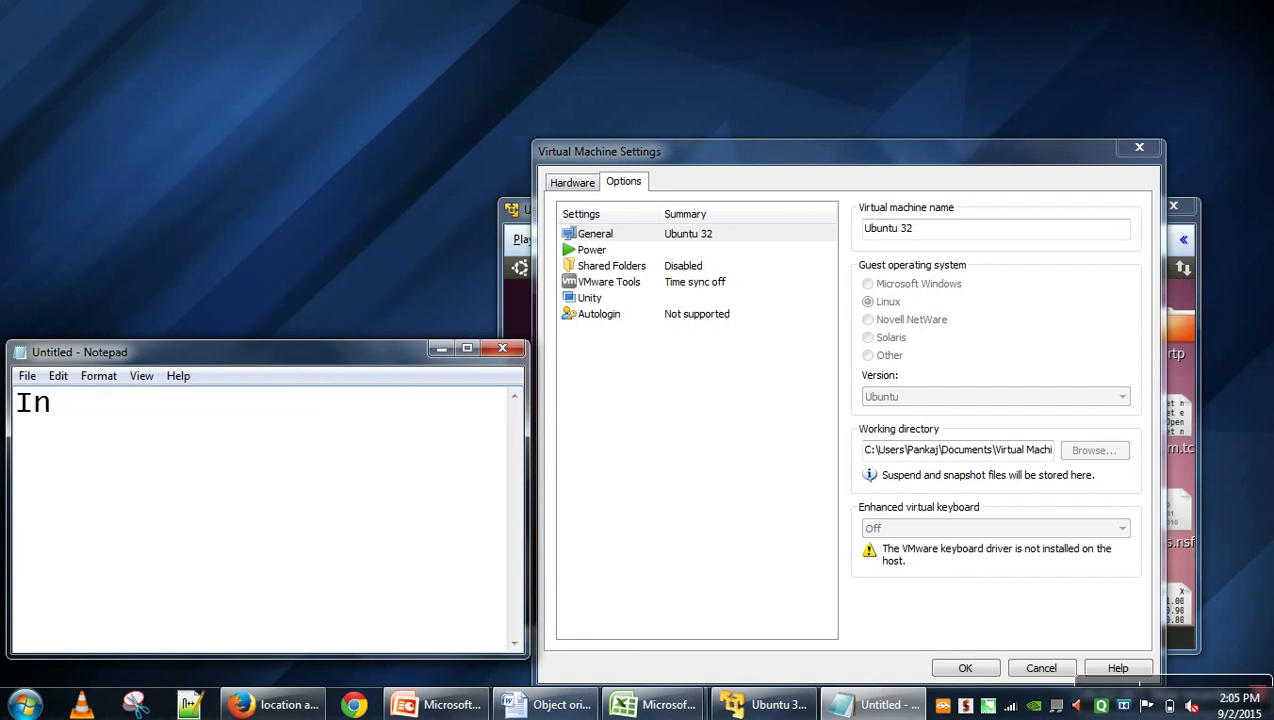
{"action": "type", "text": "this tab select sha"}
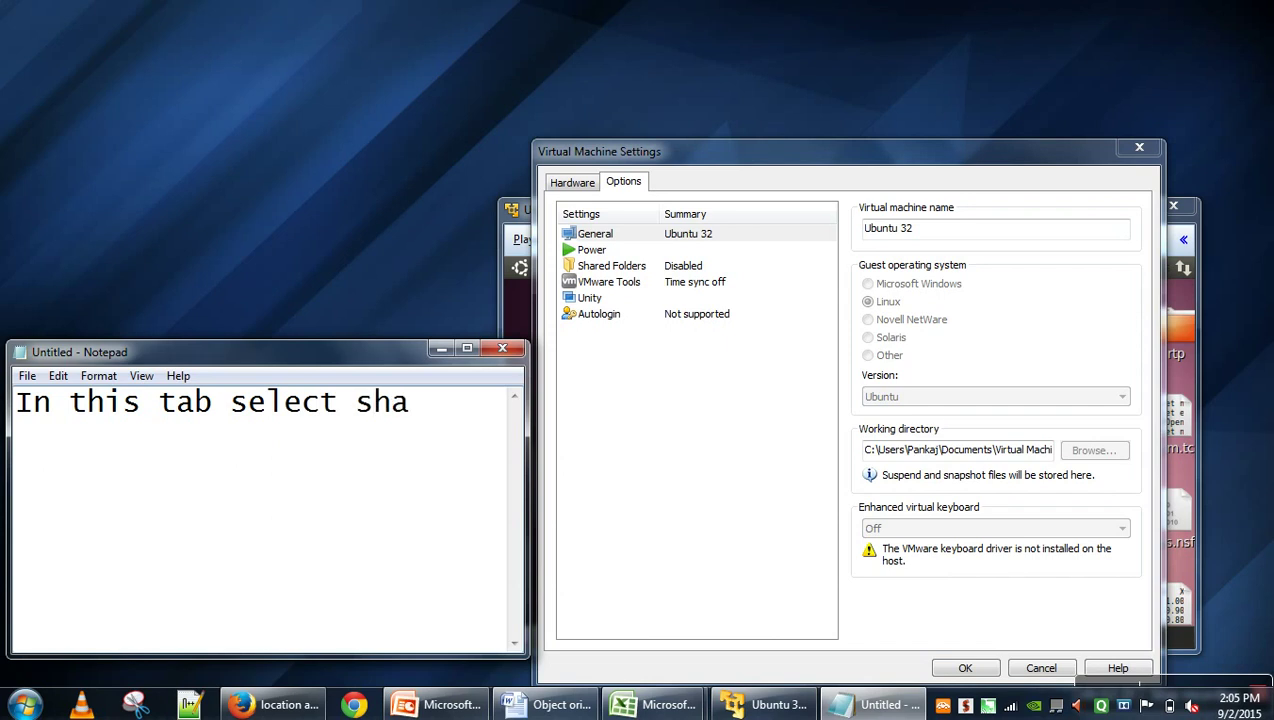
{"action": "type", "text": "red fold"}
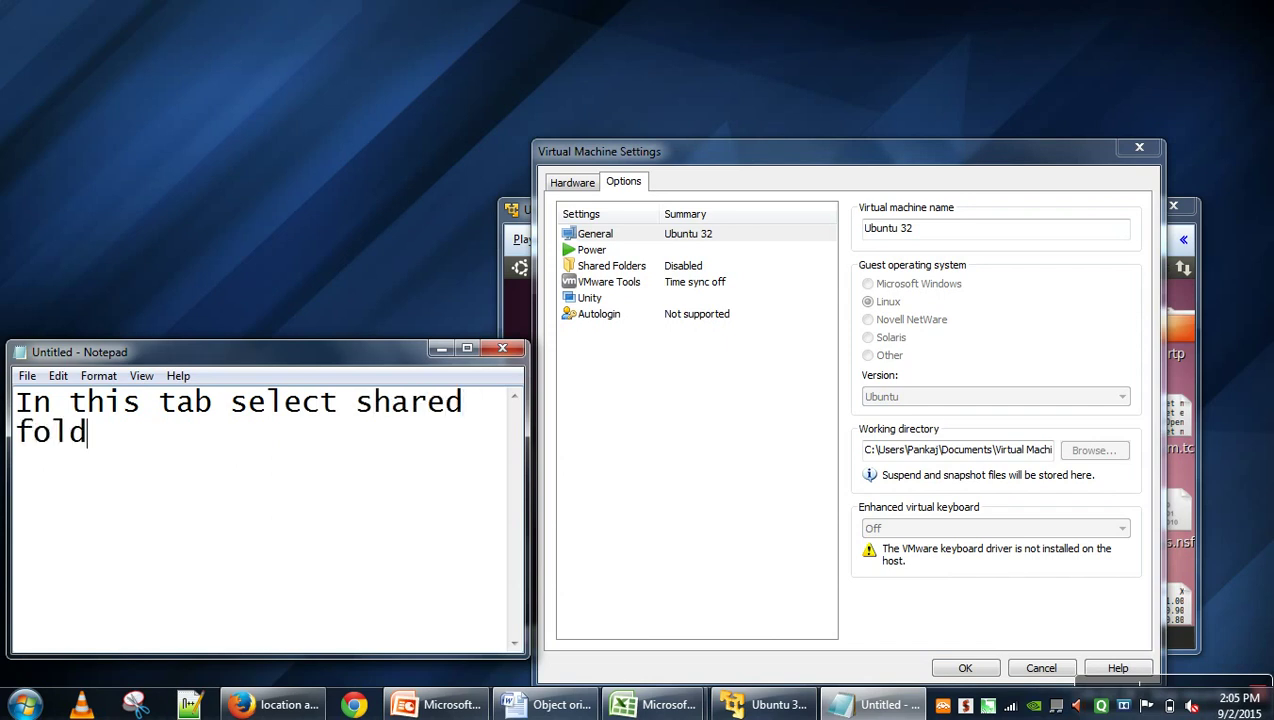
{"action": "type", "text": "ers which are disabled"}
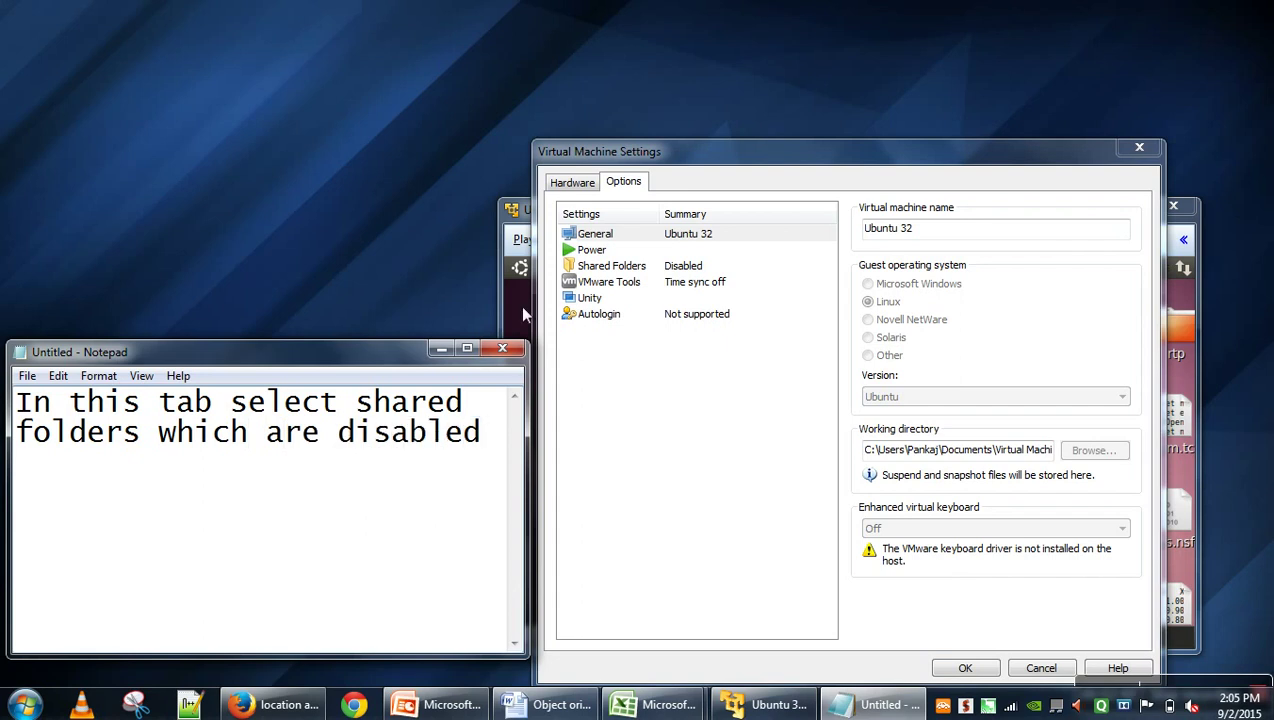
{"action": "left_click", "coordinate": [658, 270]}
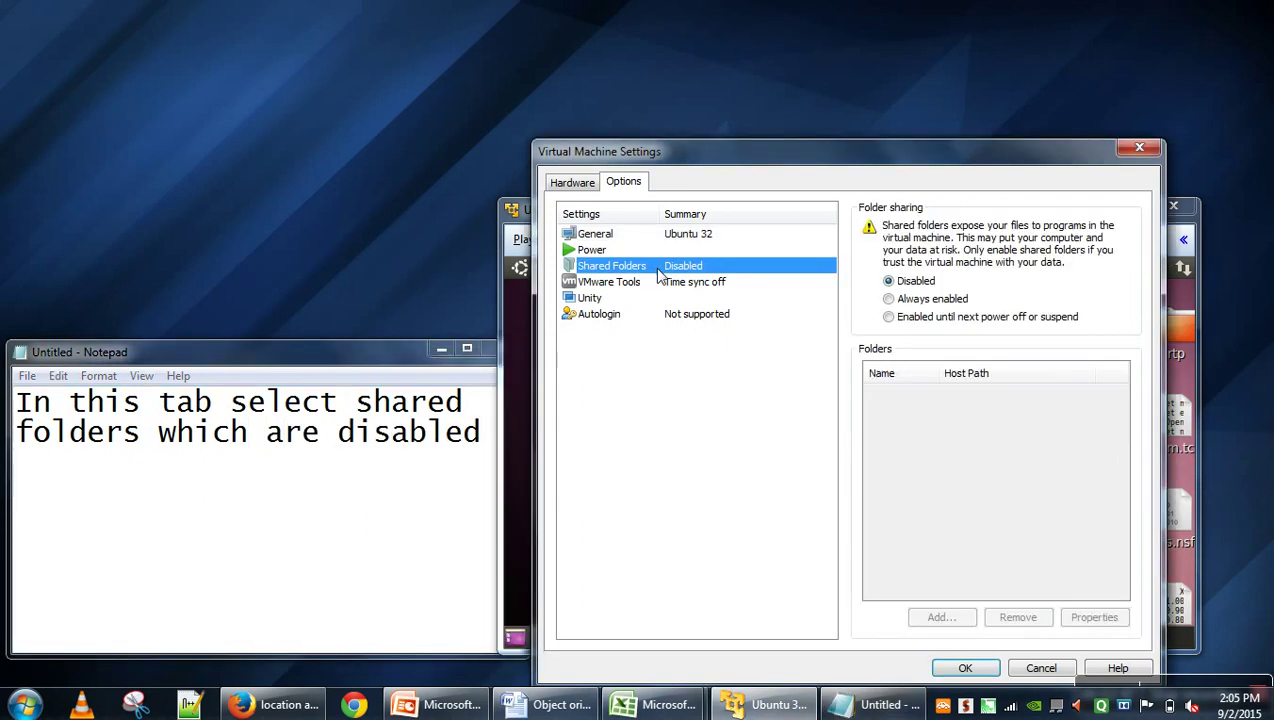
Step: Replace the note's text with "So first of all enable it." and set folder sharing to Always enabled
{"action": "left_click", "coordinate": [481, 441]}
{"action": "left_click_drag", "start_coordinate": [481, 441], "coordinate": [20, 421]}
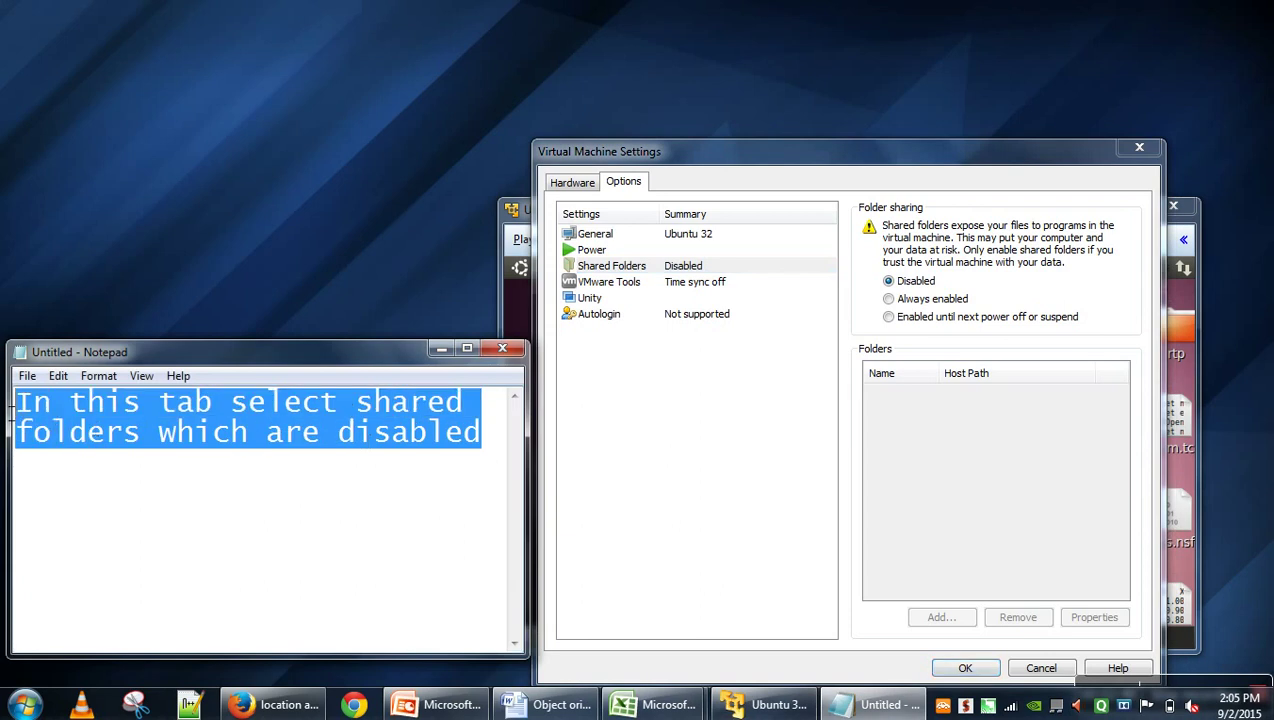
{"action": "type", "text": "Sor"}
{"action": "key", "text": "BackSpace"}
{"action": "key", "text": "BackSpace"}
{"action": "key", "text": "BackSpace"}
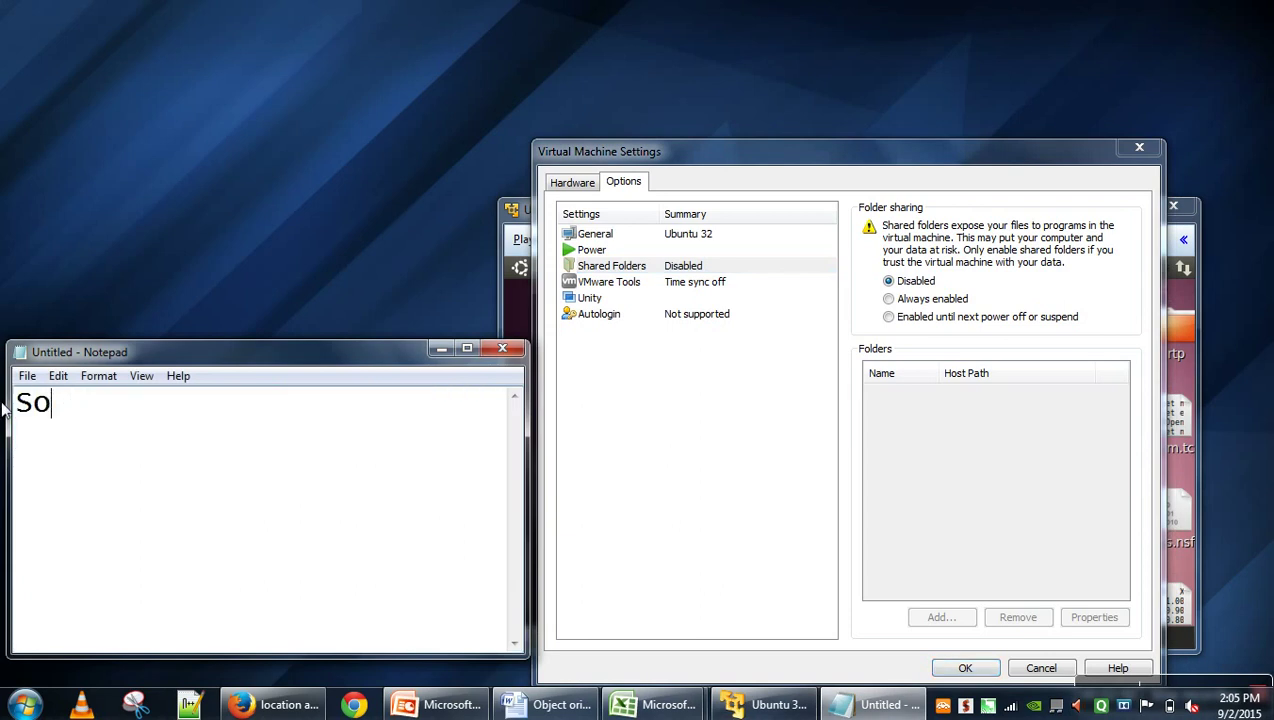
{"action": "type", "text": "o fis"}
{"action": "key", "text": "BackSpace"}
{"action": "type", "text": "rs"}
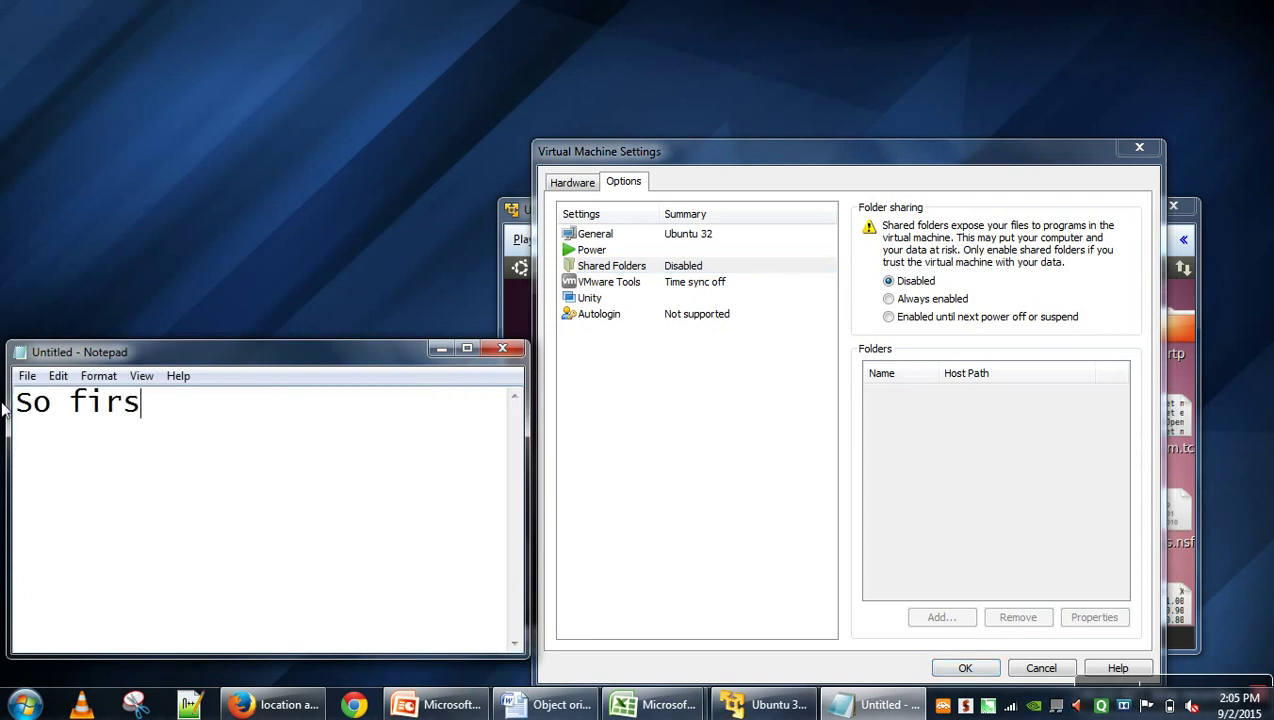
{"action": "type", "text": "t of all enable it."}
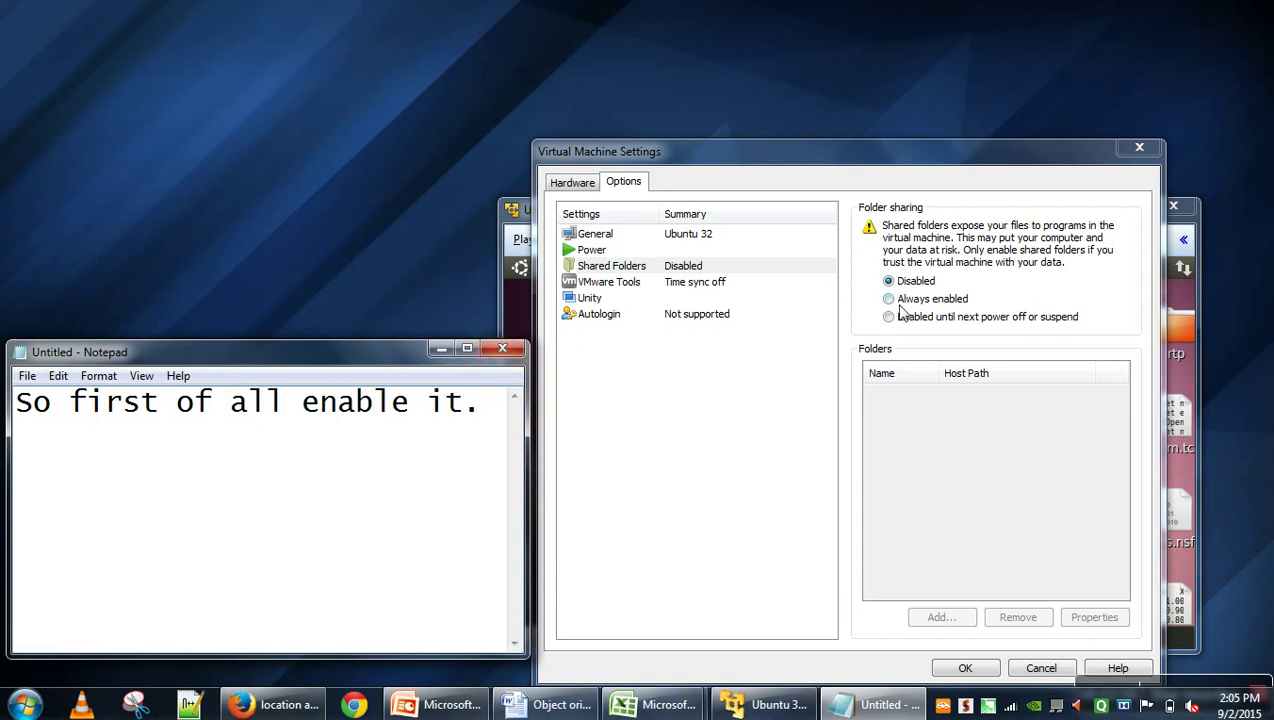
{"action": "left_click", "coordinate": [891, 302]}
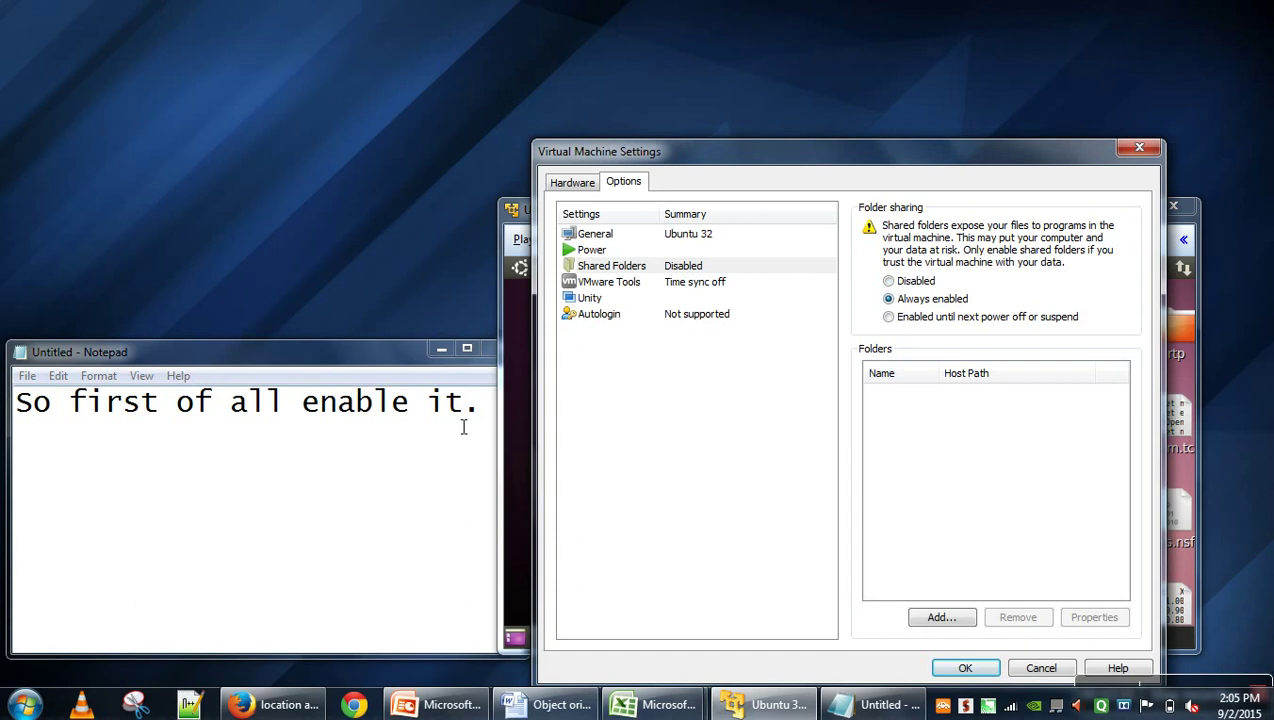
Step: Replace the note's text with "Now add folder which you want to share with host operating system."
{"action": "left_click_drag", "start_coordinate": [490, 415], "coordinate": [14, 403]}
{"action": "type", "text": "N"}
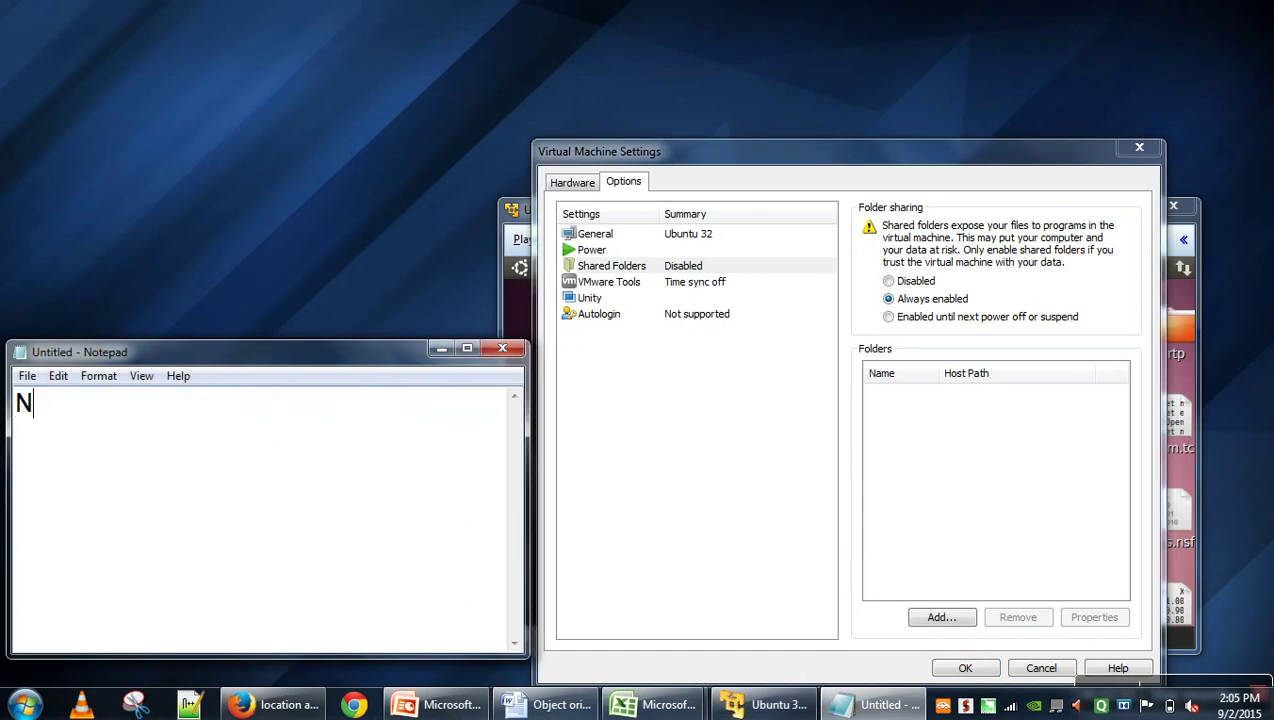
{"action": "type", "text": "ow add fo"}
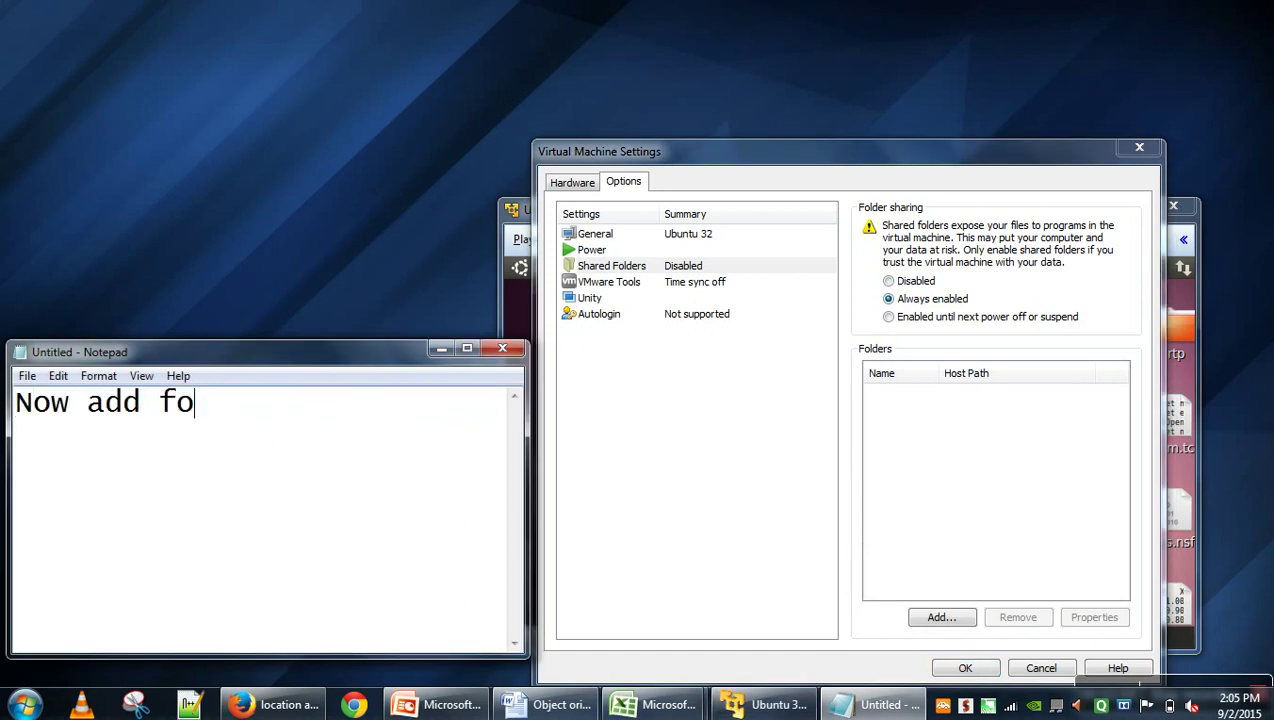
{"action": "type", "text": "lder which you want "}
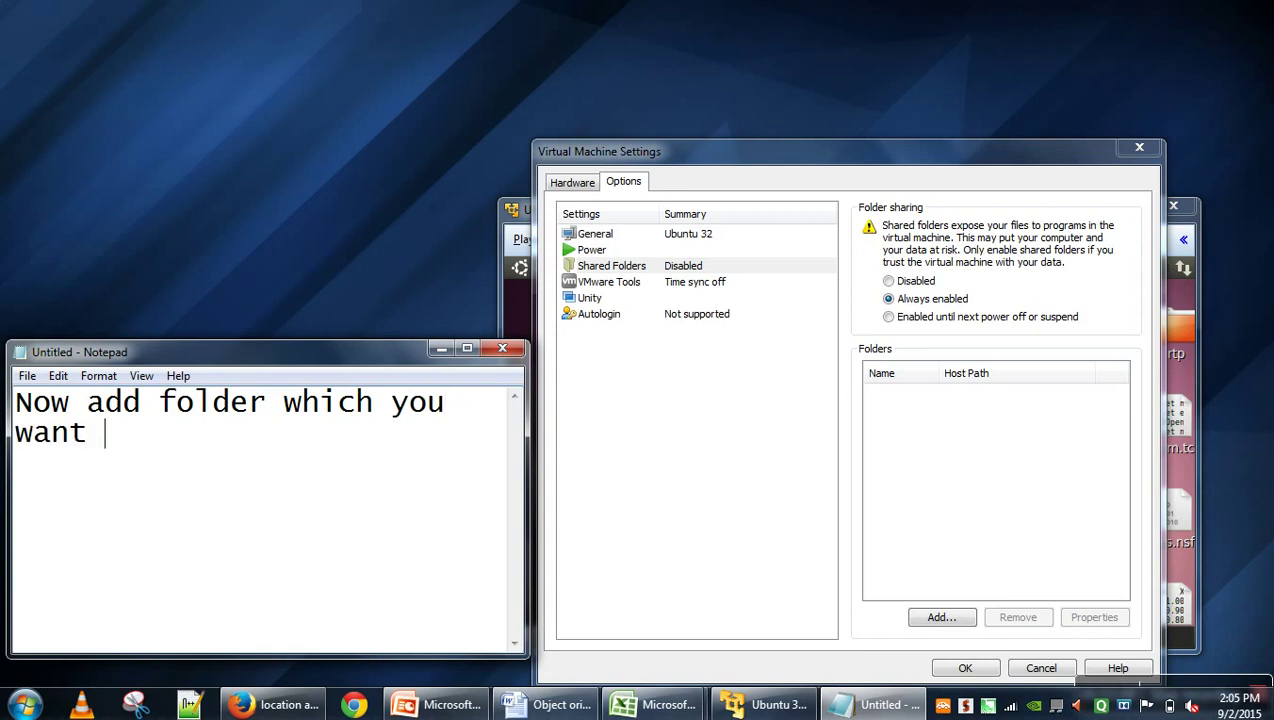
{"action": "type", "text": "to share with "}
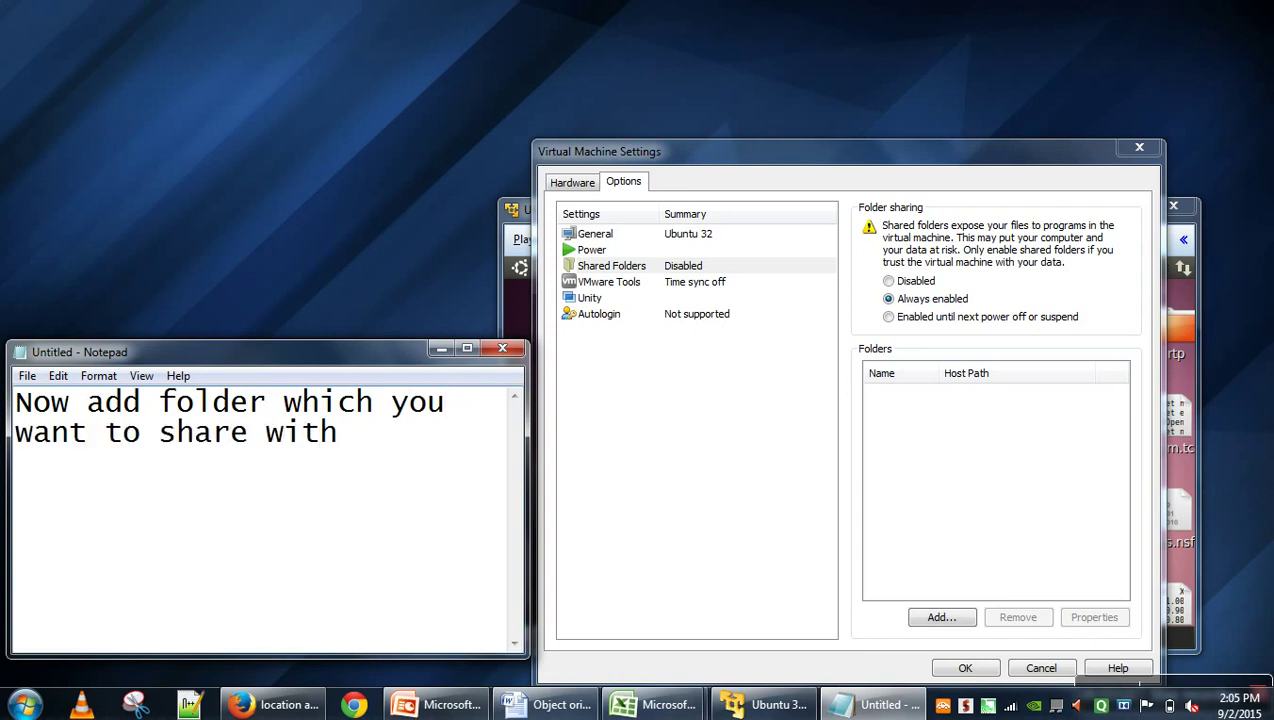
{"action": "type", "text": "host operating"}
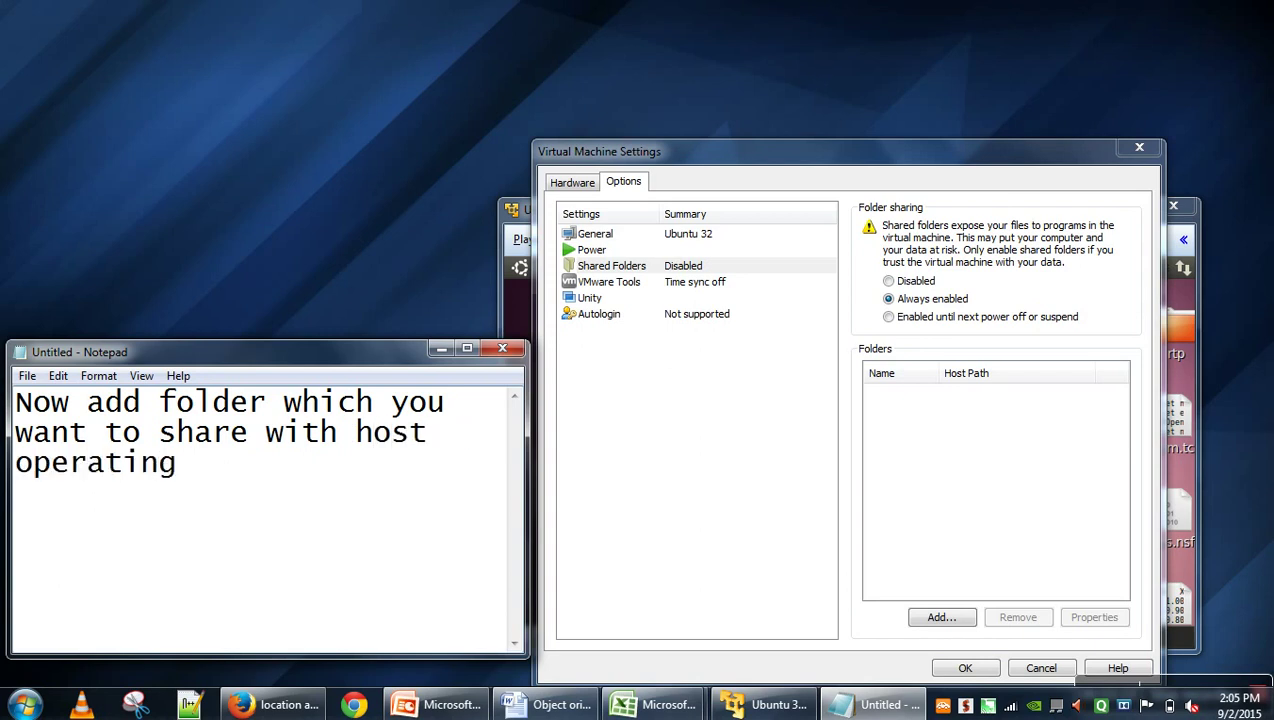
{"action": "type", "text": " system."}
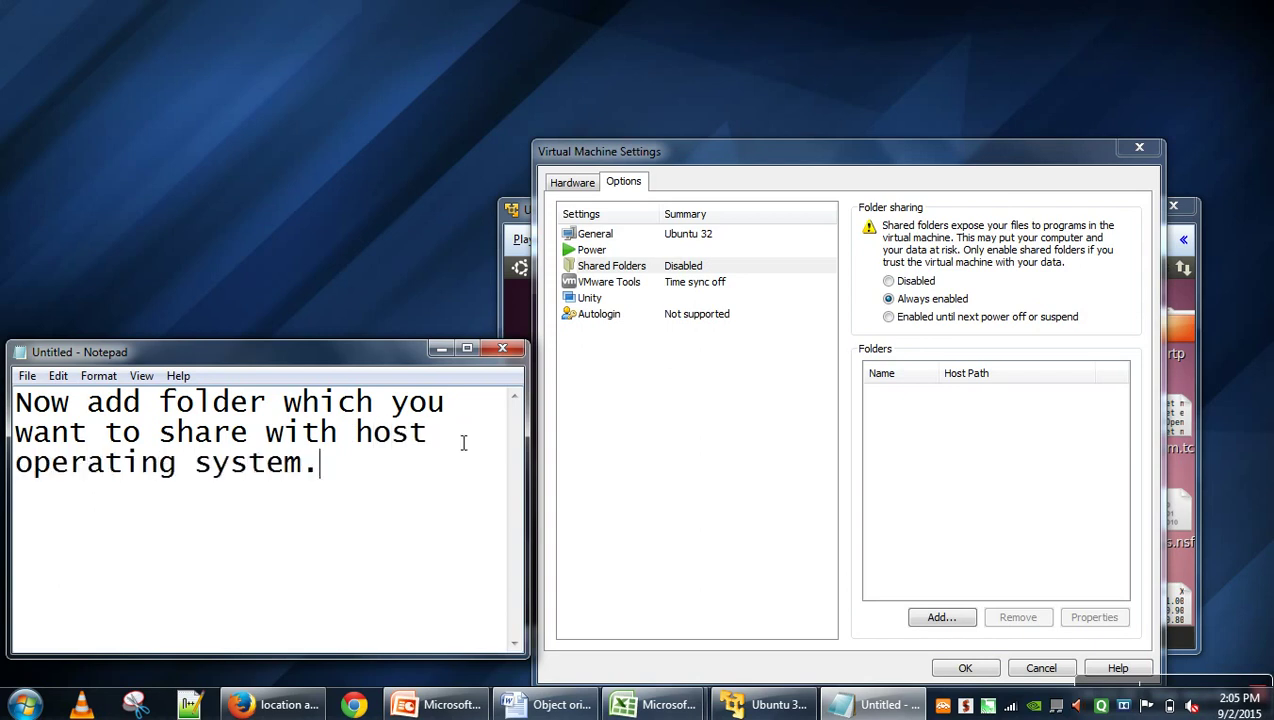
Step: Start adding a shared folder and choose the "book" folder in My Documents as its host path
{"action": "left_click", "coordinate": [941, 618]}
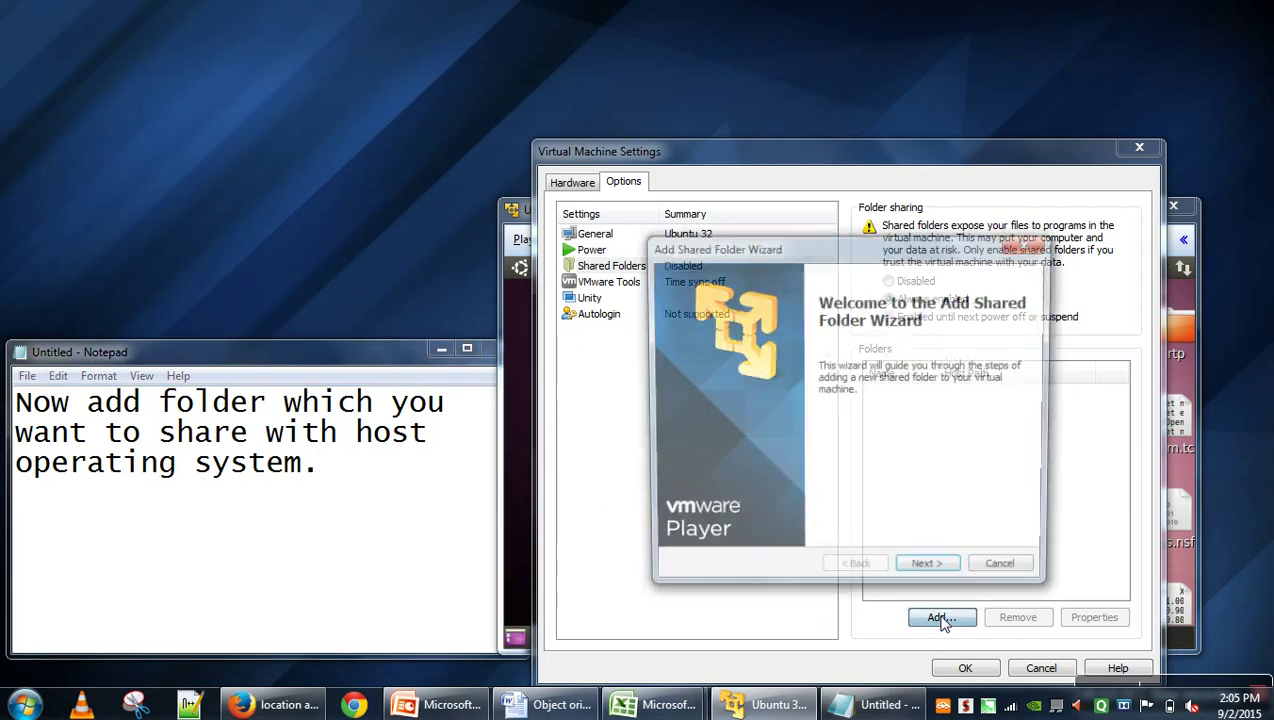
{"action": "left_click", "coordinate": [928, 572]}
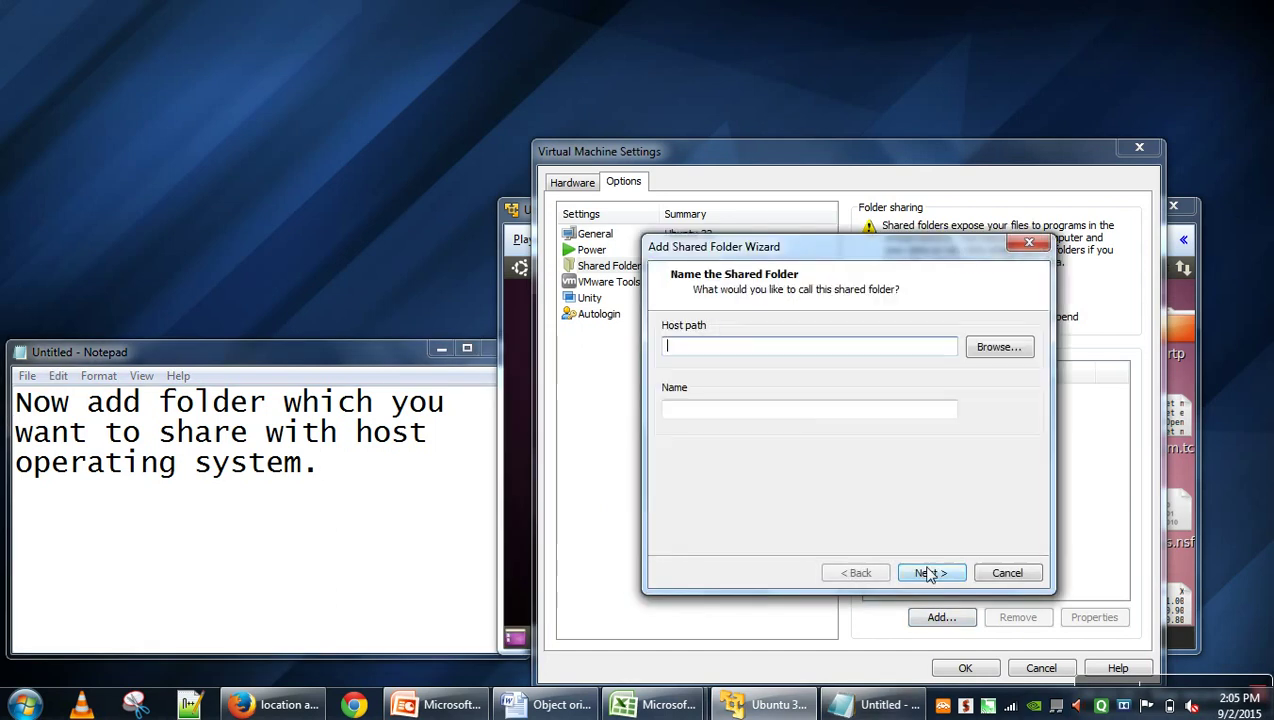
{"action": "left_click", "coordinate": [1003, 352]}
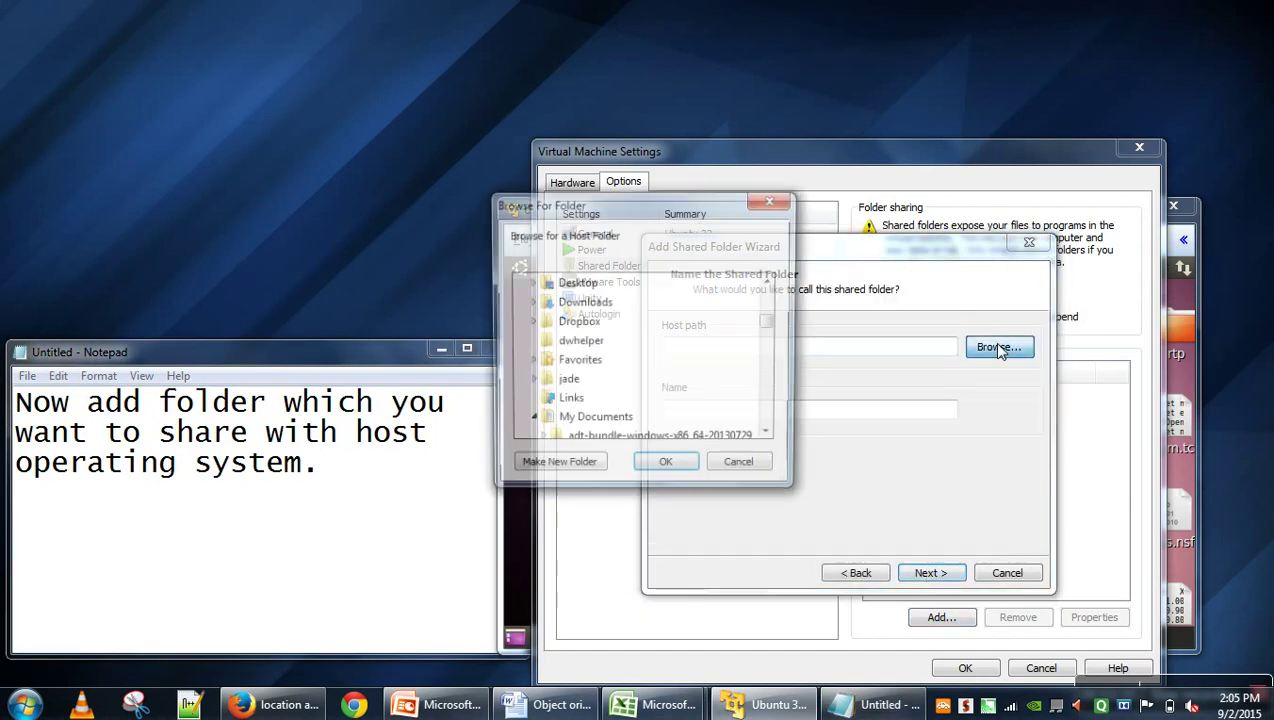
{"action": "left_click_drag", "start_coordinate": [770, 330], "coordinate": [770, 342]}
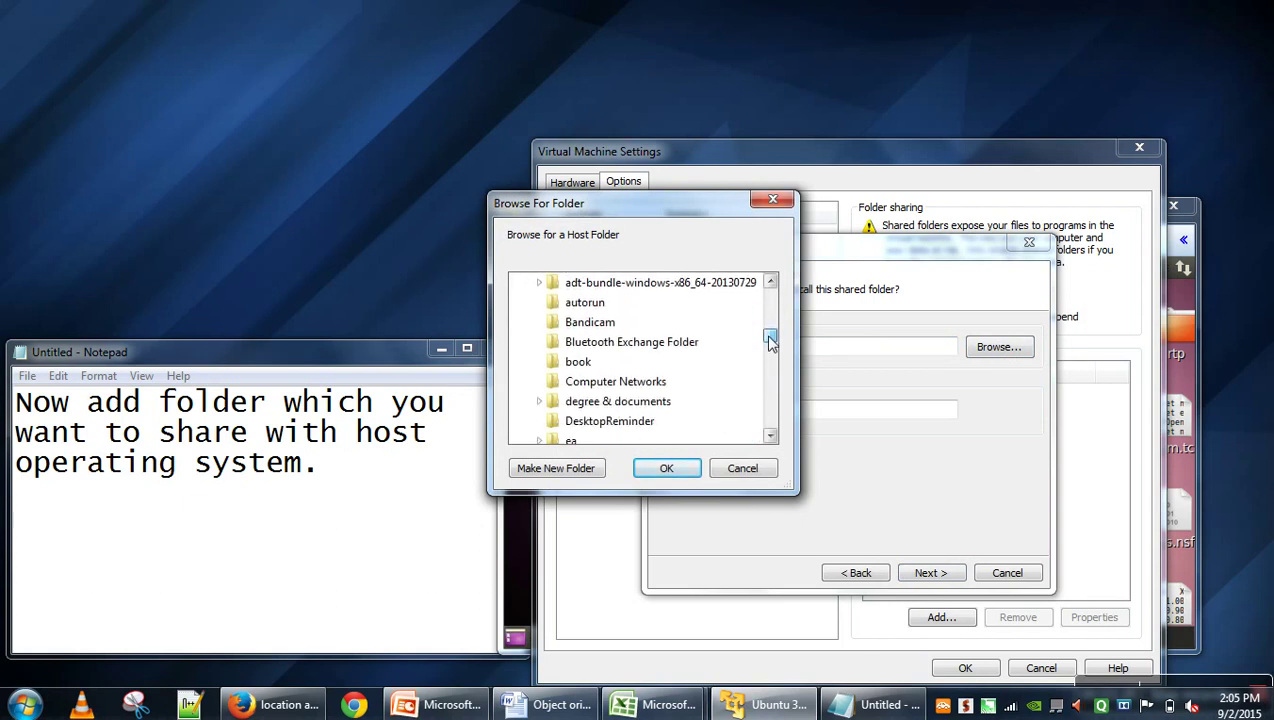
{"action": "left_click", "coordinate": [580, 364]}
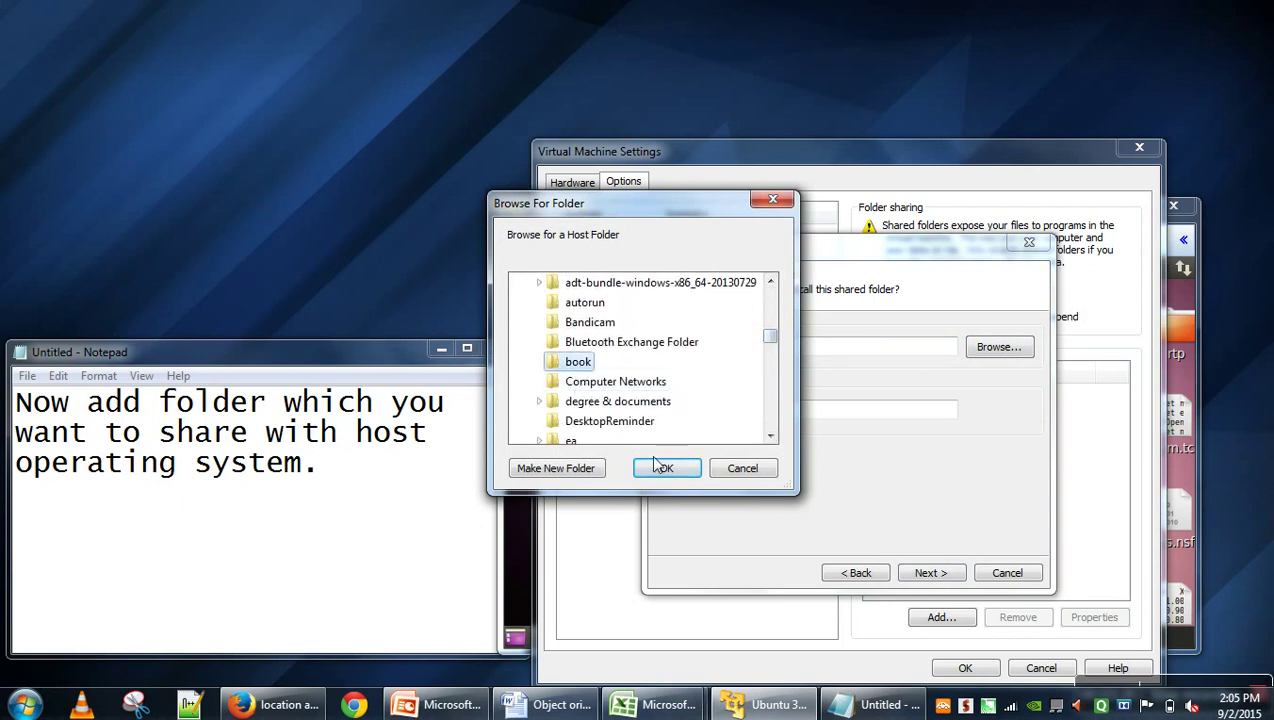
{"action": "left_click", "coordinate": [664, 468]}
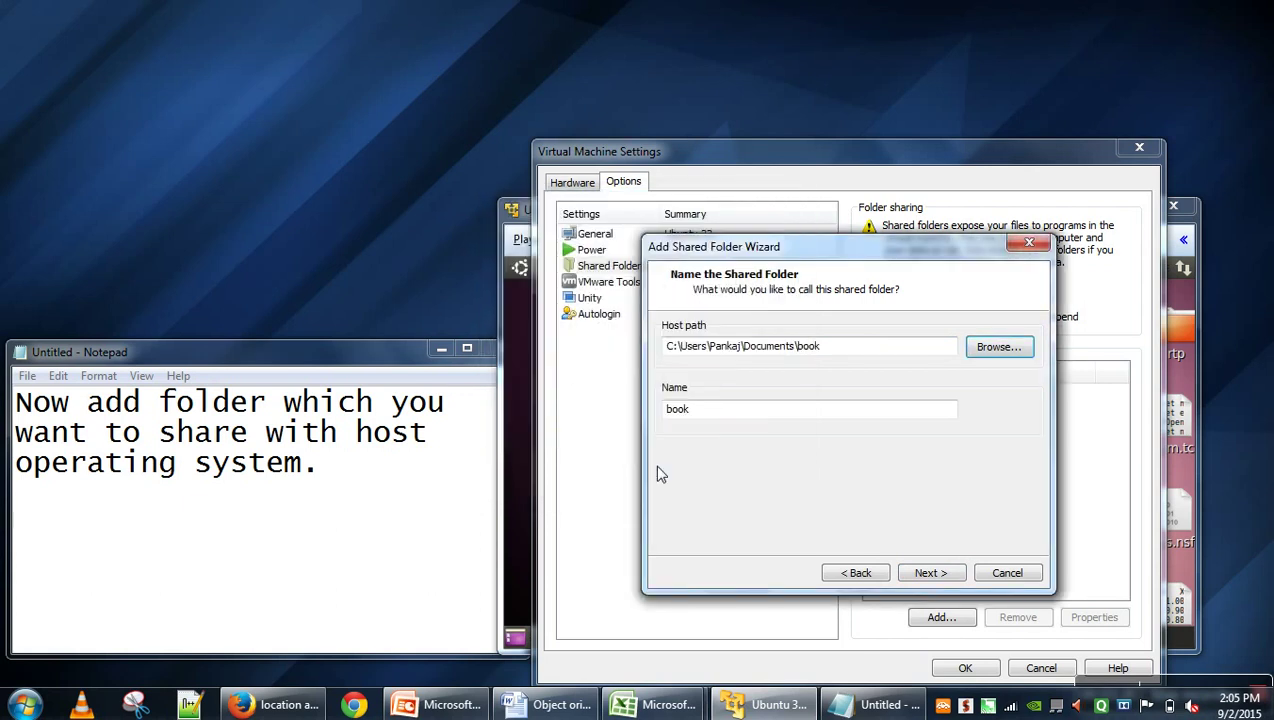
Step: Replace the note's text with "I have added a folder with name book." and finish adding the shared folder with the default attributes
{"action": "left_click", "coordinate": [345, 476]}
{"action": "key", "text": "ctrl+a"}
{"action": "type", "text": "I "}
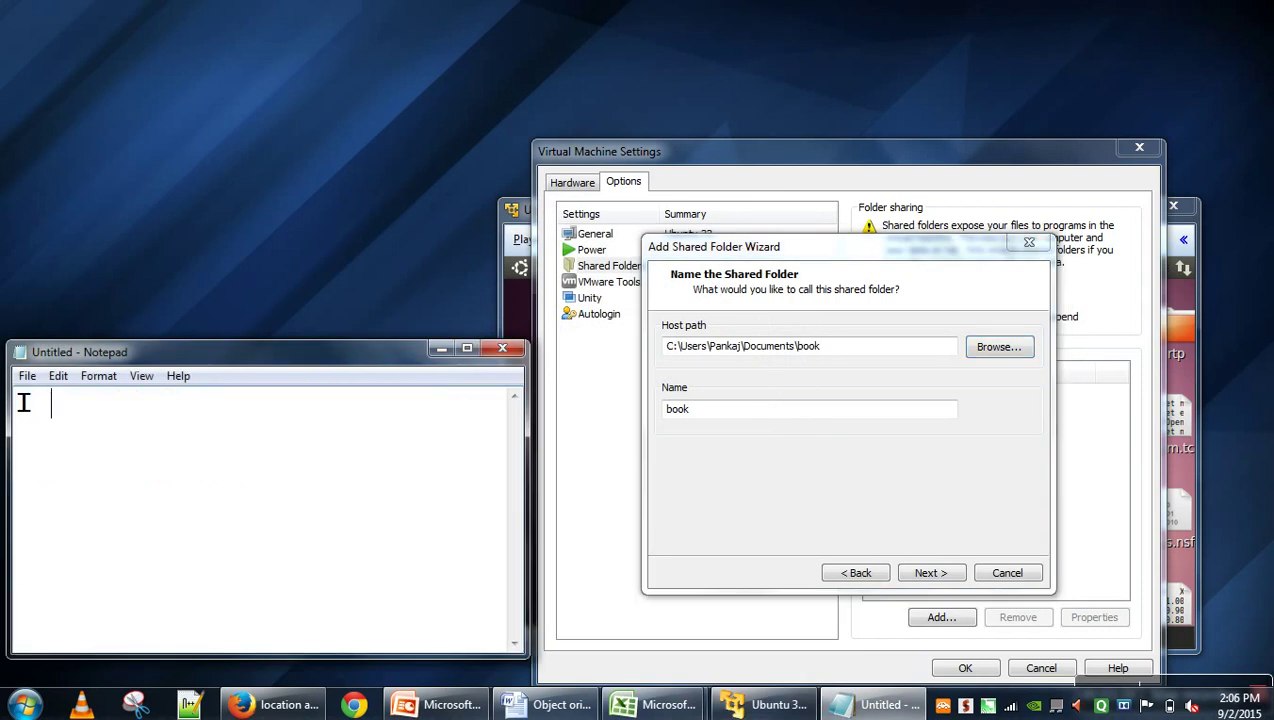
{"action": "type", "text": "have add a"}
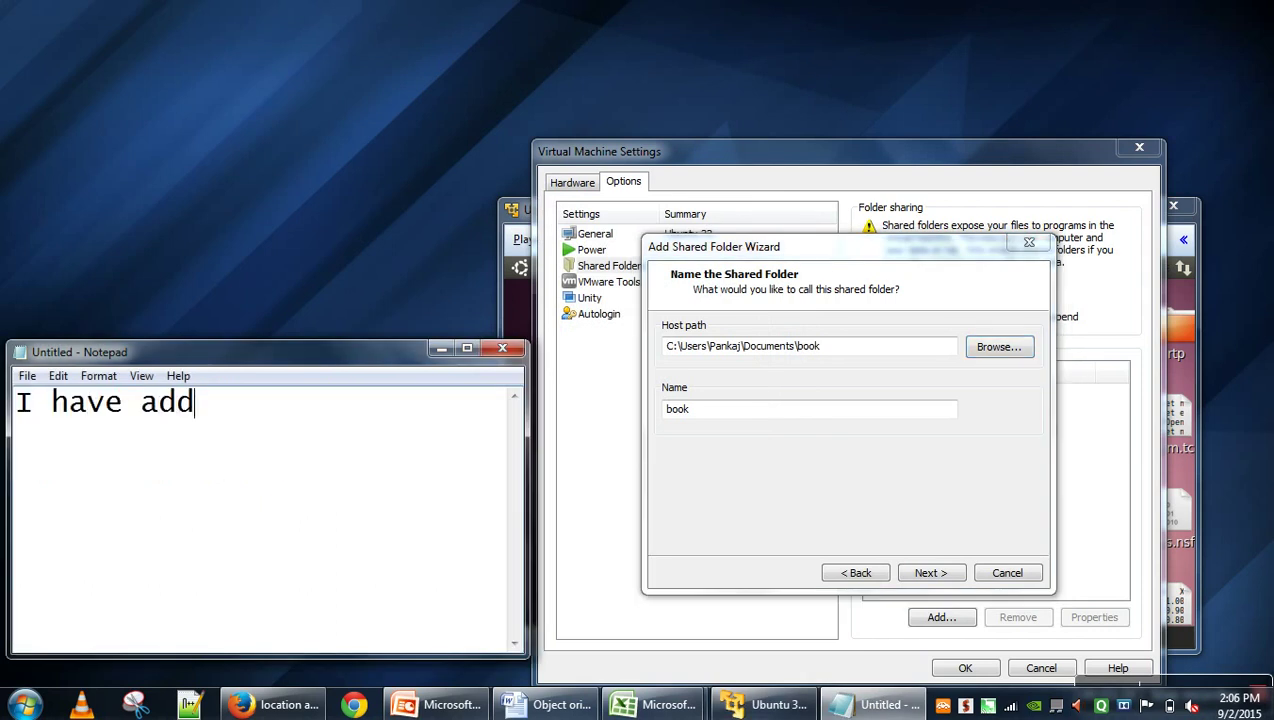
{"action": "key", "text": "BackSpace"}
{"action": "key", "text": "BackSpace"}
{"action": "key", "text": "BackSpace"}
{"action": "type", "text": "ed a "}
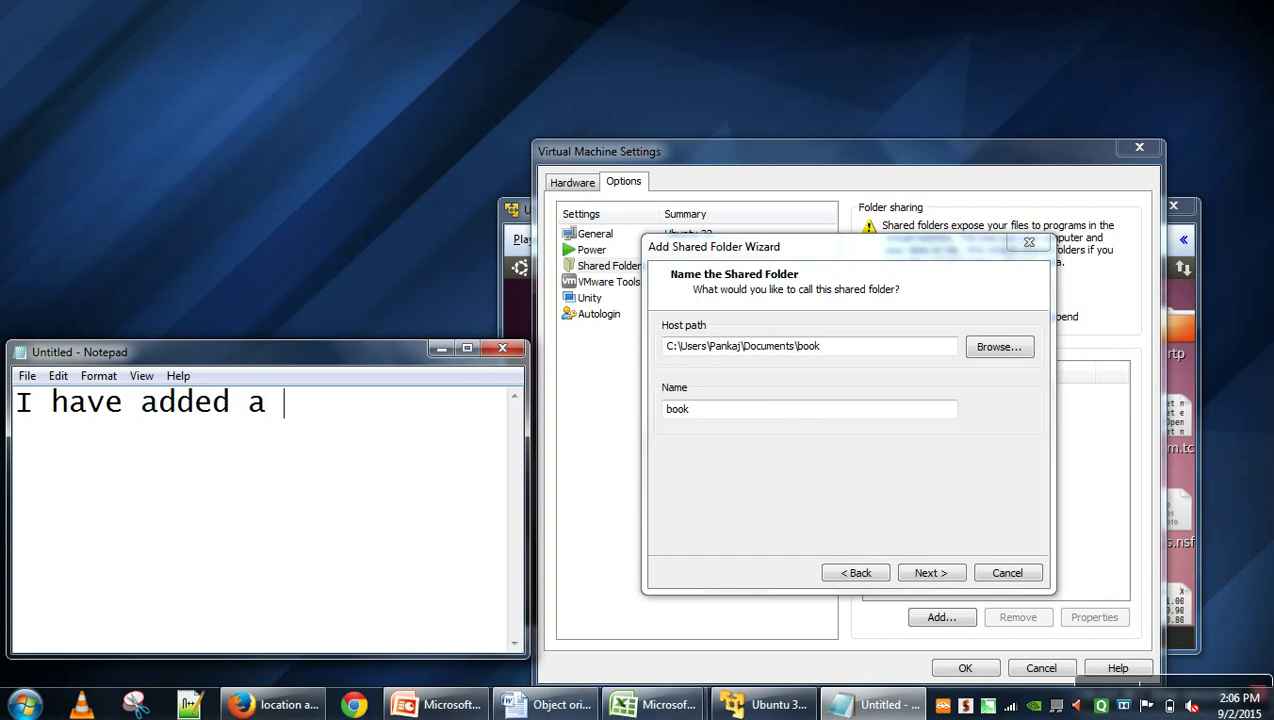
{"action": "type", "text": "folder with "}
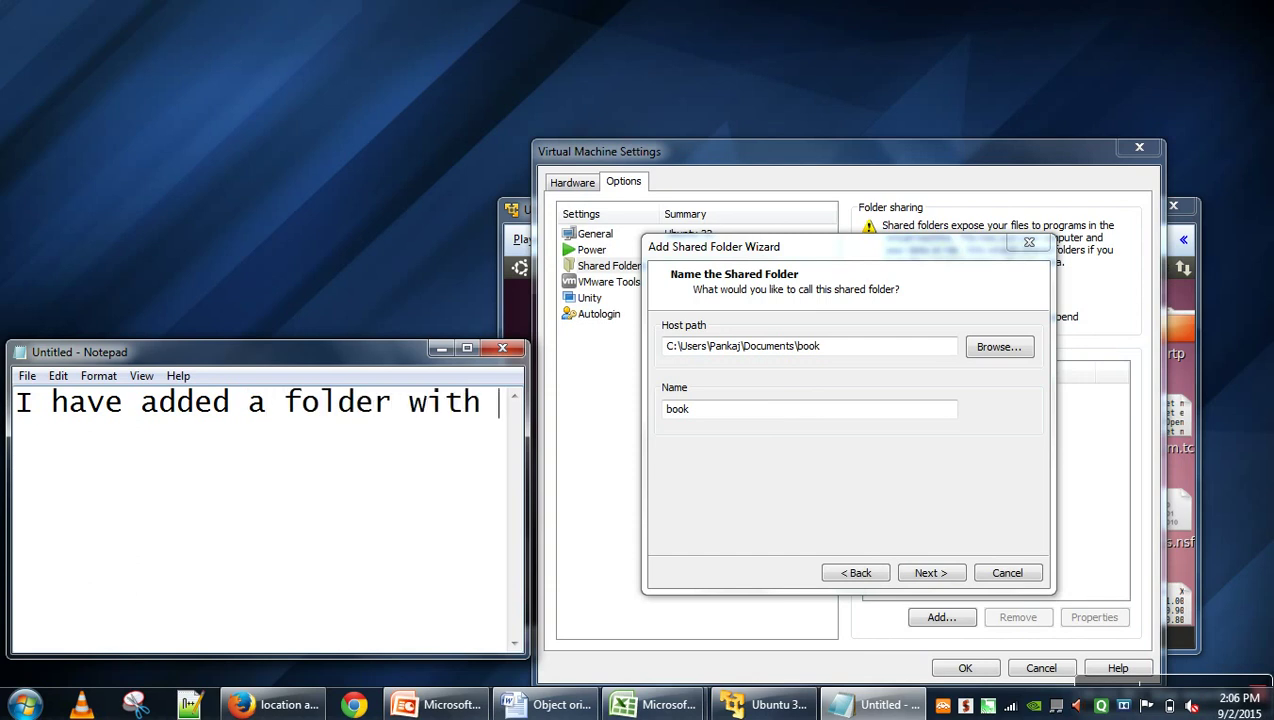
{"action": "type", "text": "name book."}
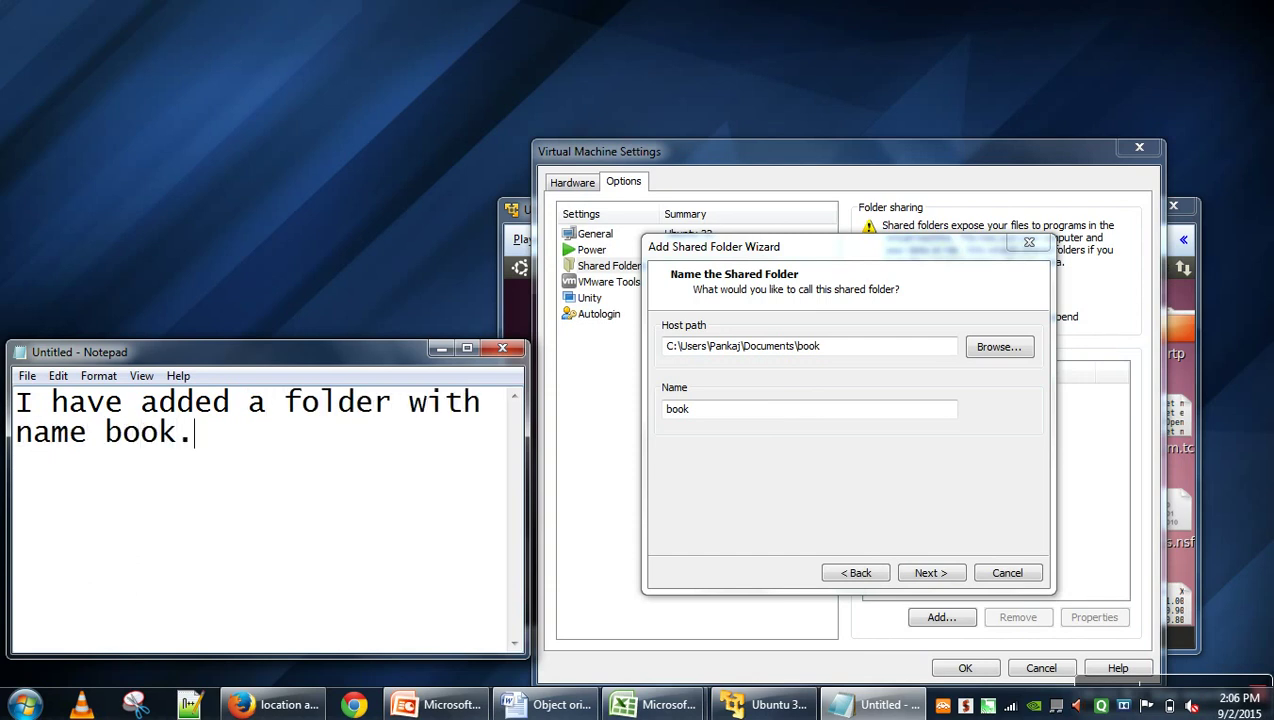
{"action": "left_click", "coordinate": [912, 572]}
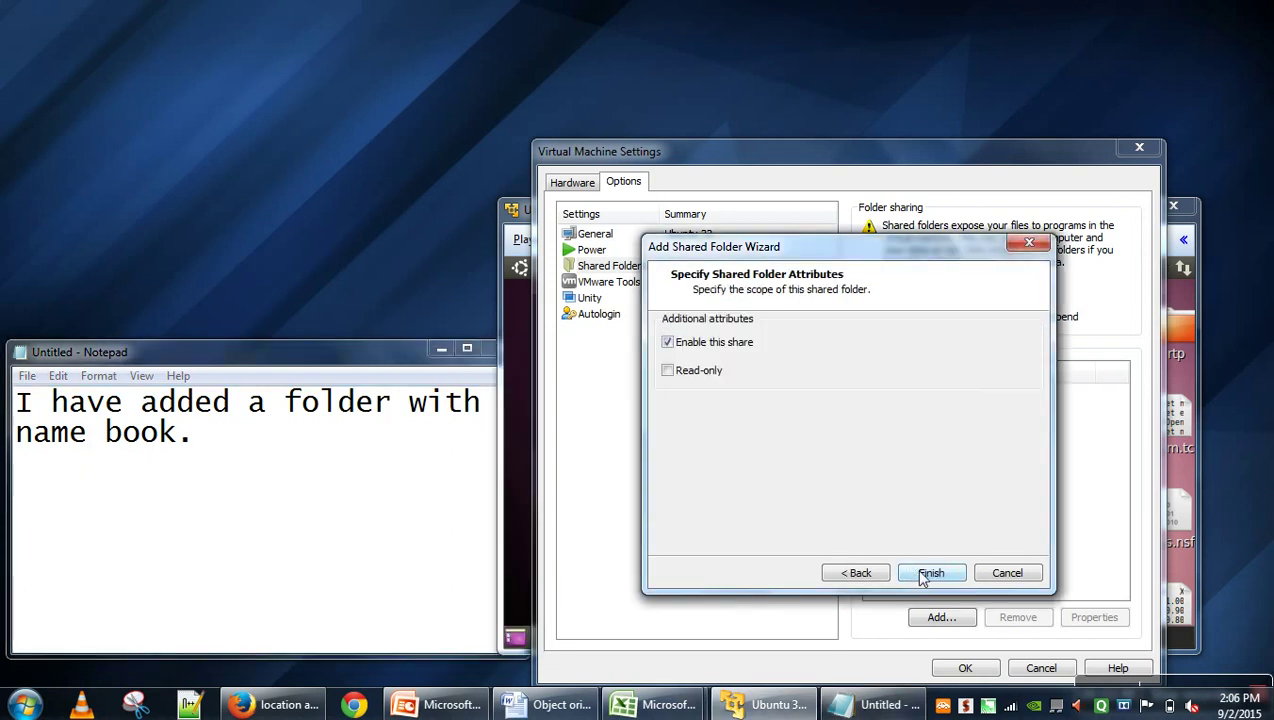
{"action": "left_click", "coordinate": [929, 573]}
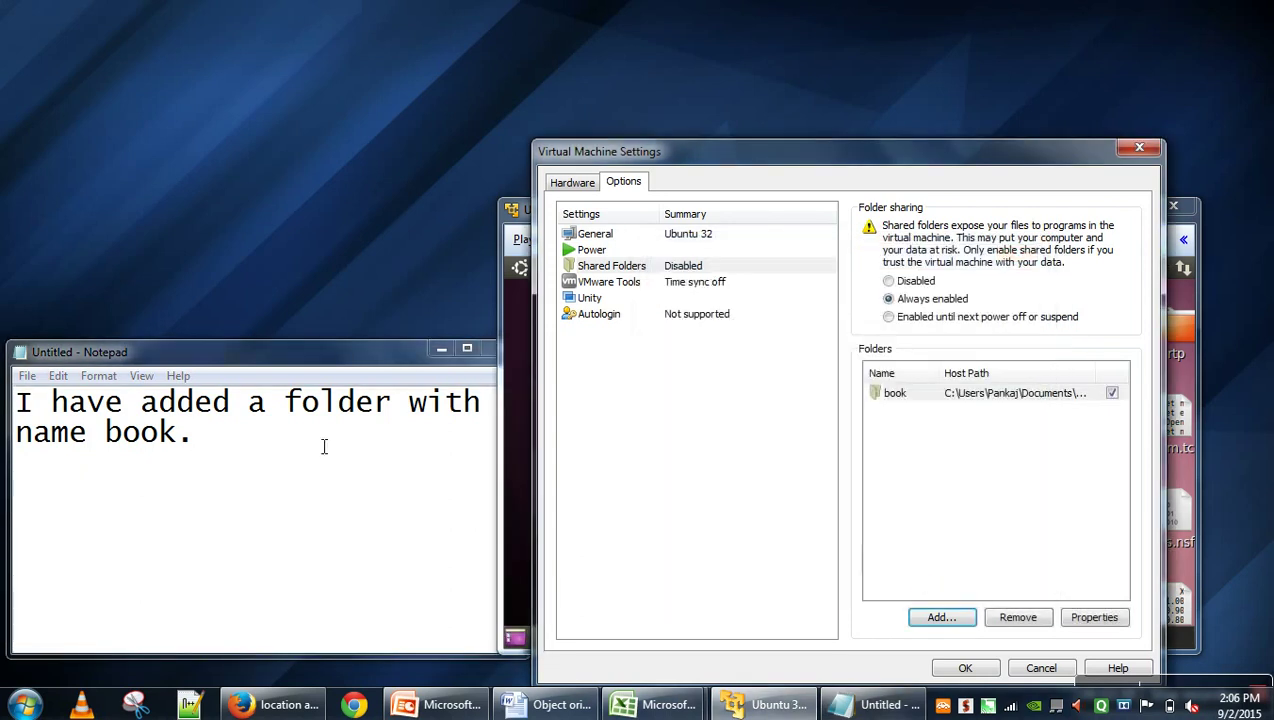
Step: Replace the note's text with "When you share you can decide whether you want guest operating system to only read your content or not"
{"action": "double_click", "coordinate": [217, 444]}
{"action": "key", "text": "ctrl+a"}
{"action": "type", "text": "W"}
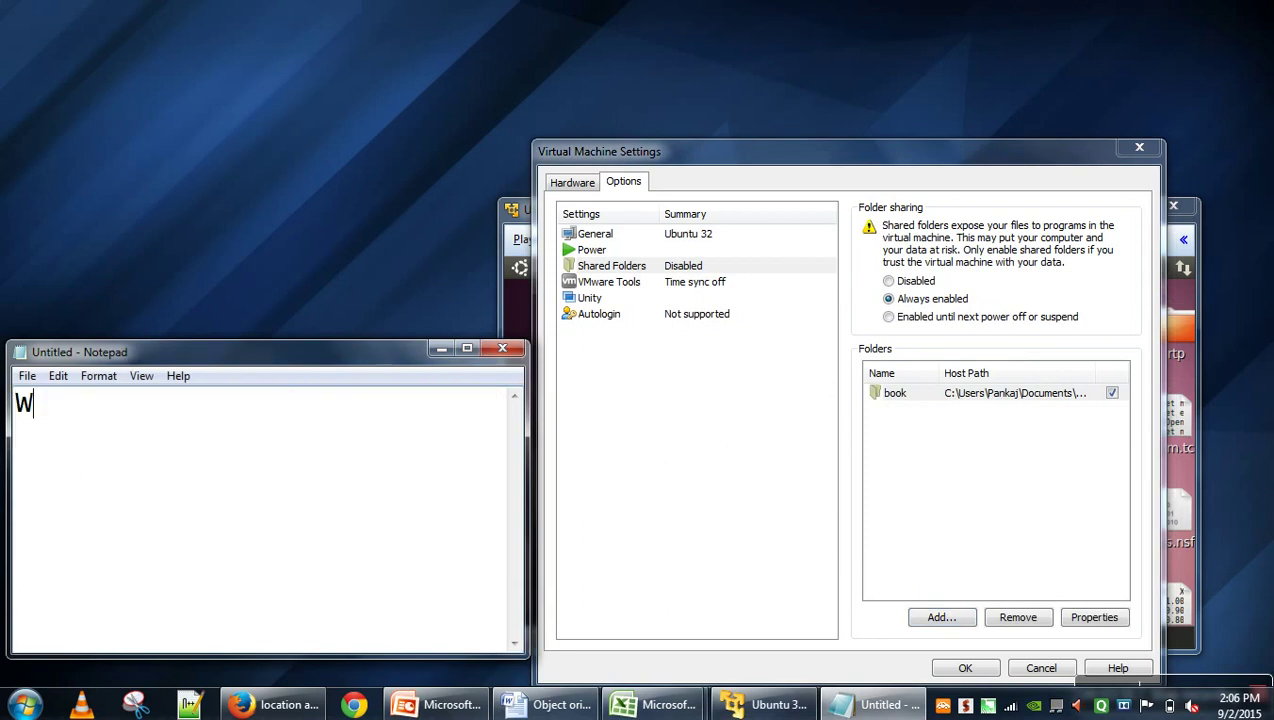
{"action": "type", "text": "hen your"}
{"action": "key", "text": "BackSpace"}
{"action": "key", "text": "BackSpace"}
{"action": "type", "text": "share you "}
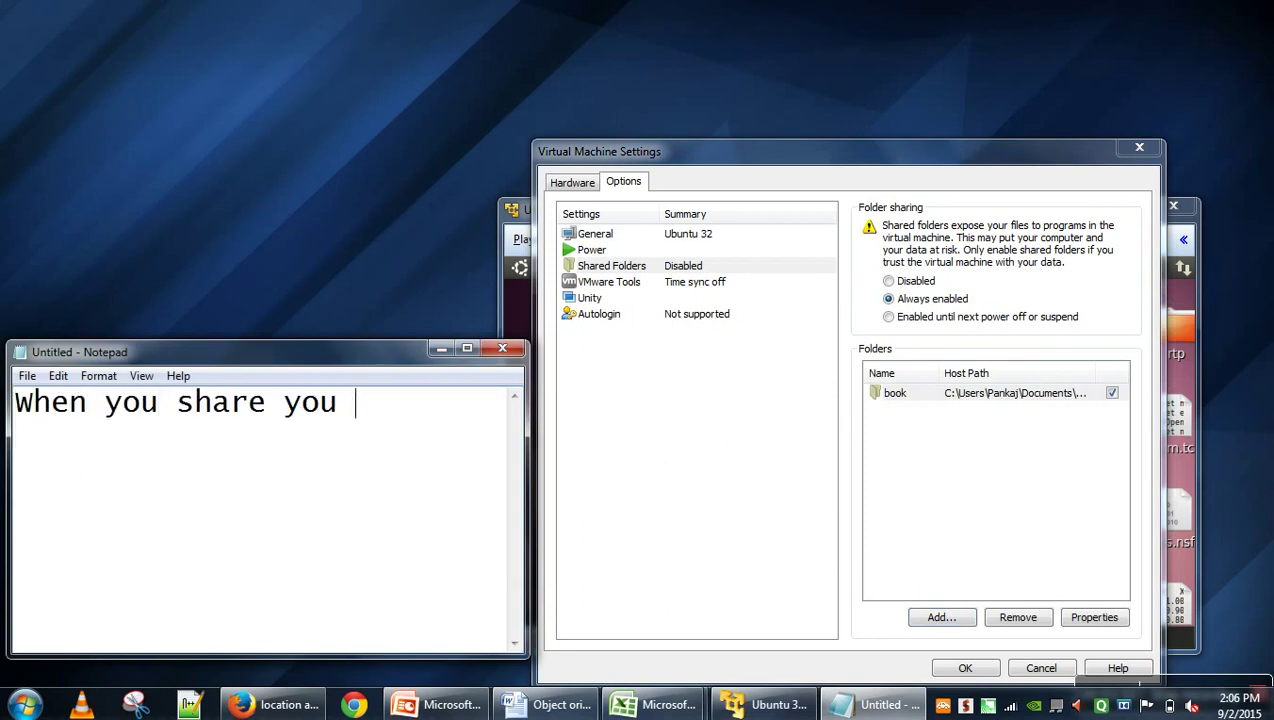
{"action": "type", "text": "can decide"}
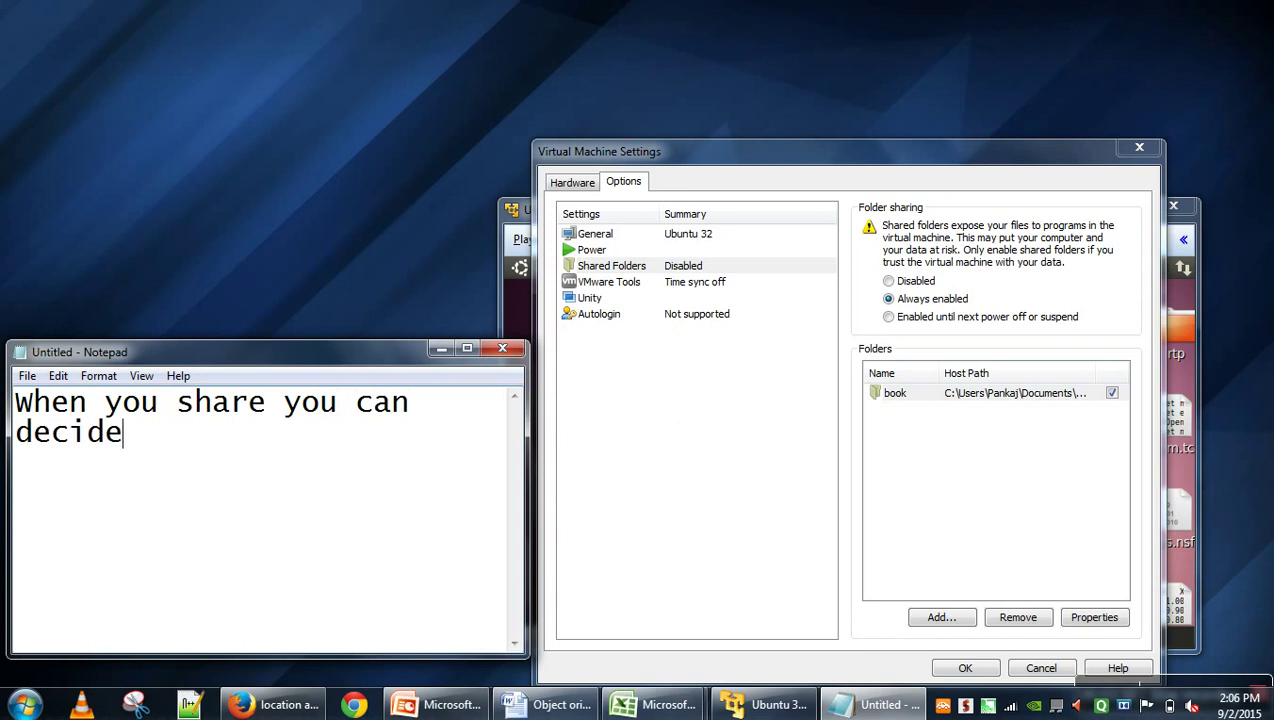
{"action": "type", "text": " weth"}
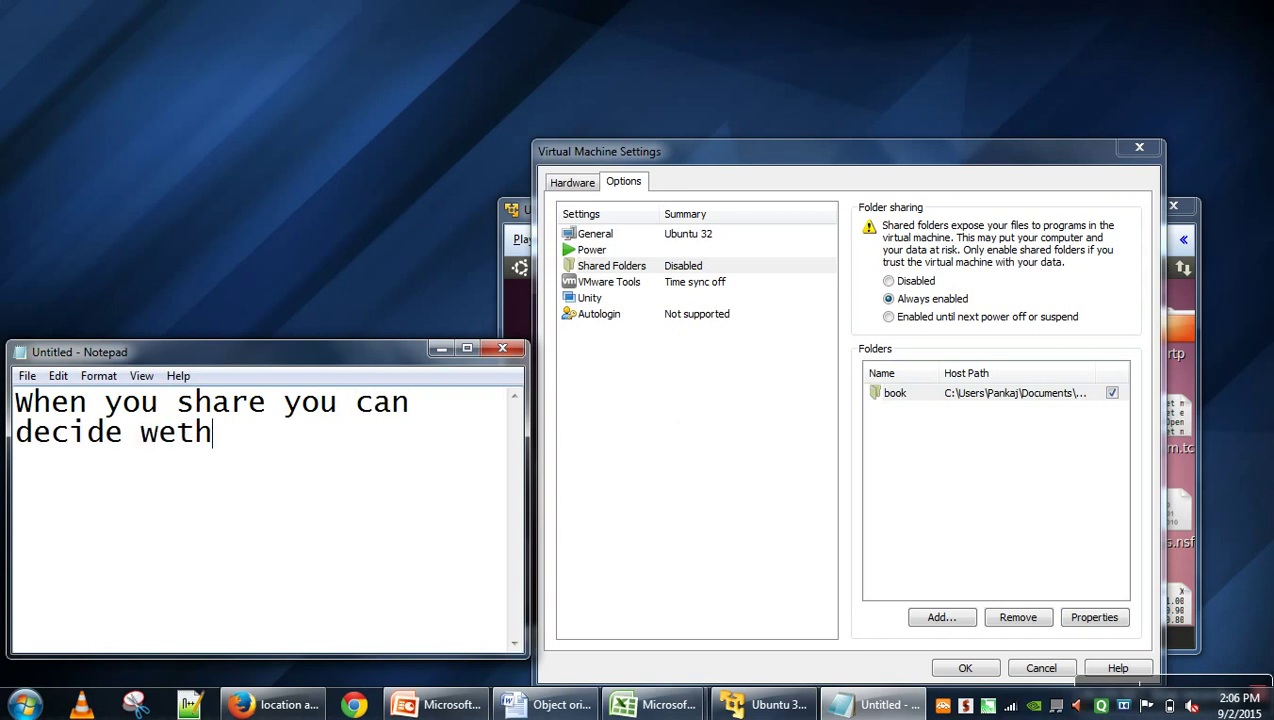
{"action": "type", "text": "er"}
{"action": "key", "text": "BackSpace"}
{"action": "key", "text": "BackSpace"}
{"action": "key", "text": "BackSpace"}
{"action": "key", "text": "BackSpace"}
{"action": "key", "text": "BackSpace"}
{"action": "key", "text": "BackSpace"}
{"action": "type", "text": "hether you want"}
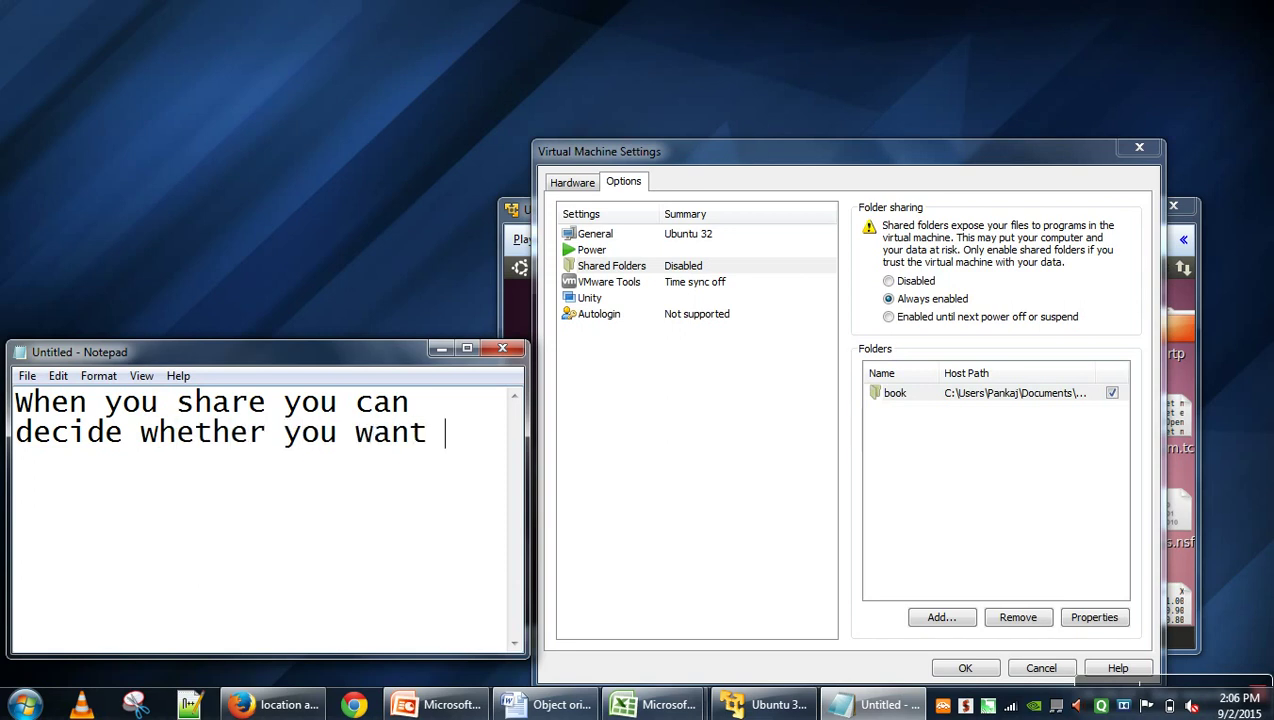
{"action": "type", "text": " guest operating sytsem"}
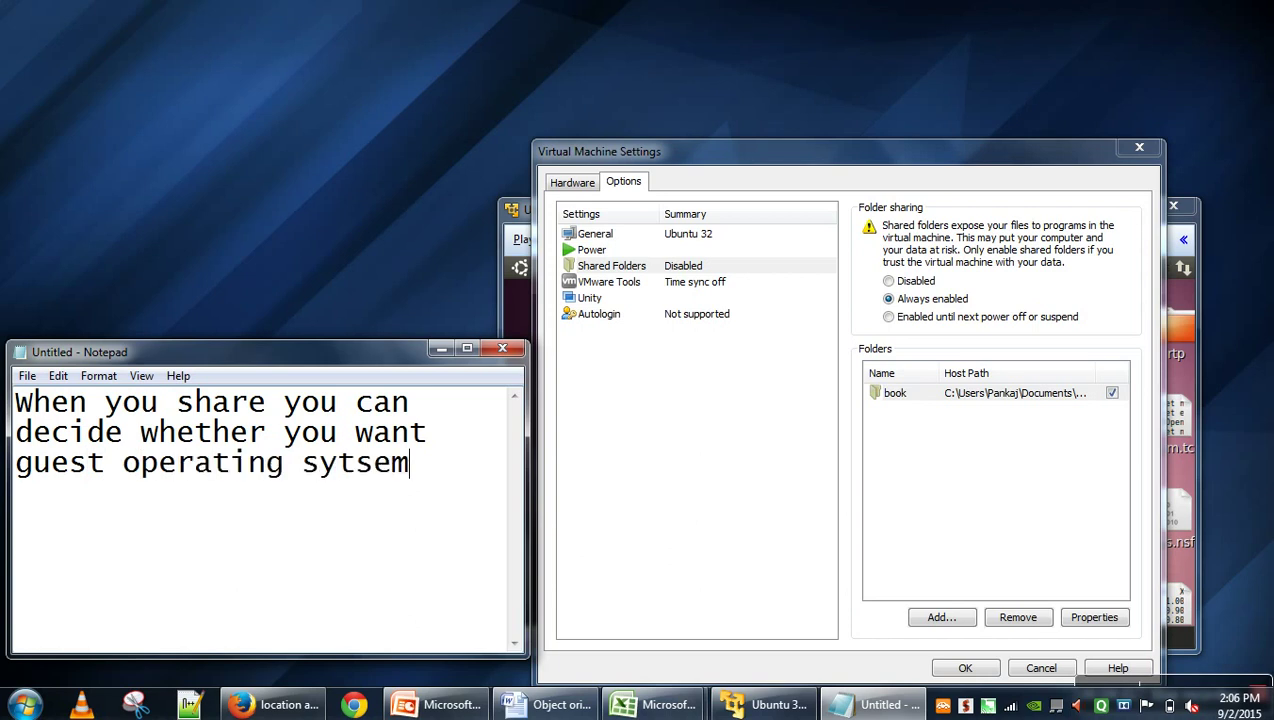
{"action": "key", "text": "BackSpace"}
{"action": "key", "text": "BackSpace"}
{"action": "key", "text": "BackSpace"}
{"action": "type", "text": "stem to only read "}
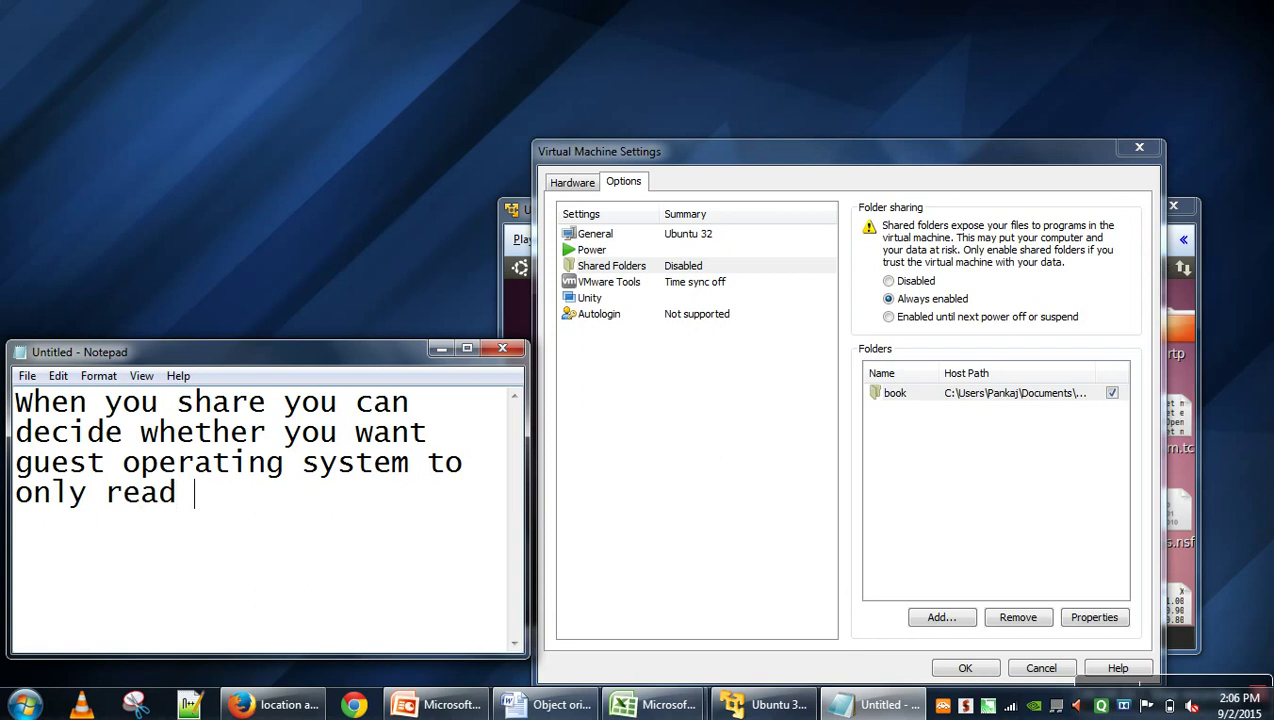
{"action": "type", "text": "your cone"}
{"action": "key", "text": "BackSpace"}
{"action": "type", "text": "tent or"}
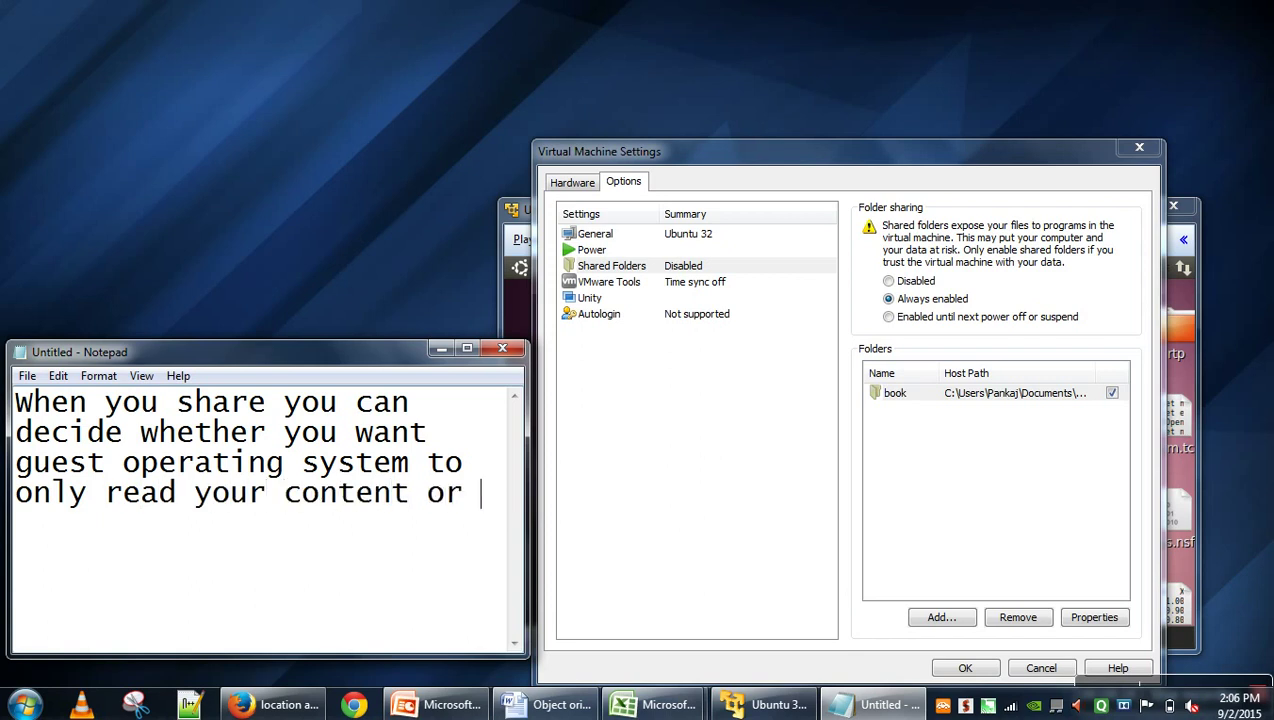
{"action": "type", "text": " not"}
Step: Replace the note's text with "Once sharing is done now go to your virtual machine os."
{"action": "key", "text": "BackSpace"}
{"action": "key", "text": "BackSpace"}
{"action": "key", "text": "BackSpace"}
{"action": "key", "text": "BackSpace"}
{"action": "key", "text": "BackSpace"}
{"action": "key", "text": "BackSpace"}
{"action": "key", "text": "BackSpace"}
{"action": "key", "text": "BackSpace"}
{"action": "key", "text": "BackSpace"}
{"action": "key", "text": "BackSpace"}
{"action": "key", "text": "BackSpace"}
{"action": "key", "text": "BackSpace"}
{"action": "key", "text": "BackSpace"}
{"action": "key", "text": "BackSpace"}
{"action": "key", "text": "BackSpace"}
{"action": "key", "text": "BackSpace"}
{"action": "key", "text": "BackSpace"}
{"action": "key", "text": "BackSpace"}
{"action": "key", "text": "BackSpace"}
{"action": "key", "text": "BackSpace"}
{"action": "key", "text": "BackSpace"}
{"action": "key", "text": "BackSpace"}
{"action": "key", "text": "BackSpace"}
{"action": "key", "text": "BackSpace"}
{"action": "key", "text": "BackSpace"}
{"action": "key", "text": "BackSpace"}
{"action": "key", "text": "BackSpace"}
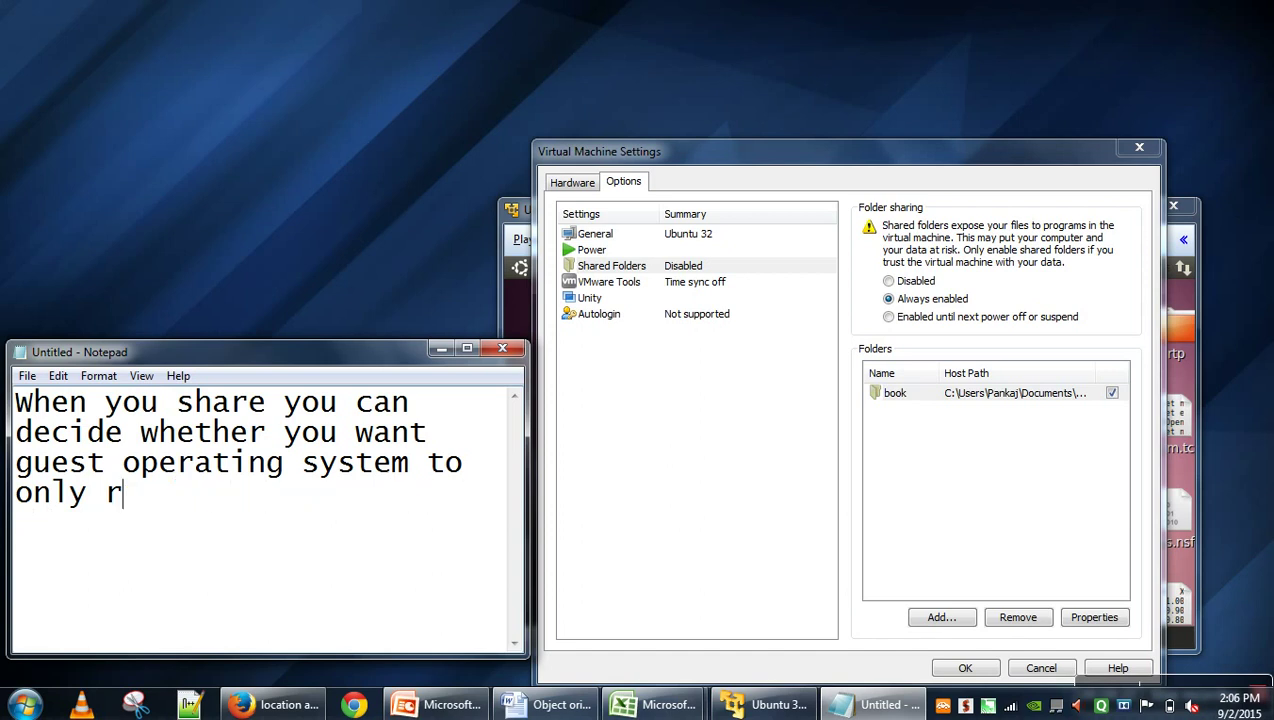
{"action": "key", "text": "BackSpace"}
{"action": "key", "text": "BackSpace"}
{"action": "key", "text": "BackSpace"}
{"action": "key", "text": "BackSpace"}
{"action": "key", "text": "BackSpace"}
{"action": "key", "text": "BackSpace"}
{"action": "key", "text": "BackSpace"}
{"action": "key", "text": "BackSpace"}
{"action": "key", "text": "BackSpace"}
{"action": "key", "text": "BackSpace"}
{"action": "key", "text": "BackSpace"}
{"action": "key", "text": "BackSpace"}
{"action": "key", "text": "BackSpace"}
{"action": "key", "text": "BackSpace"}
{"action": "key", "text": "BackSpace"}
{"action": "key", "text": "BackSpace"}
{"action": "key", "text": "BackSpace"}
{"action": "key", "text": "BackSpace"}
{"action": "key", "text": "BackSpace"}
{"action": "key", "text": "BackSpace"}
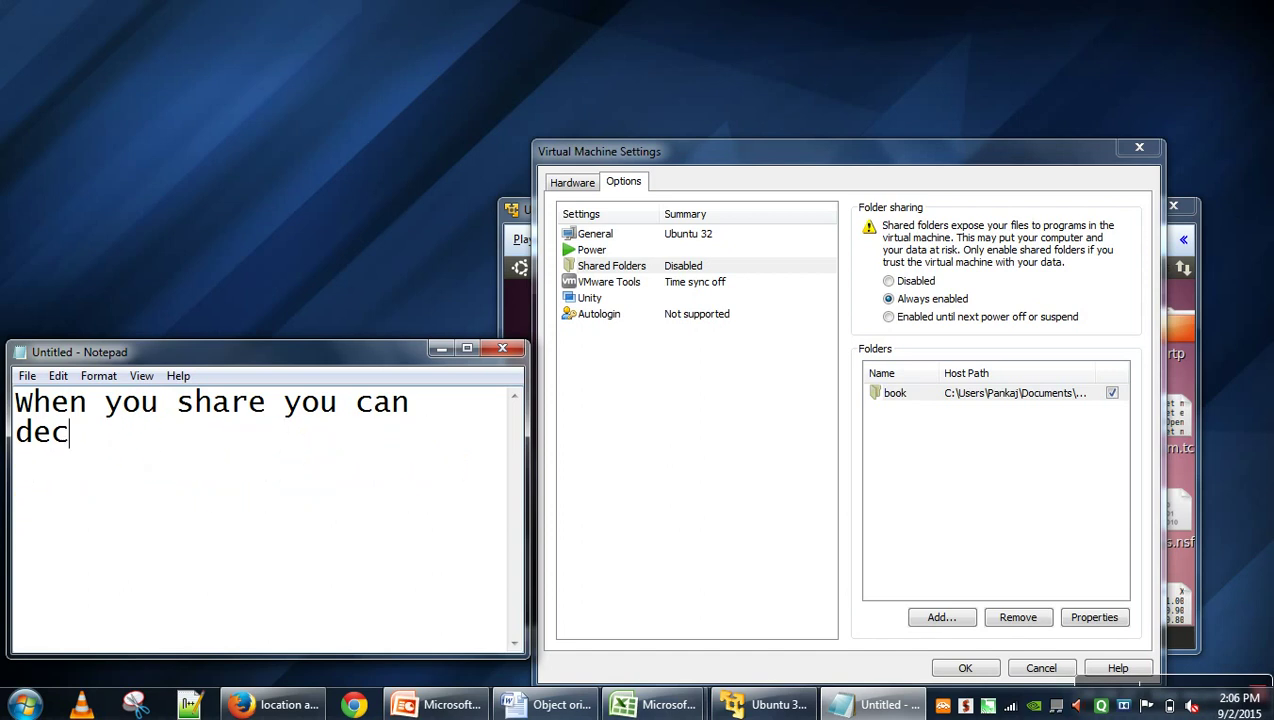
{"action": "key", "text": "BackSpace"}
{"action": "key", "text": "BackSpace"}
{"action": "key", "text": "BackSpace"}
{"action": "key", "text": "BackSpace"}
{"action": "key", "text": "BackSpace"}
{"action": "key", "text": "BackSpace"}
{"action": "key", "text": "BackSpace"}
{"action": "key", "text": "BackSpace"}
{"action": "key", "text": "BackSpace"}
{"action": "key", "text": "BackSpace"}
{"action": "key", "text": "BackSpace"}
{"action": "key", "text": "BackSpace"}
{"action": "key", "text": "BackSpace"}
{"action": "key", "text": "BackSpace"}
{"action": "key", "text": "BackSpace"}
{"action": "key", "text": "BackSpace"}
{"action": "key", "text": "BackSpace"}
{"action": "key", "text": "BackSpace"}
{"action": "type", "text": "On"}
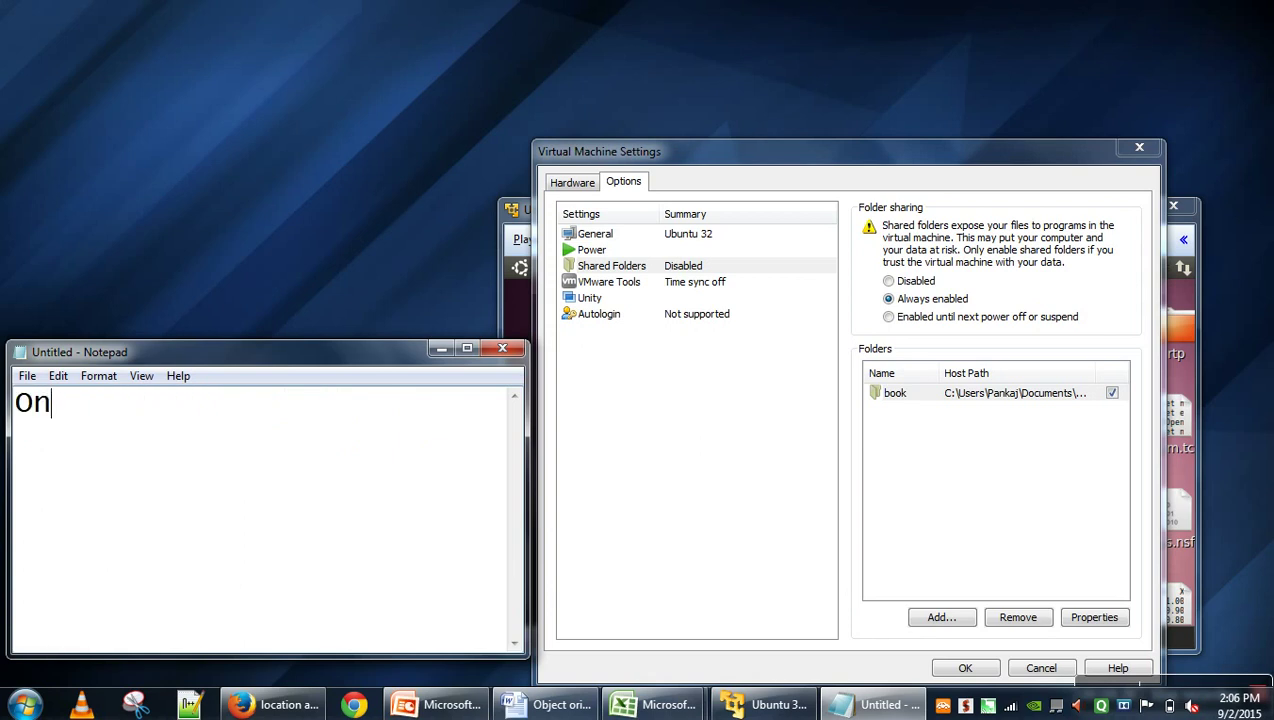
{"action": "type", "text": "ce s"}
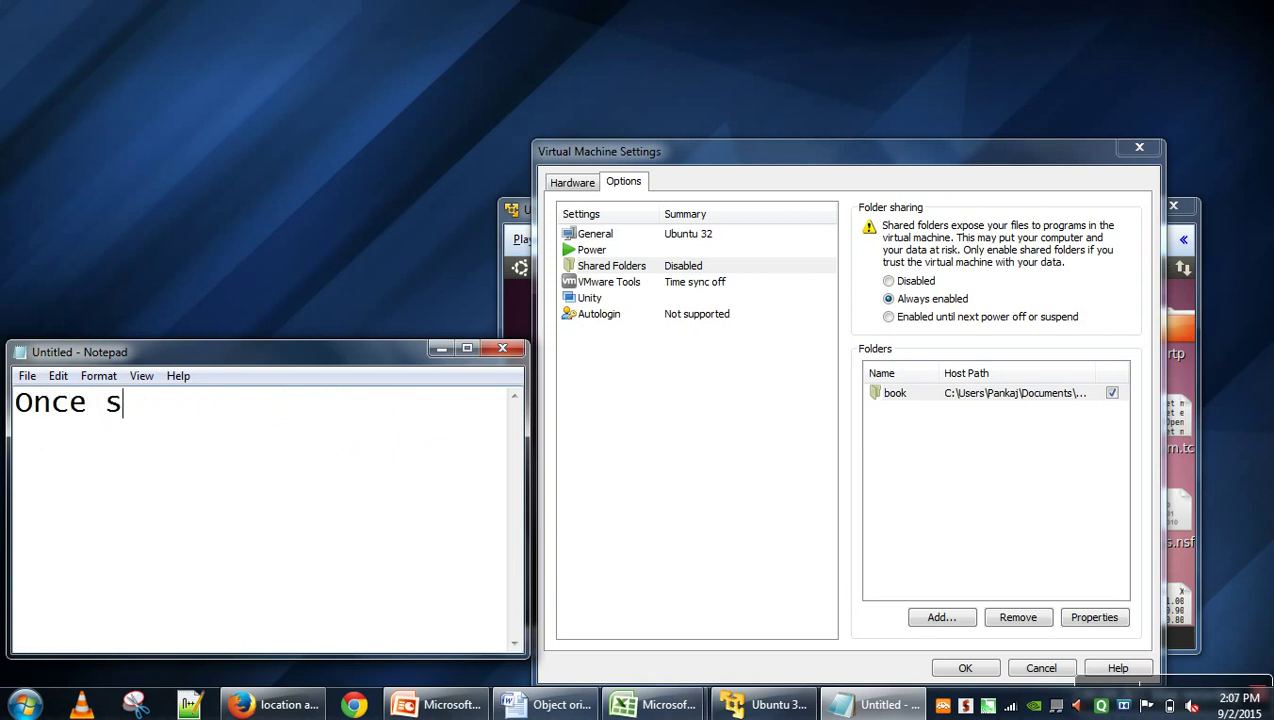
{"action": "type", "text": "haring is done "}
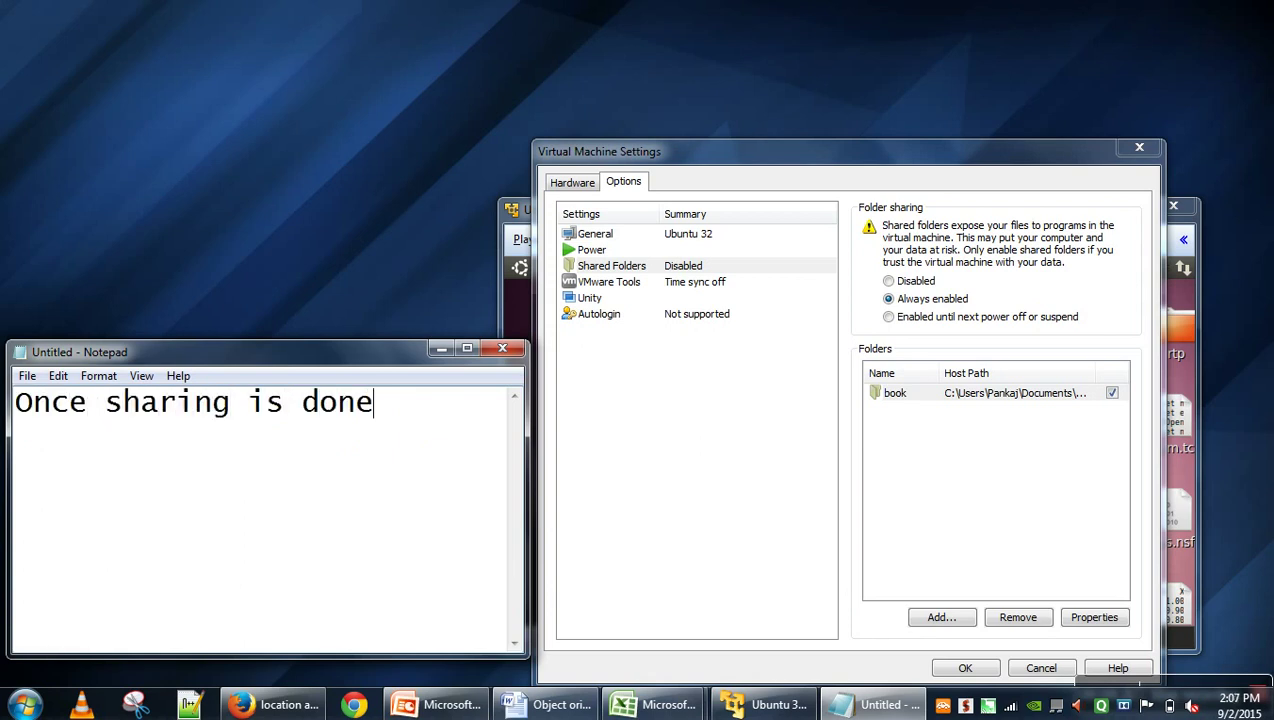
{"action": "type", "text": "now go"}
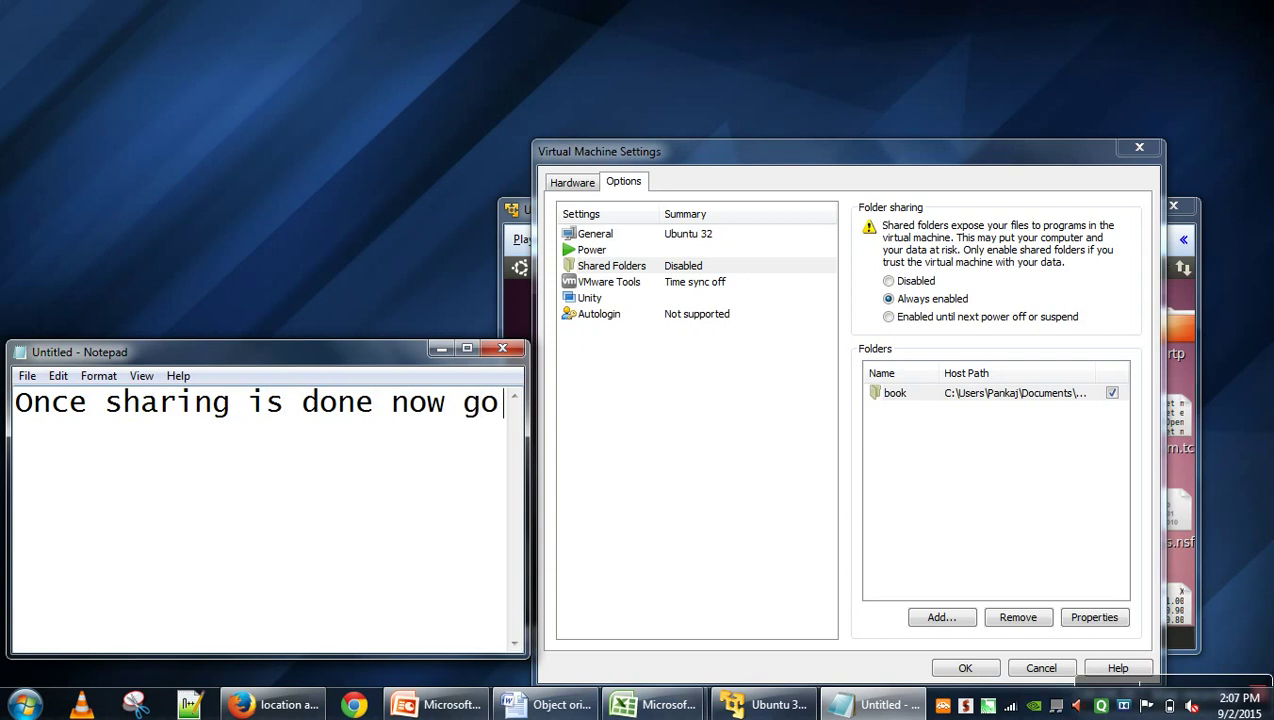
{"action": "type", "text": " to your "}
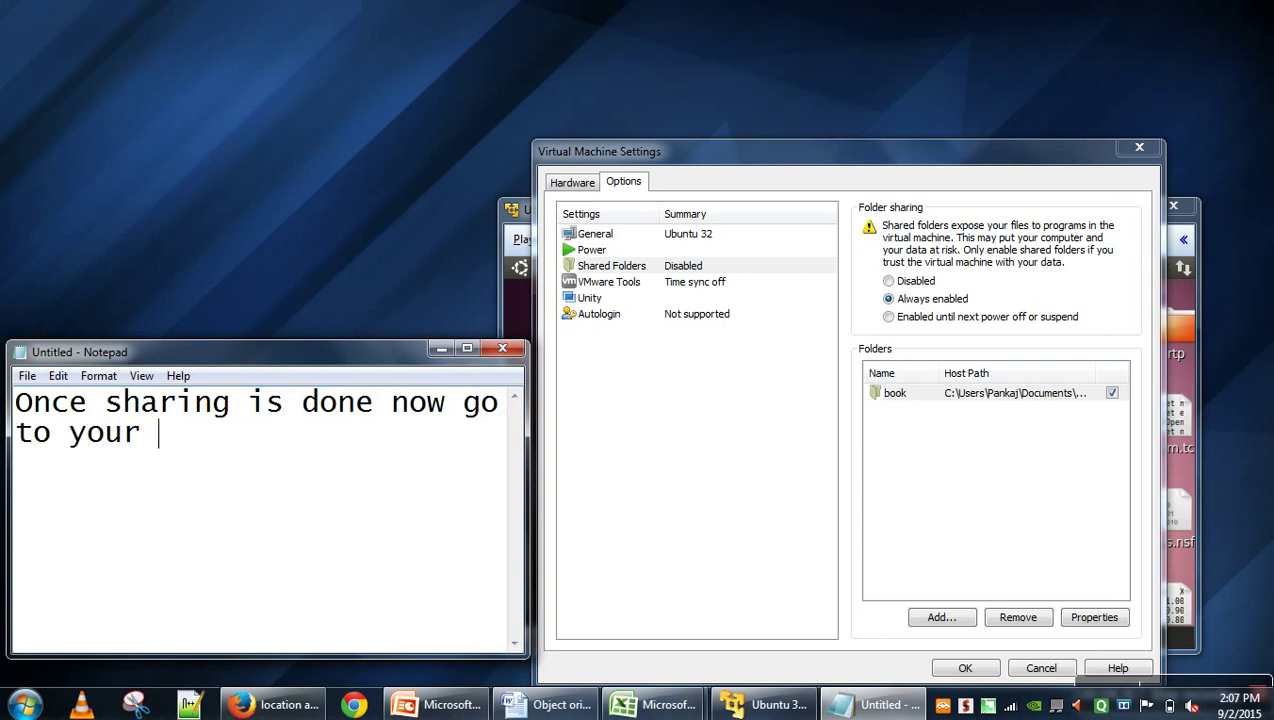
{"action": "type", "text": "virtual machine"}
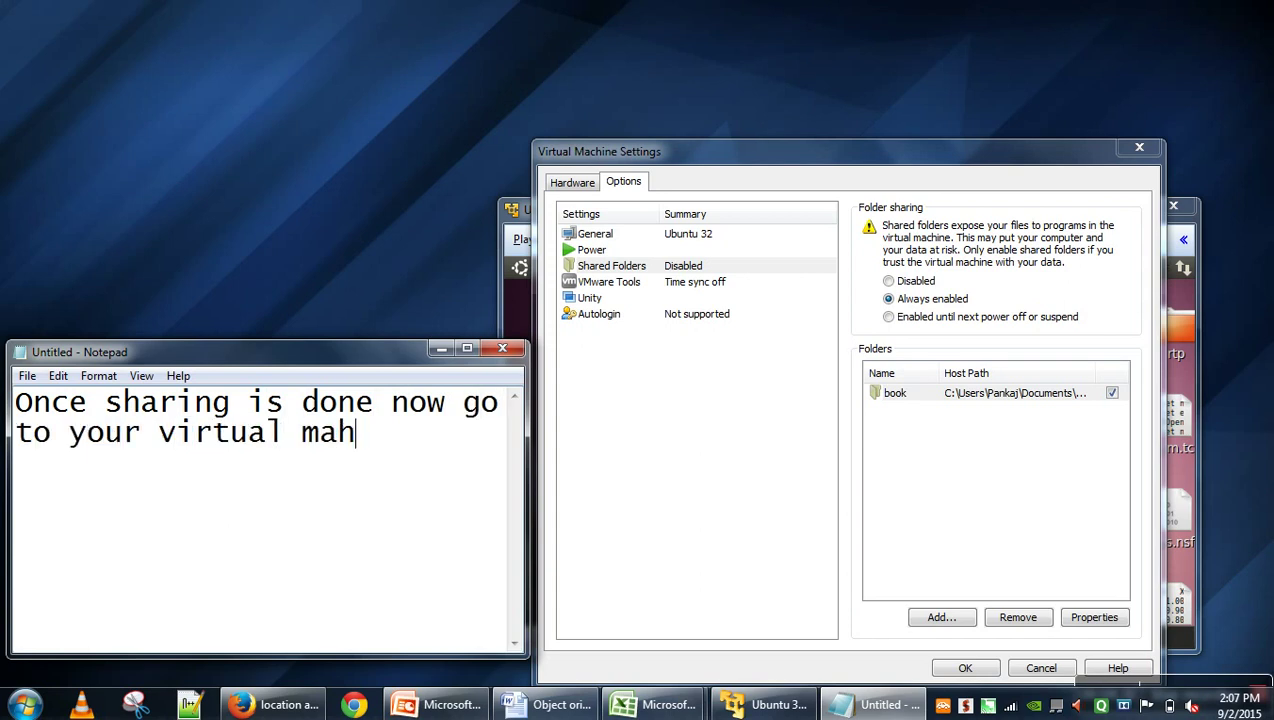
{"action": "type", "text": " os."}
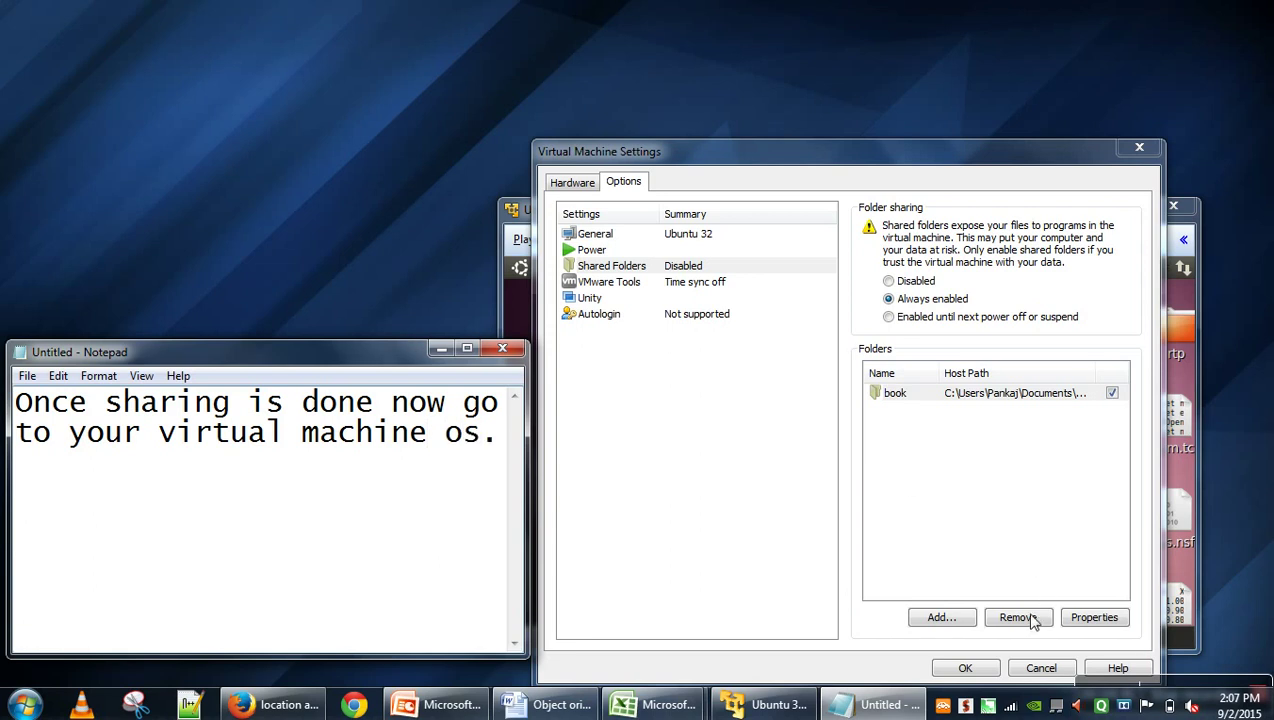
Step: Accept the virtual machine settings and move the Ubuntu 32 VMware Player window higher, clear of the note's text
{"action": "left_click", "coordinate": [1002, 681]}
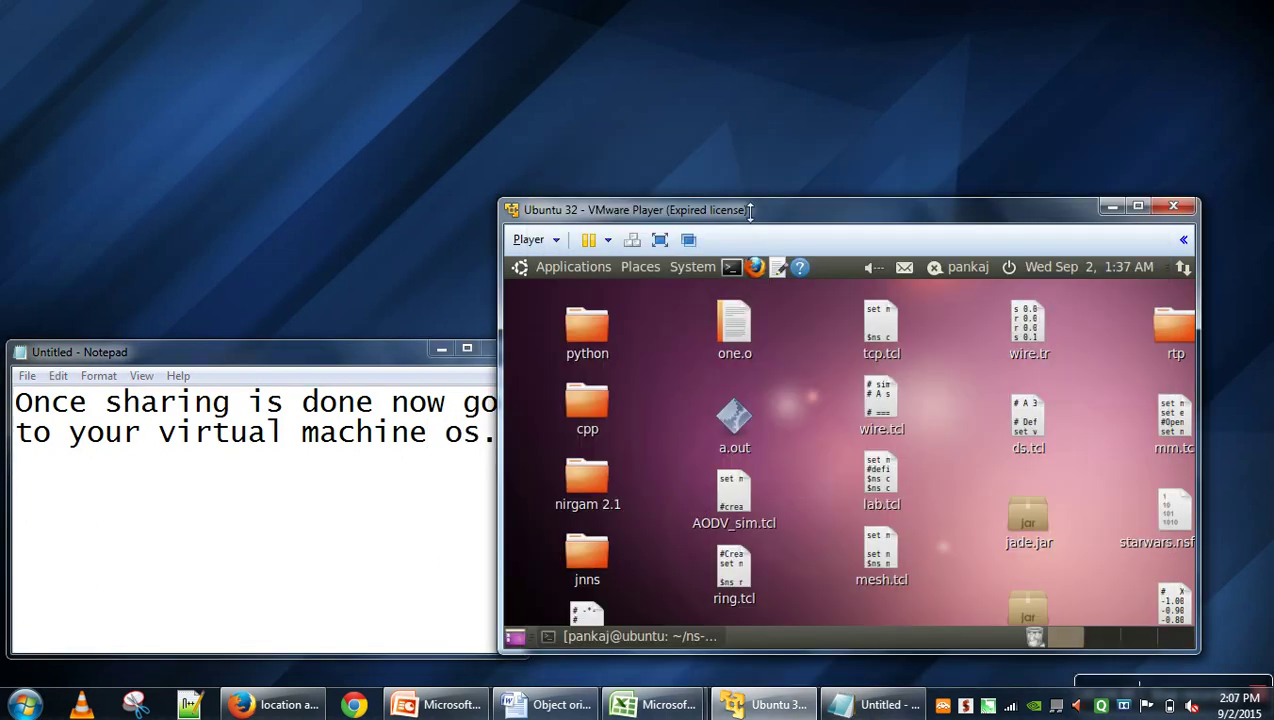
{"action": "left_click_drag", "start_coordinate": [751, 210], "coordinate": [774, 55]}
Step: Replace the note's text with "In linux all shared folder will appear in mnt directory."
{"action": "left_click", "coordinate": [505, 440]}
{"action": "left_click_drag", "start_coordinate": [500, 435], "coordinate": [25, 385]}
{"action": "type", "text": "In li"}
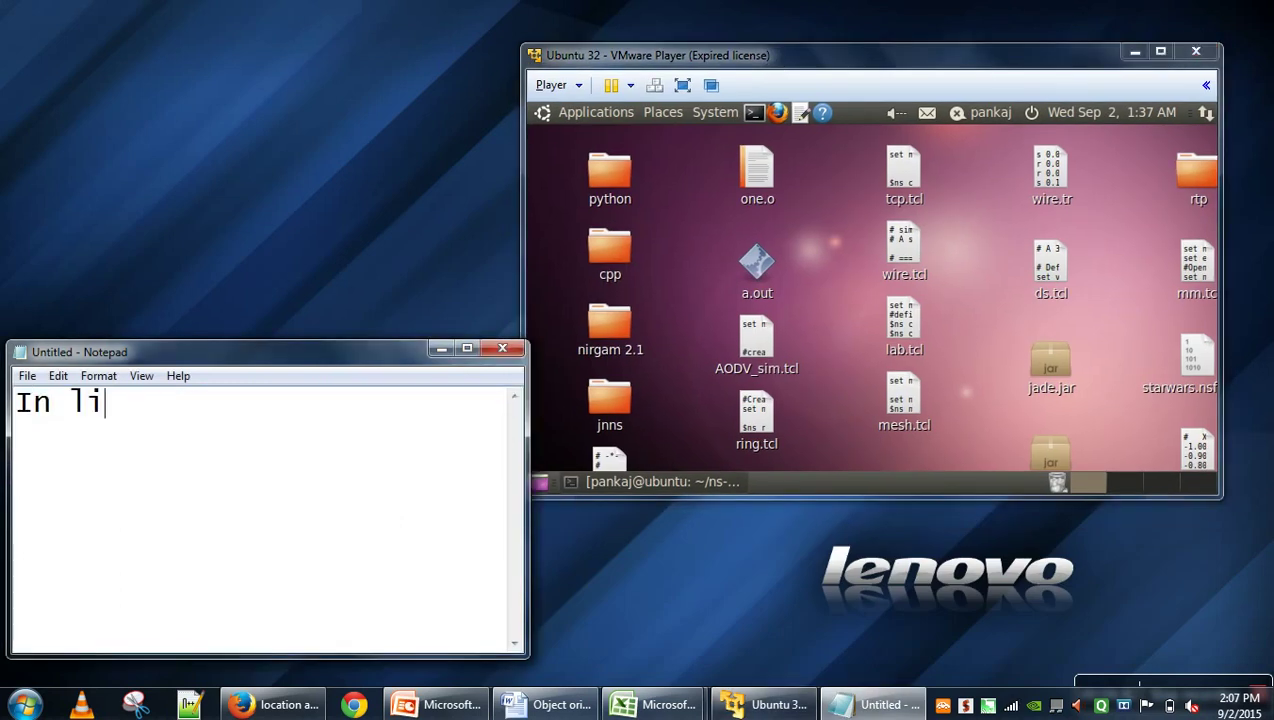
{"action": "type", "text": "nux all "}
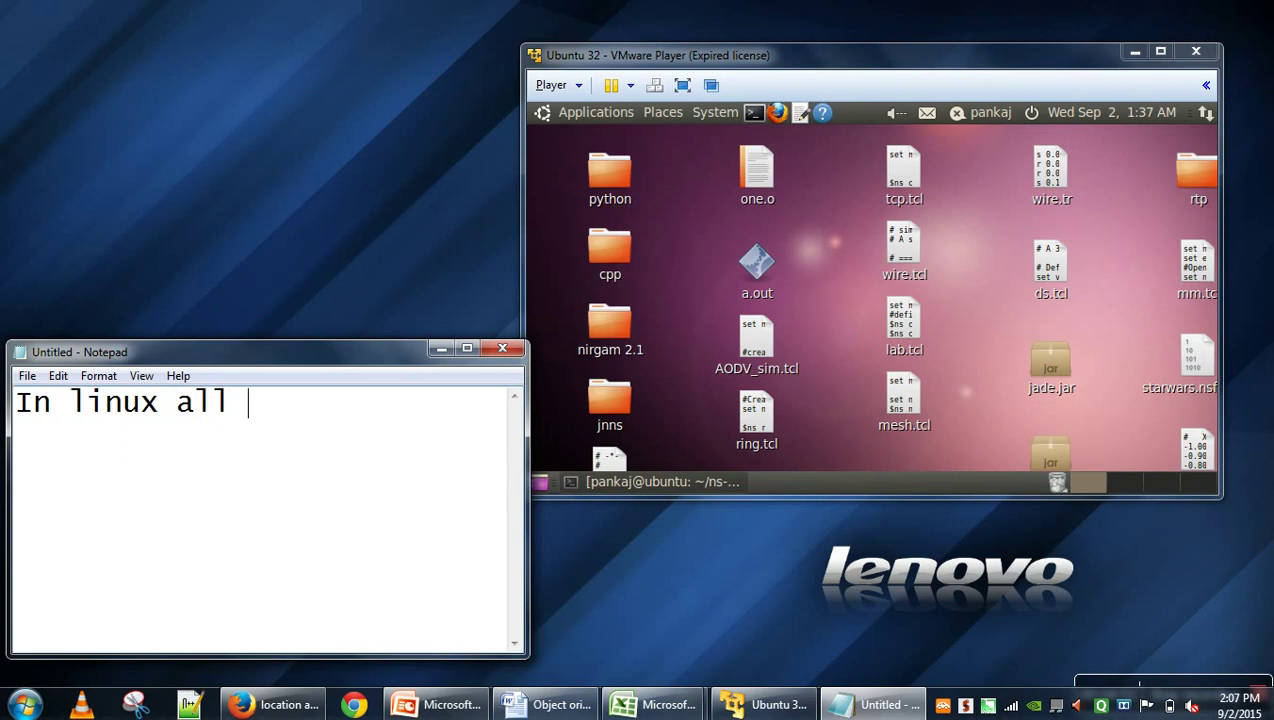
{"action": "type", "text": "shared fo"}
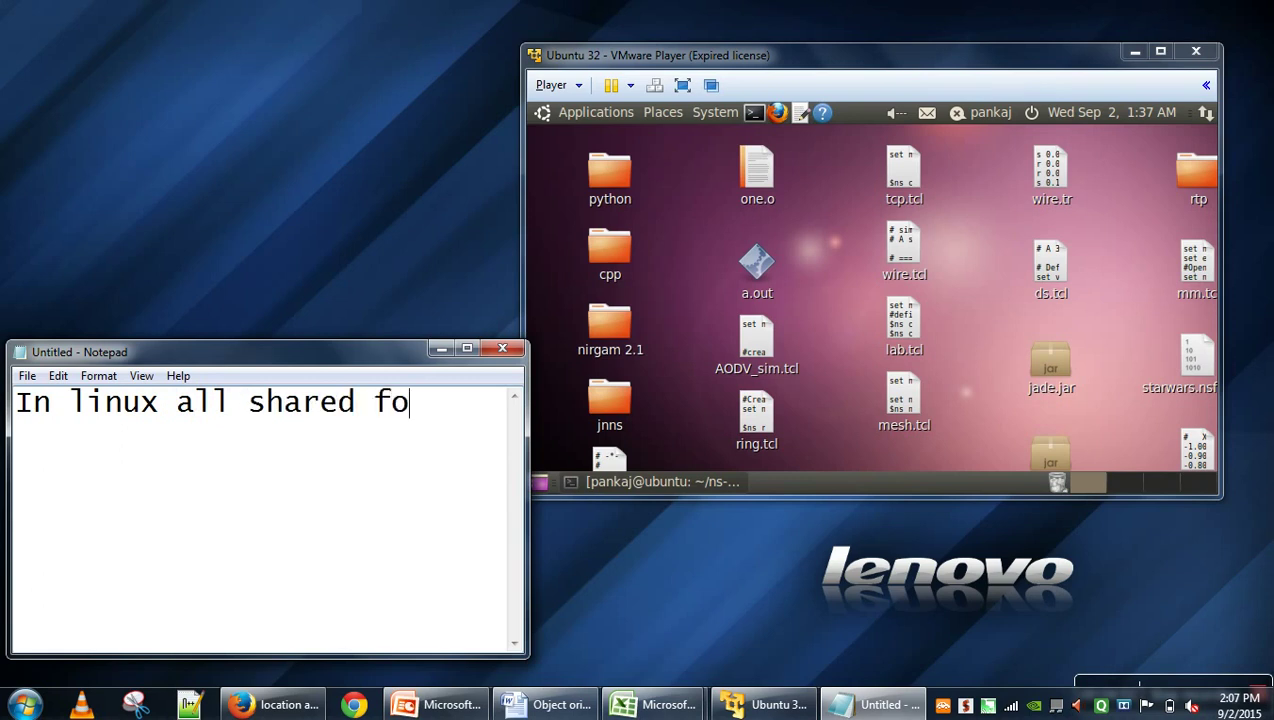
{"action": "type", "text": "lder will ap"}
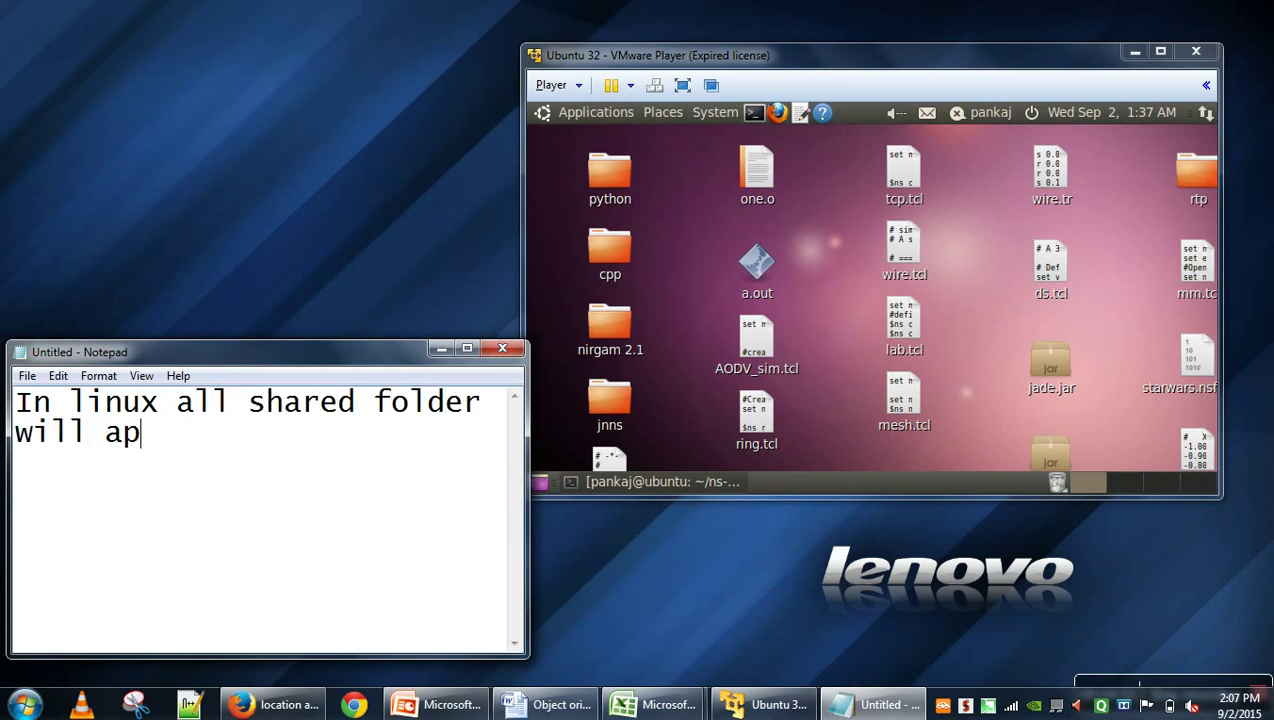
{"action": "type", "text": "pear in mn"}
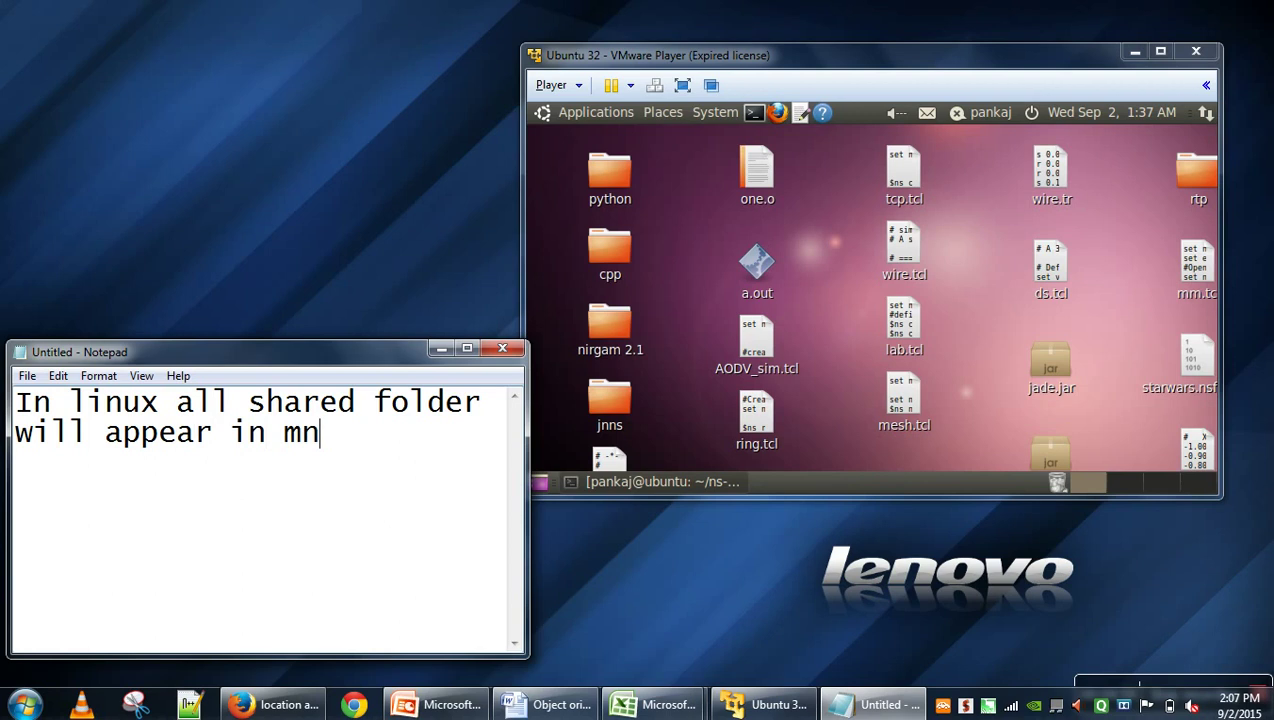
{"action": "type", "text": "t directory."}
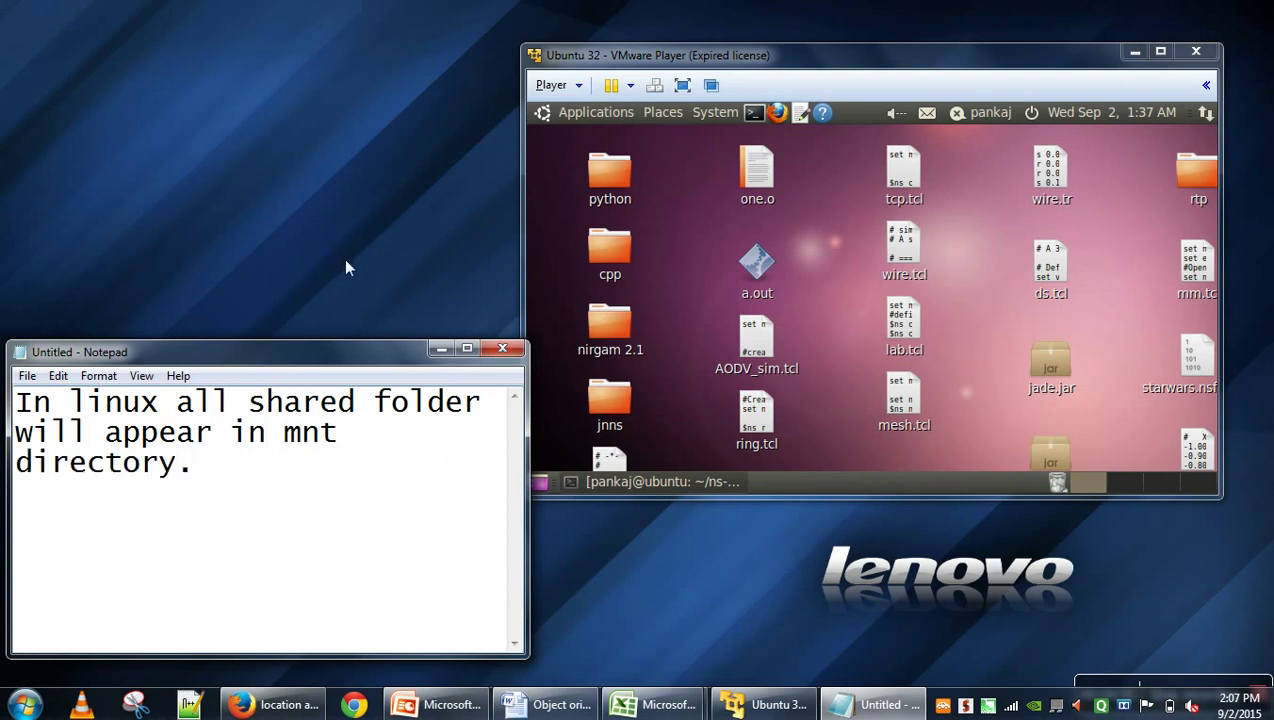
Step: Switch to the Ubuntu guest, open the Computer location and browse to the File System root
{"action": "left_click", "coordinate": [610, 117]}
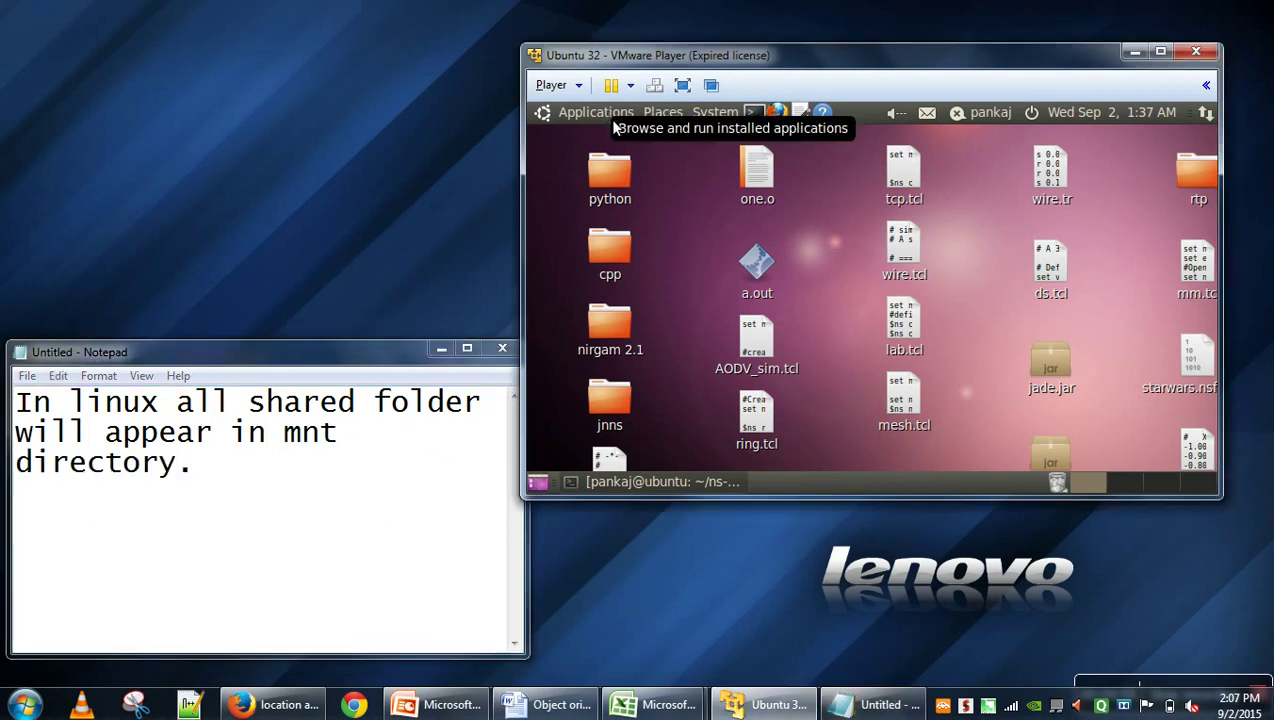
{"action": "left_click", "coordinate": [610, 118]}
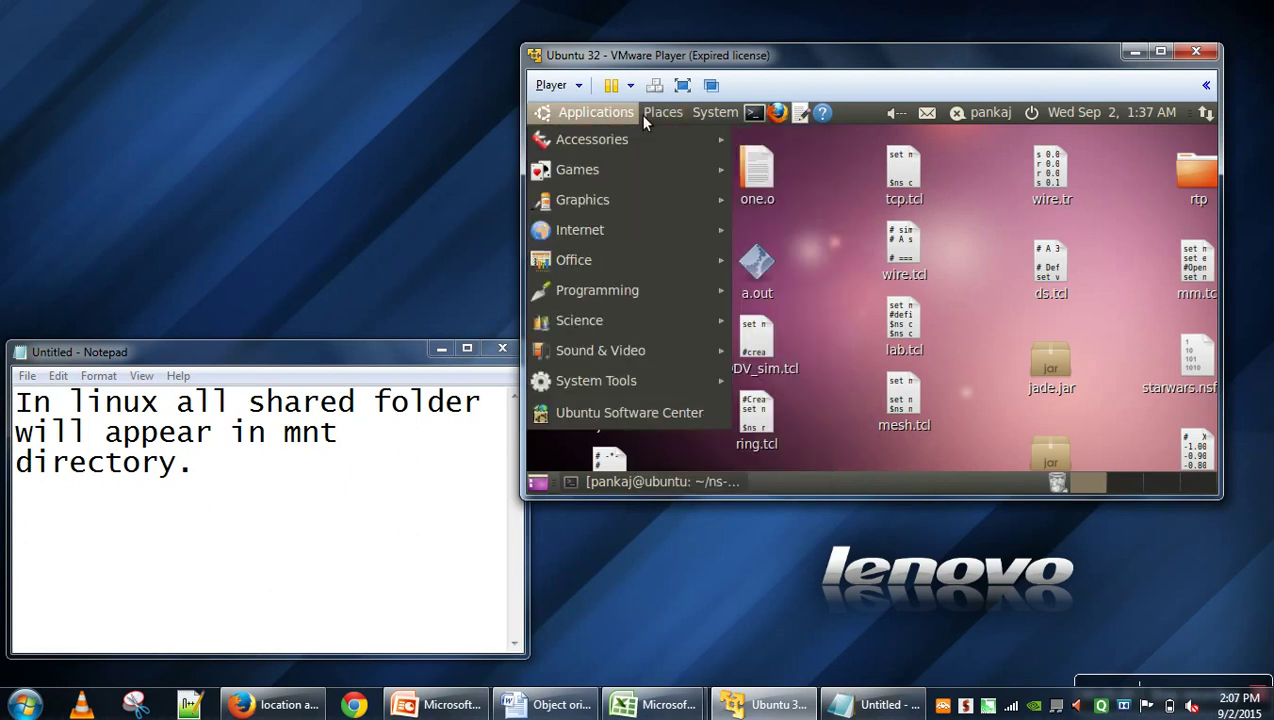
{"action": "mouse_move", "coordinate": [660, 126]}
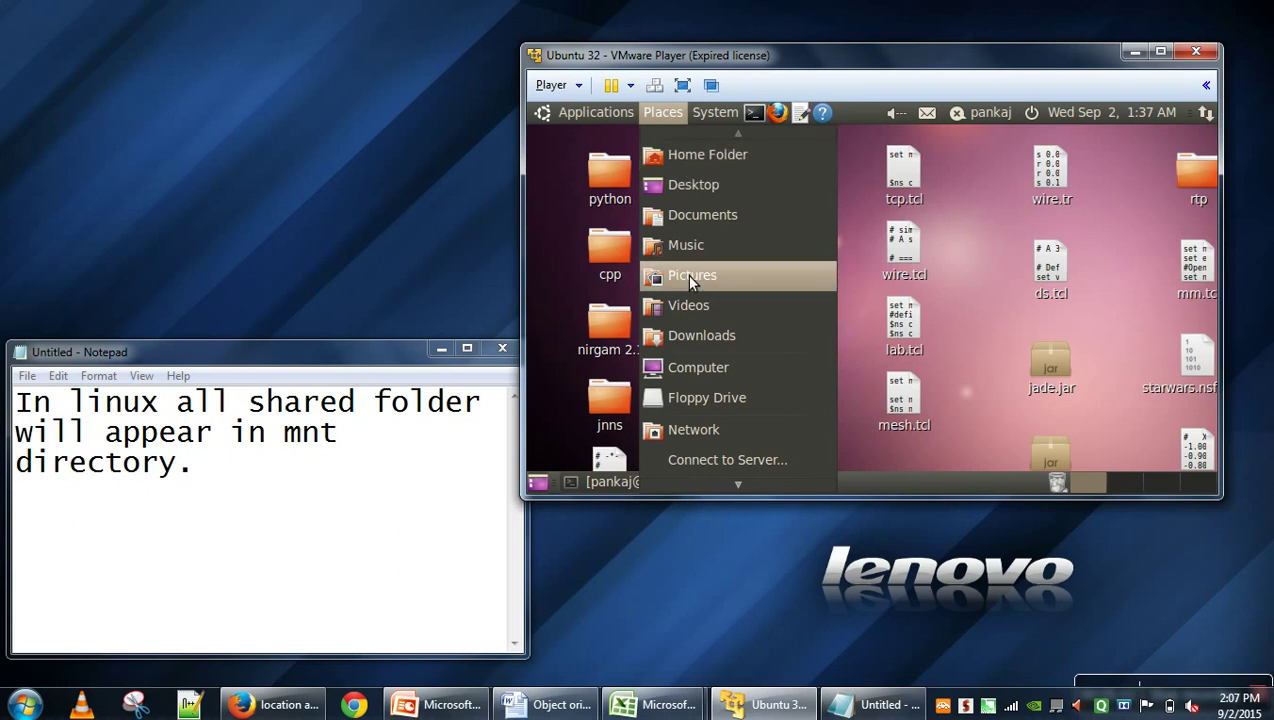
{"action": "left_click", "coordinate": [683, 370]}
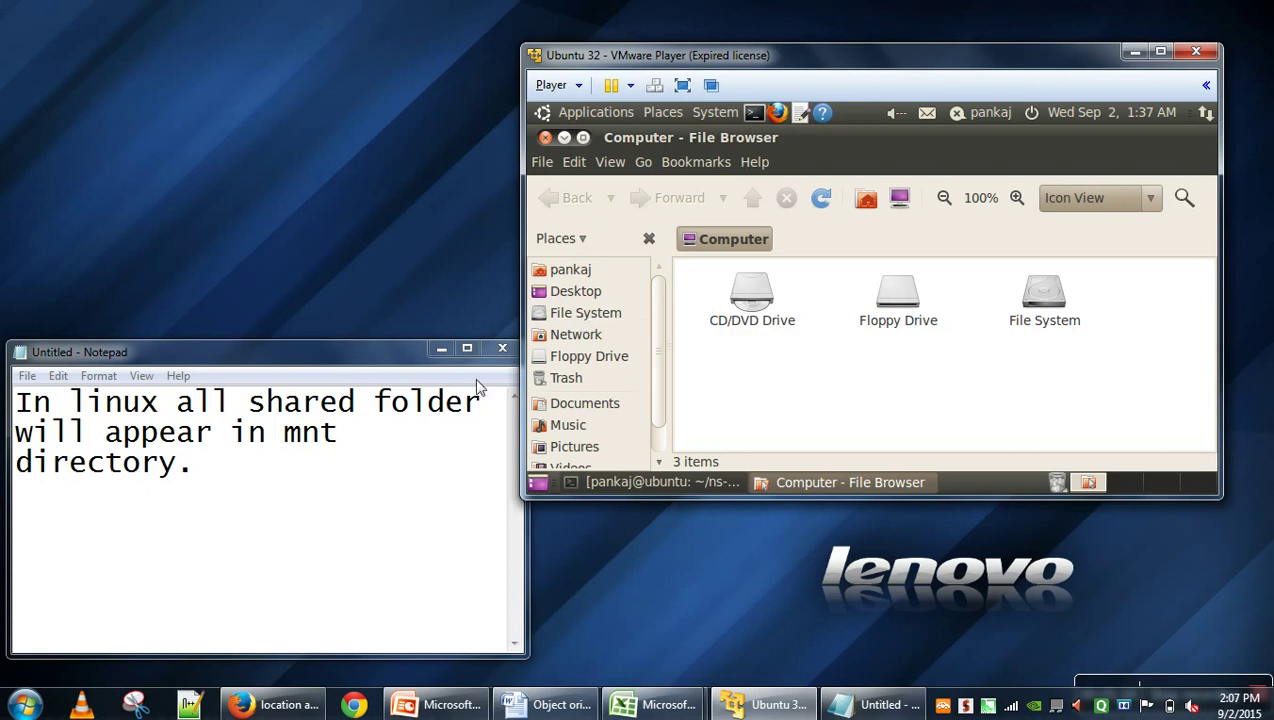
{"action": "left_click", "coordinate": [590, 314]}
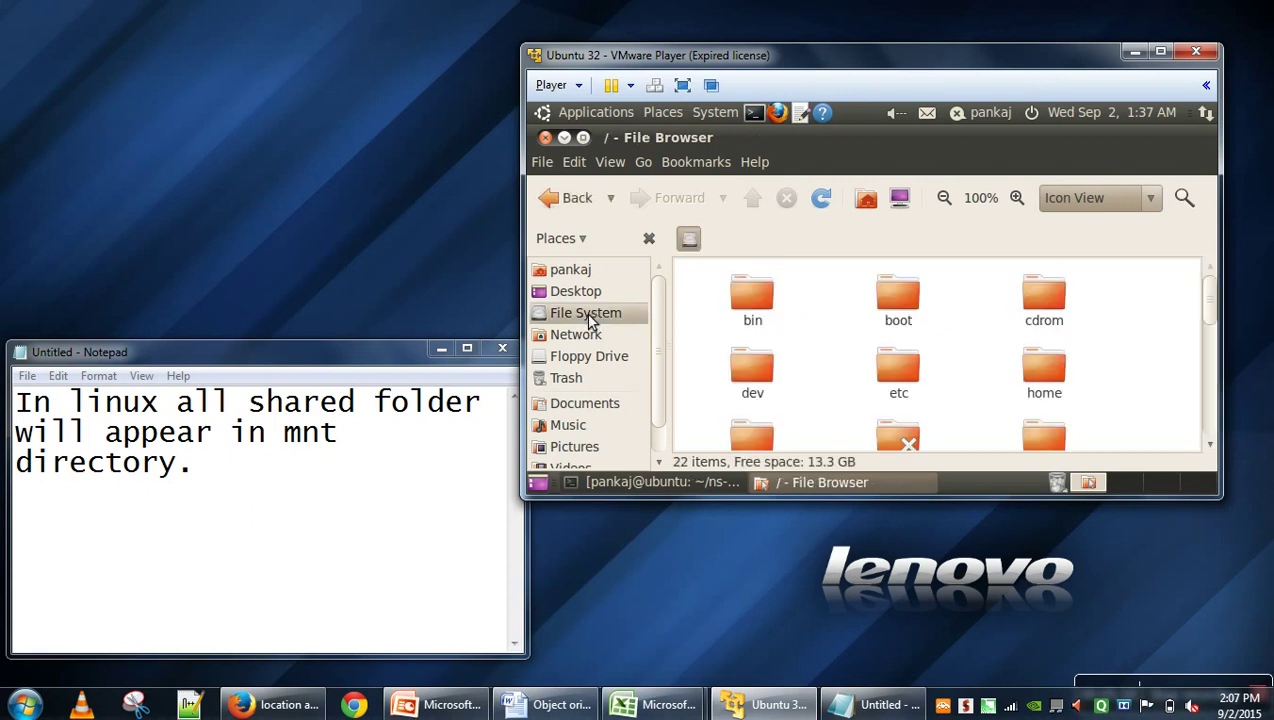
Step: Replace the note's text with "Open file system directory which will show you mnt directory."
{"action": "left_click", "coordinate": [236, 464]}
{"action": "left_click_drag", "start_coordinate": [236, 464], "coordinate": [15, 398]}
{"action": "type", "text": "O"}
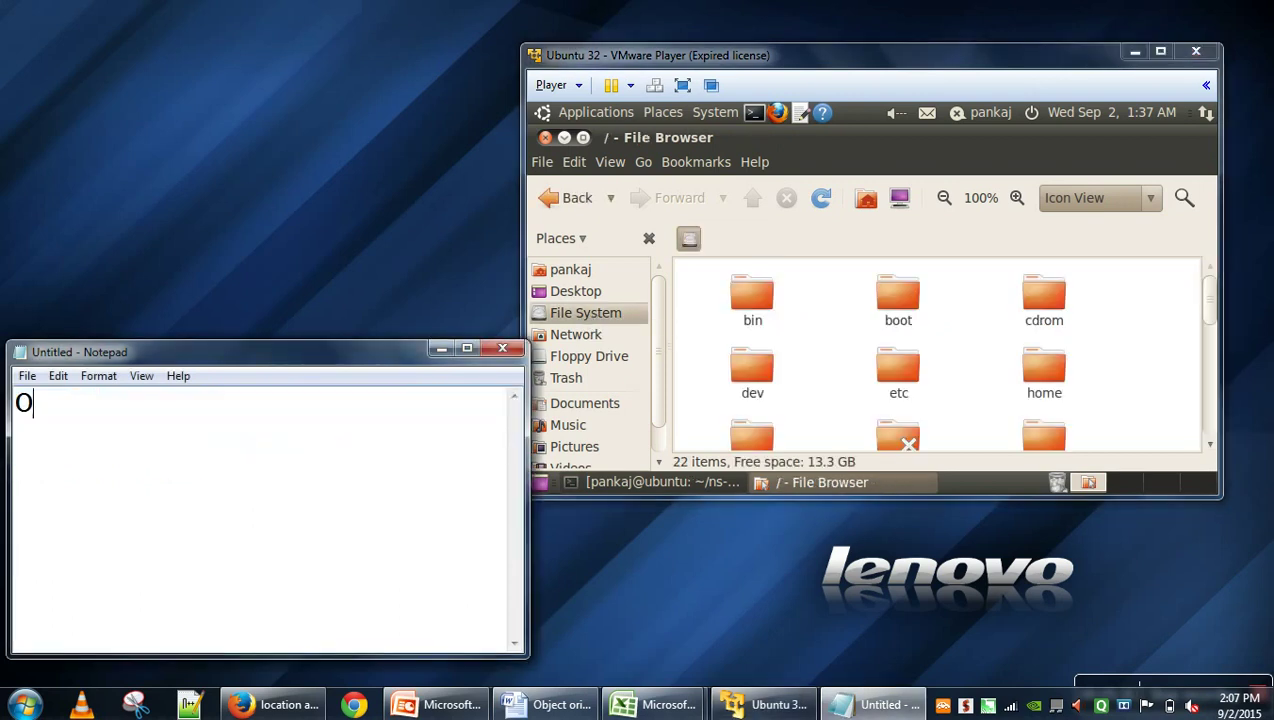
{"action": "type", "text": "pen file system directory which"}
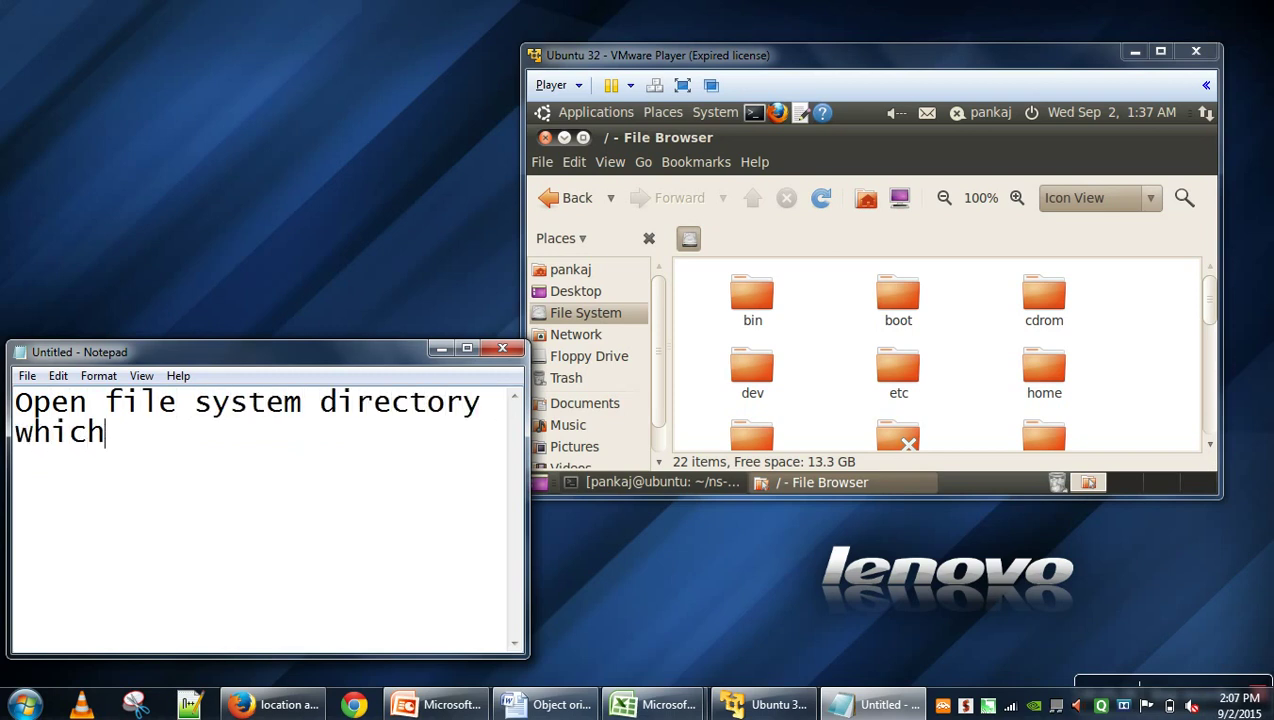
{"action": "type", "text": " will show "}
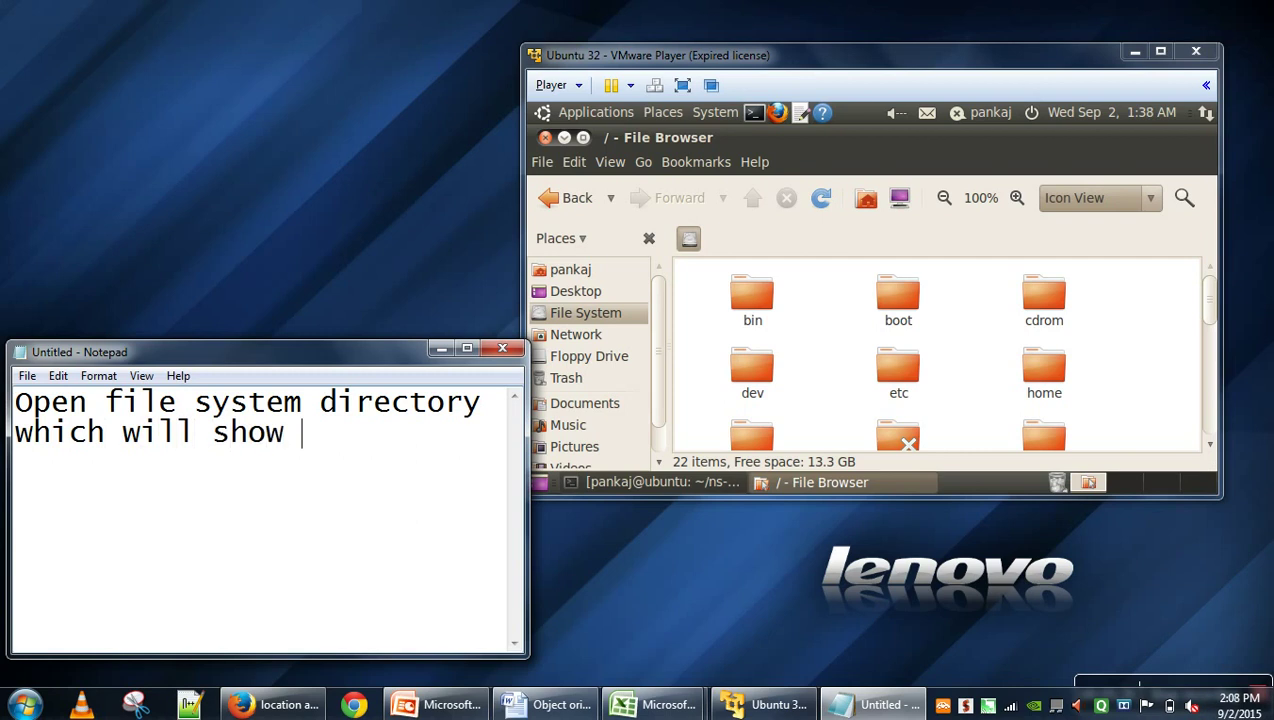
{"action": "type", "text": "you mnt dir"}
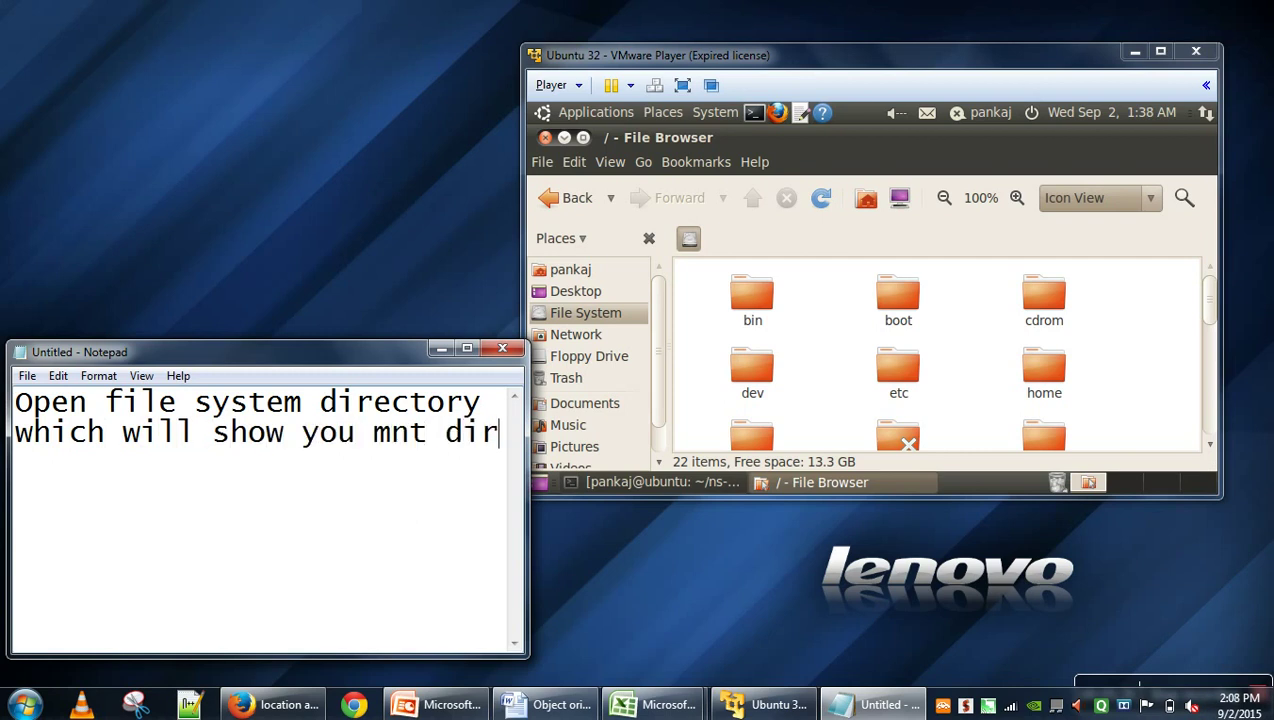
{"action": "type", "text": "ectory."}
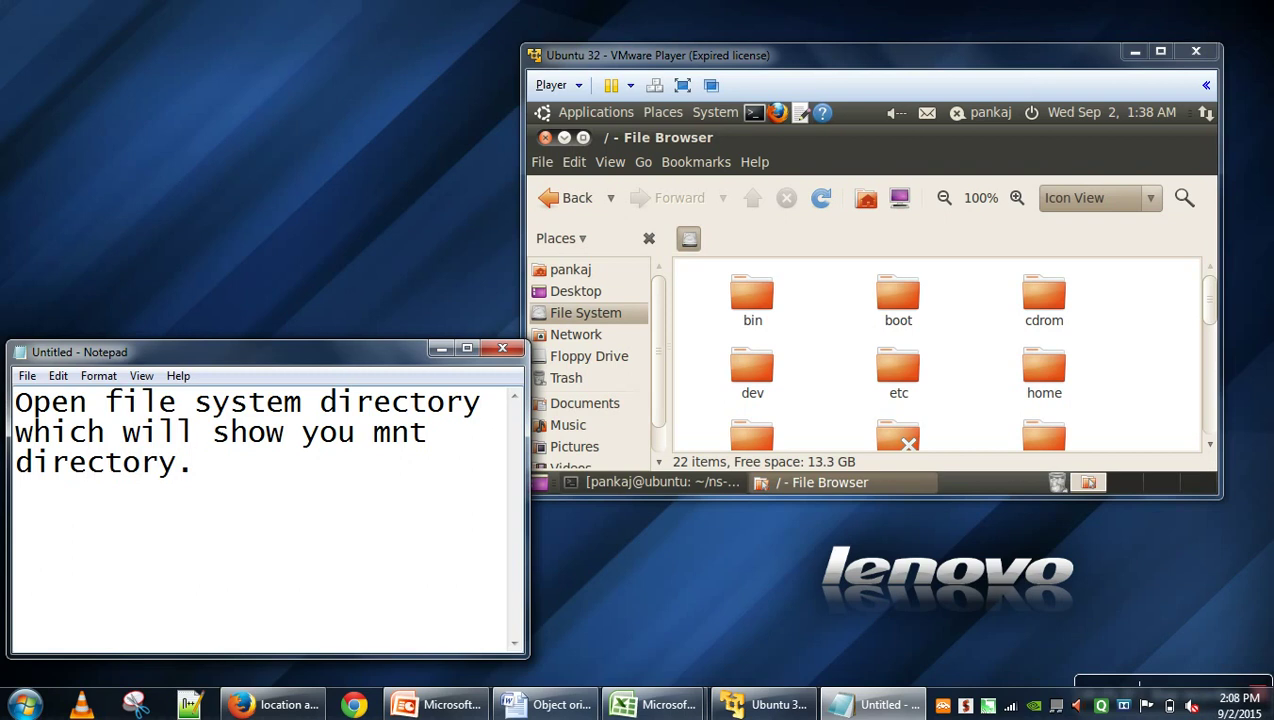
Step: Find the mnt folder in the Ubuntu guest's File System root and open it
{"action": "left_click", "coordinate": [896, 360]}
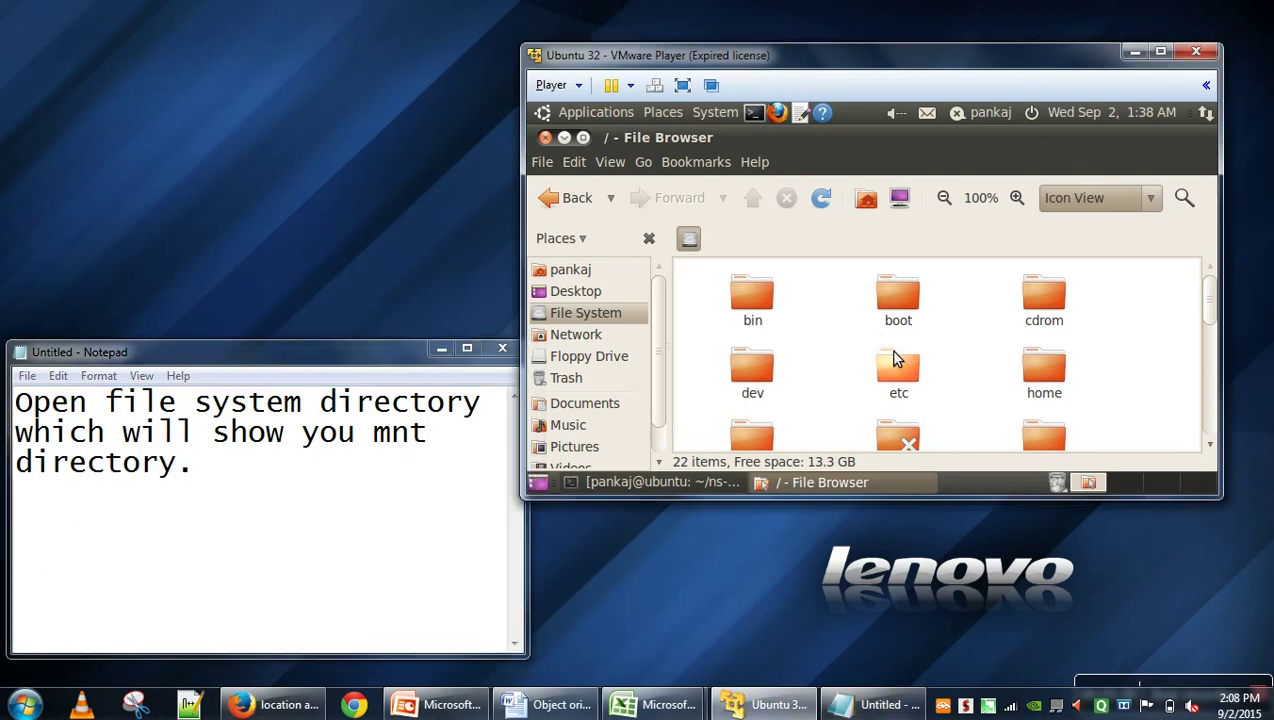
{"action": "type", "text": "m"}
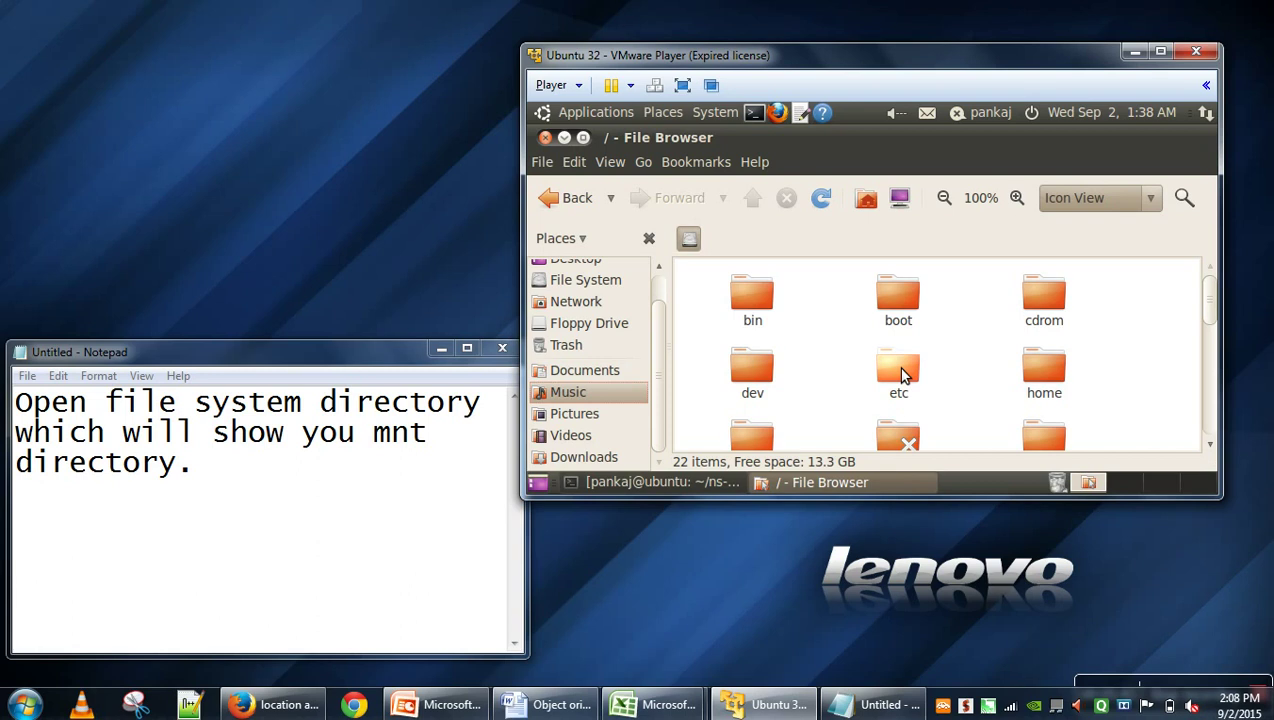
{"action": "left_click", "coordinate": [897, 400]}
{"action": "type", "text": "m"}
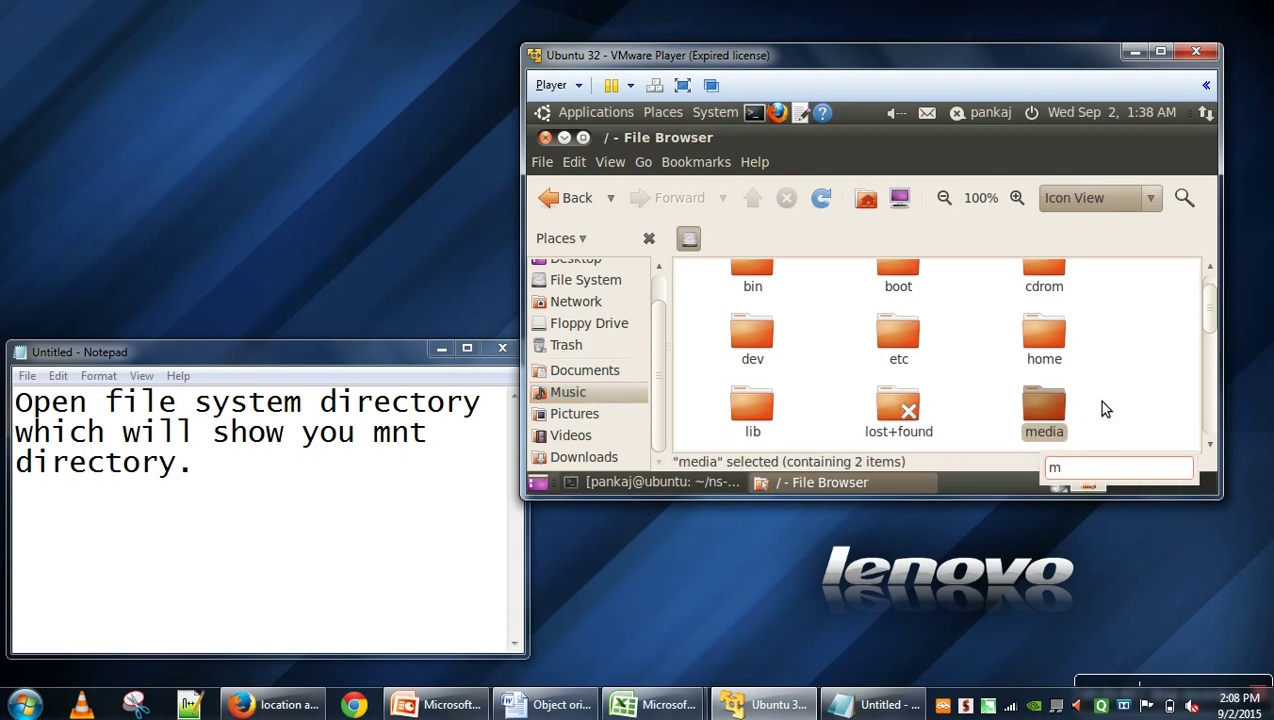
{"action": "left_click", "coordinate": [1211, 446]}
{"action": "left_click", "coordinate": [1211, 446]}
{"action": "left_click", "coordinate": [772, 392]}
{"action": "double_click", "coordinate": [772, 392]}
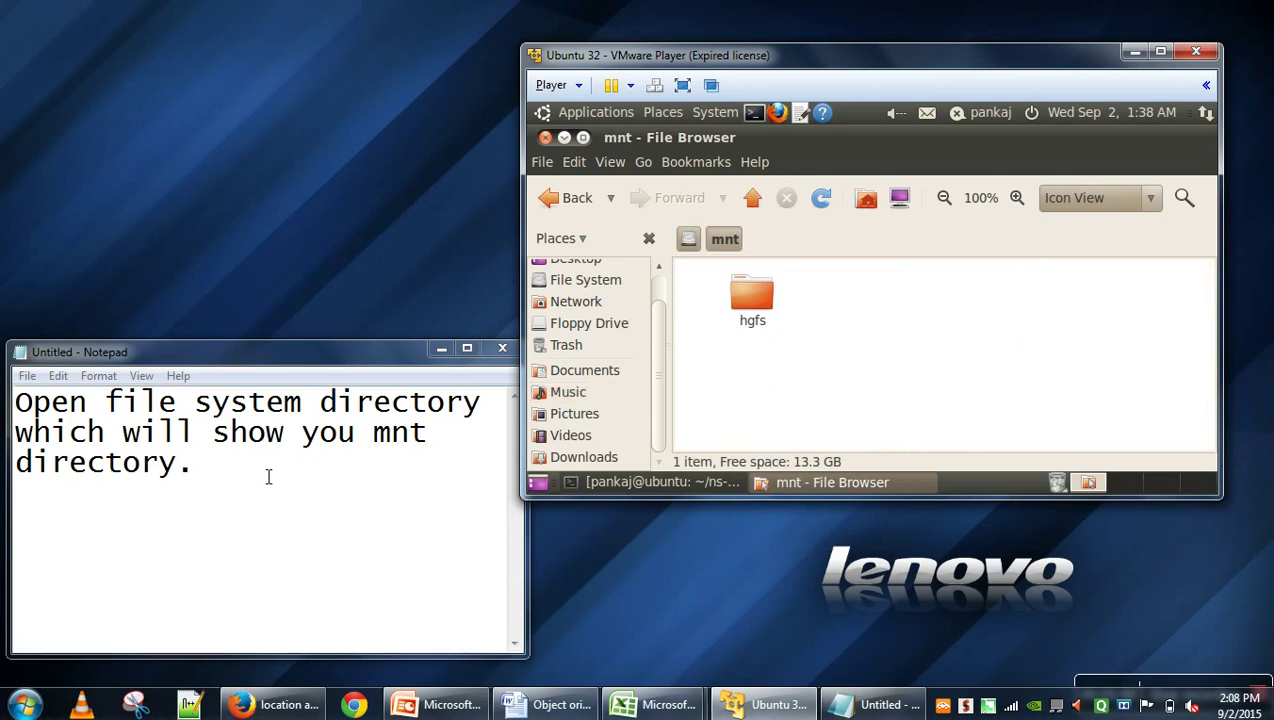
Step: Replace the note's text with "Open this folder with name hgfs" and open the hgfs folder in the Ubuntu guest
{"action": "left_click", "coordinate": [228, 465]}
{"action": "key", "text": "ctrl+a"}
{"action": "type", "text": "Open this "}
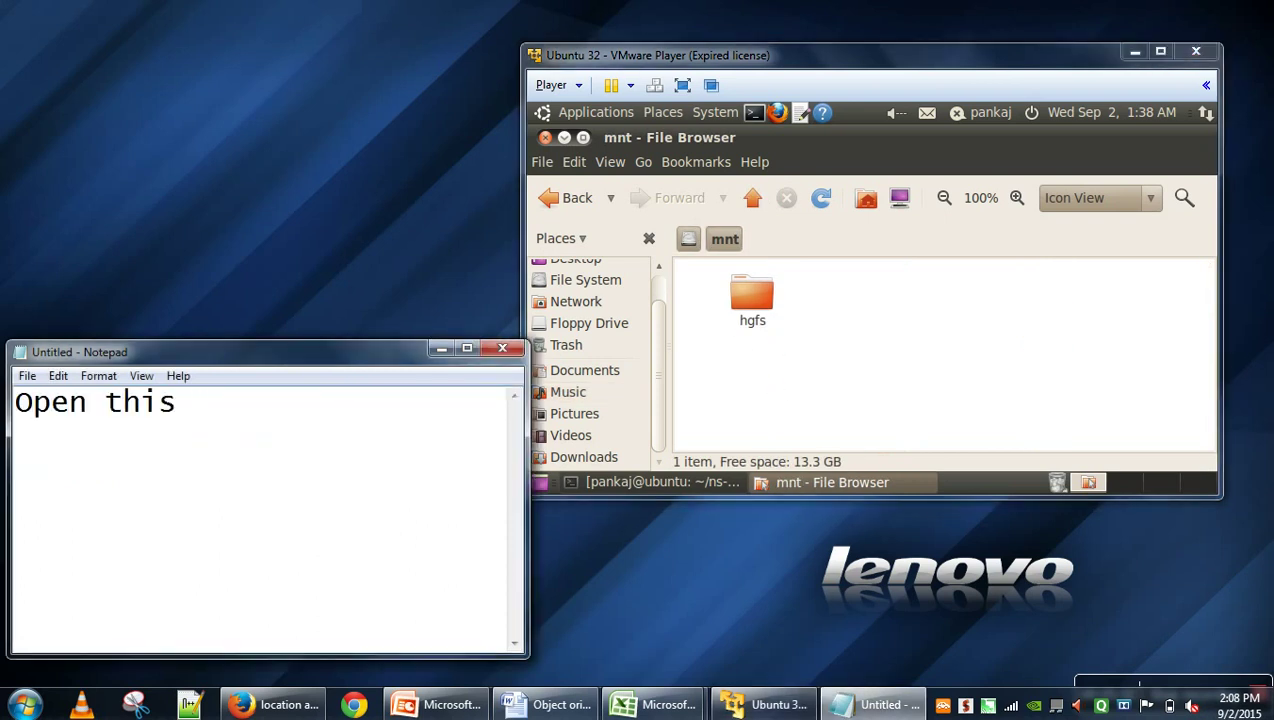
{"action": "type", "text": "folder with"}
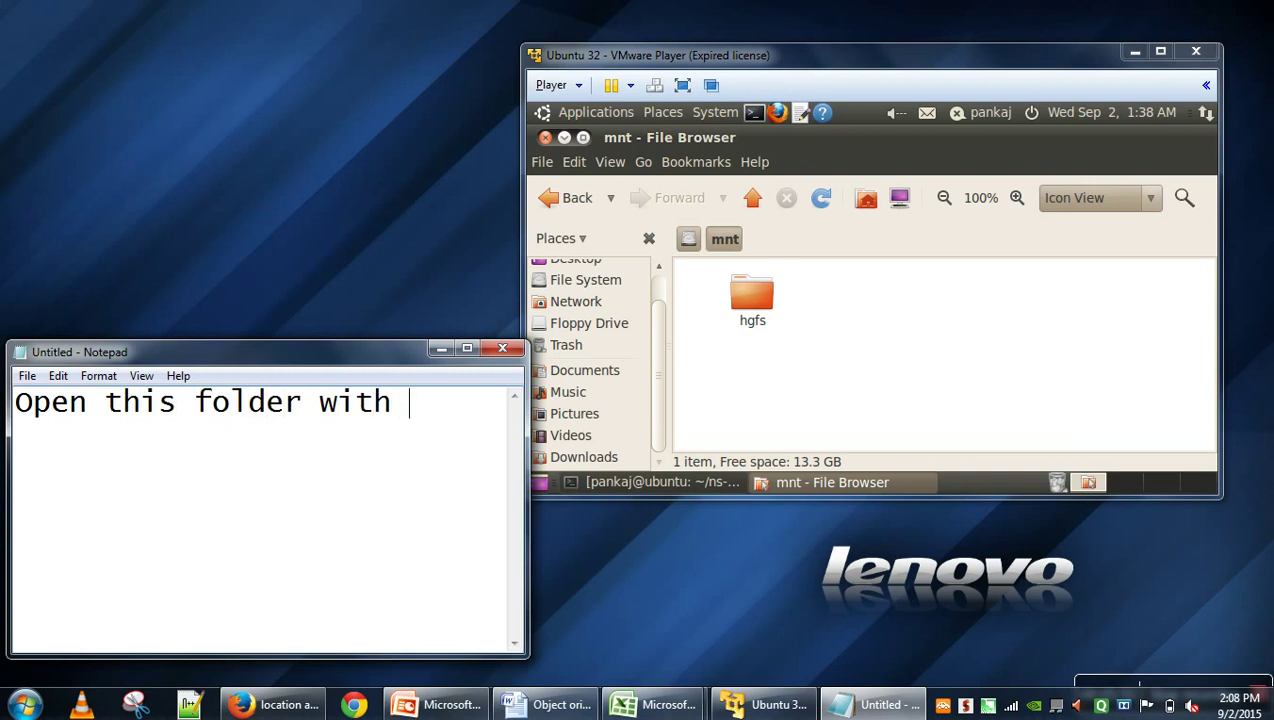
{"action": "type", "text": " name hg"}
{"action": "key", "text": "BackSpace"}
{"action": "type", "text": "hgfs"}
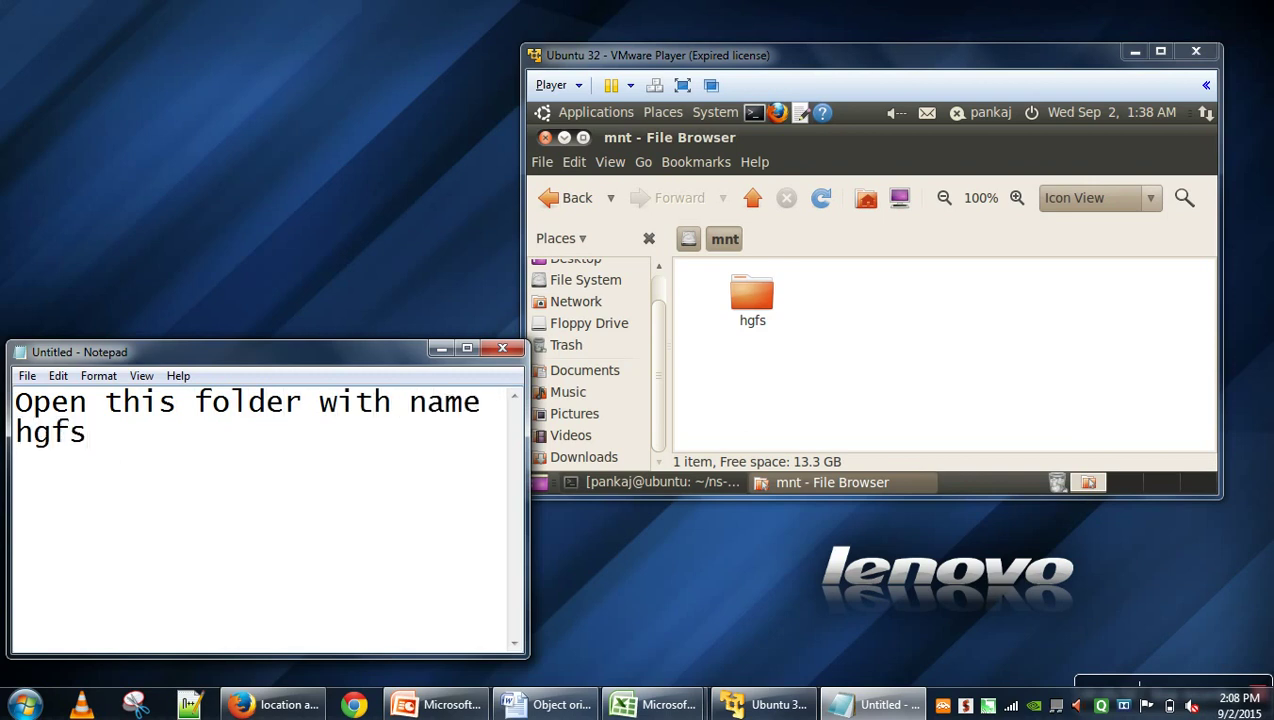
{"action": "left_click", "coordinate": [760, 321]}
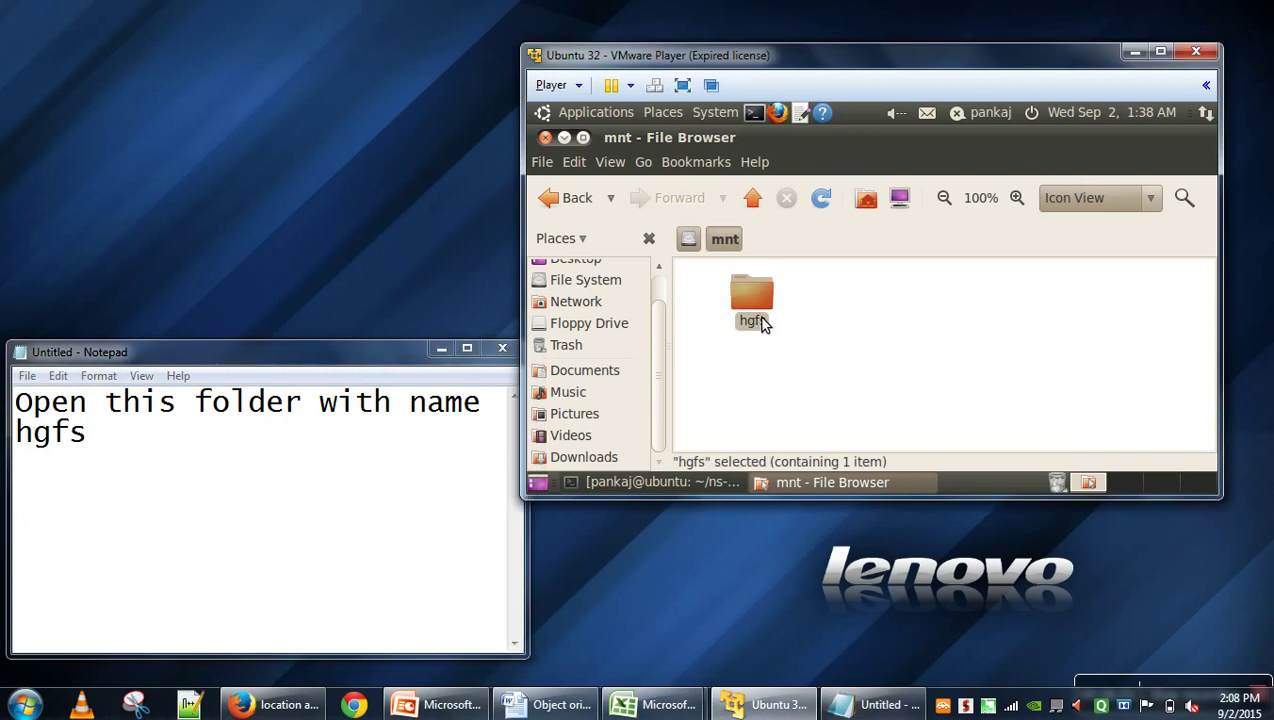
{"action": "double_click", "coordinate": [760, 321]}
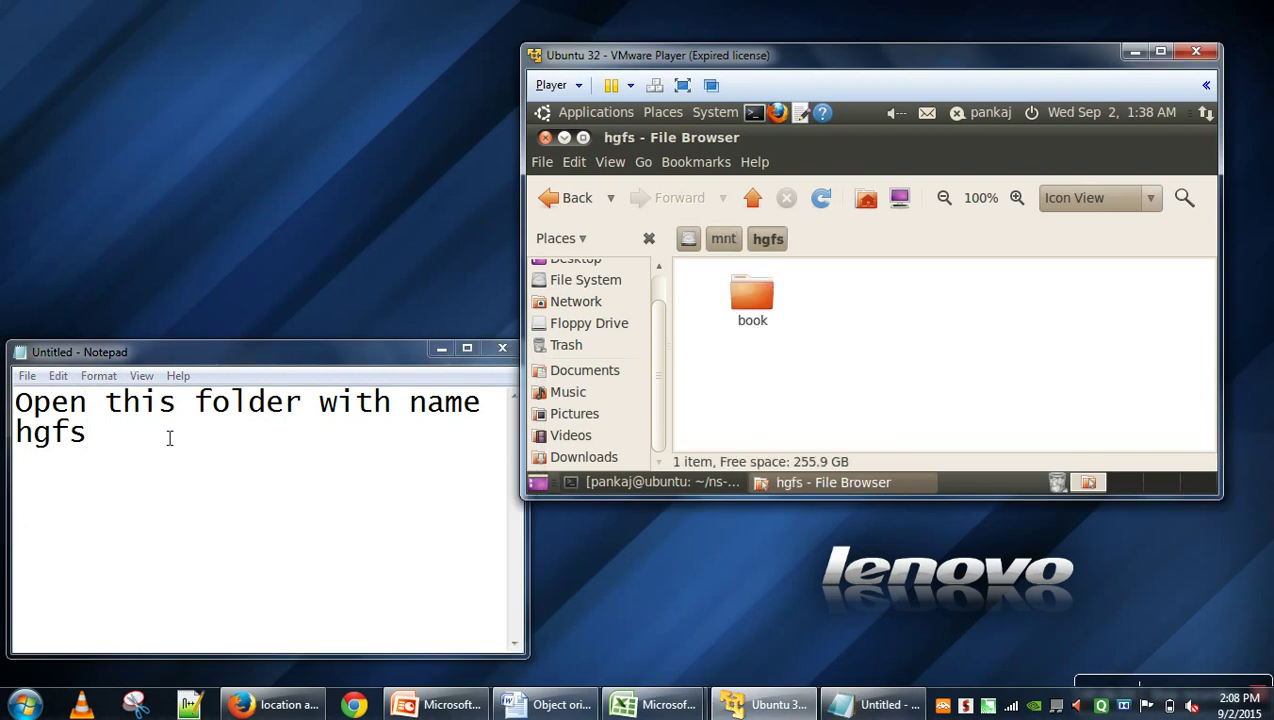
Step: Replace the note's text with "Here is our shared folders." and open the book folder in the Ubuntu guest
{"action": "left_click_drag", "start_coordinate": [142, 441], "coordinate": [18, 403]}
{"action": "type", "text": "H"}
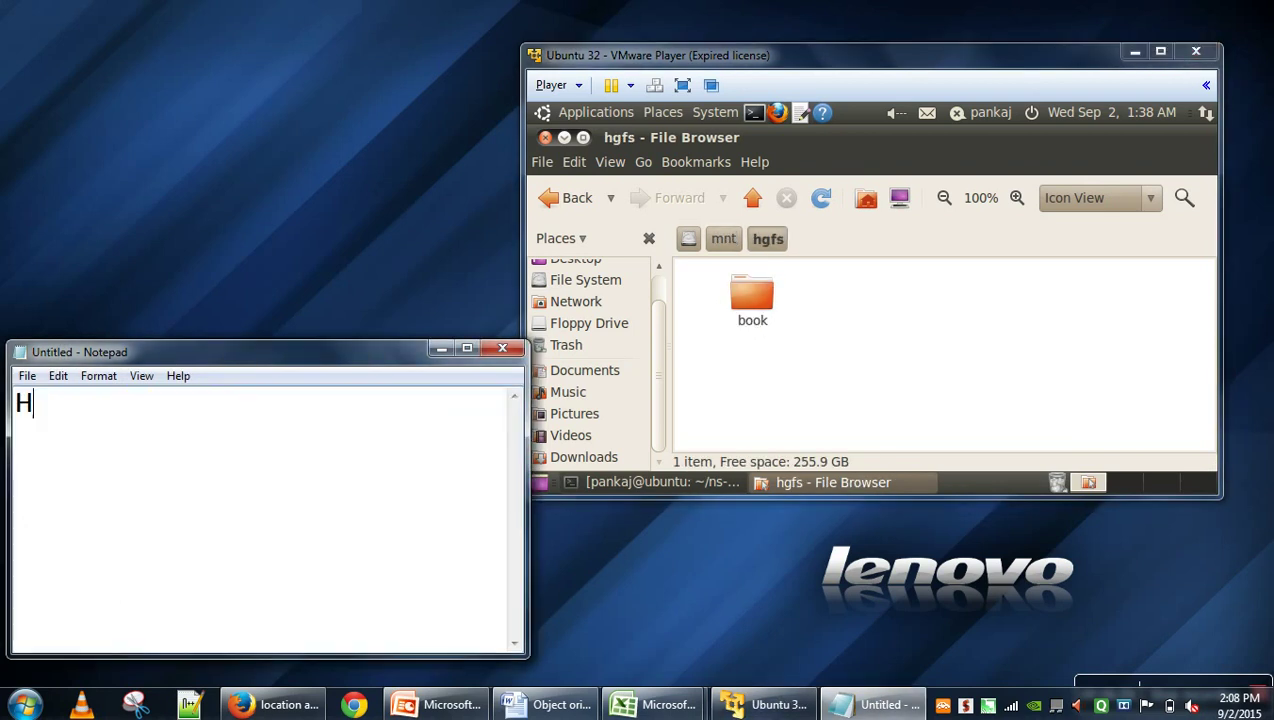
{"action": "type", "text": "ere is our sha"}
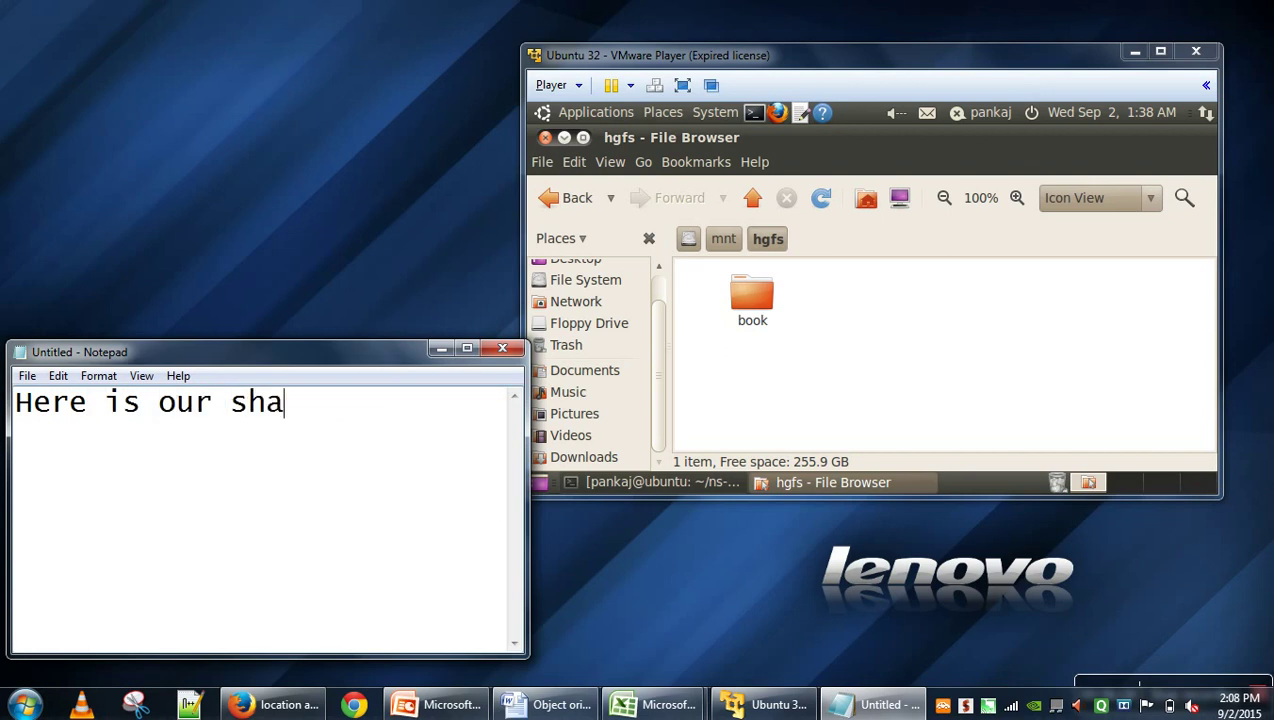
{"action": "type", "text": "red folders"}
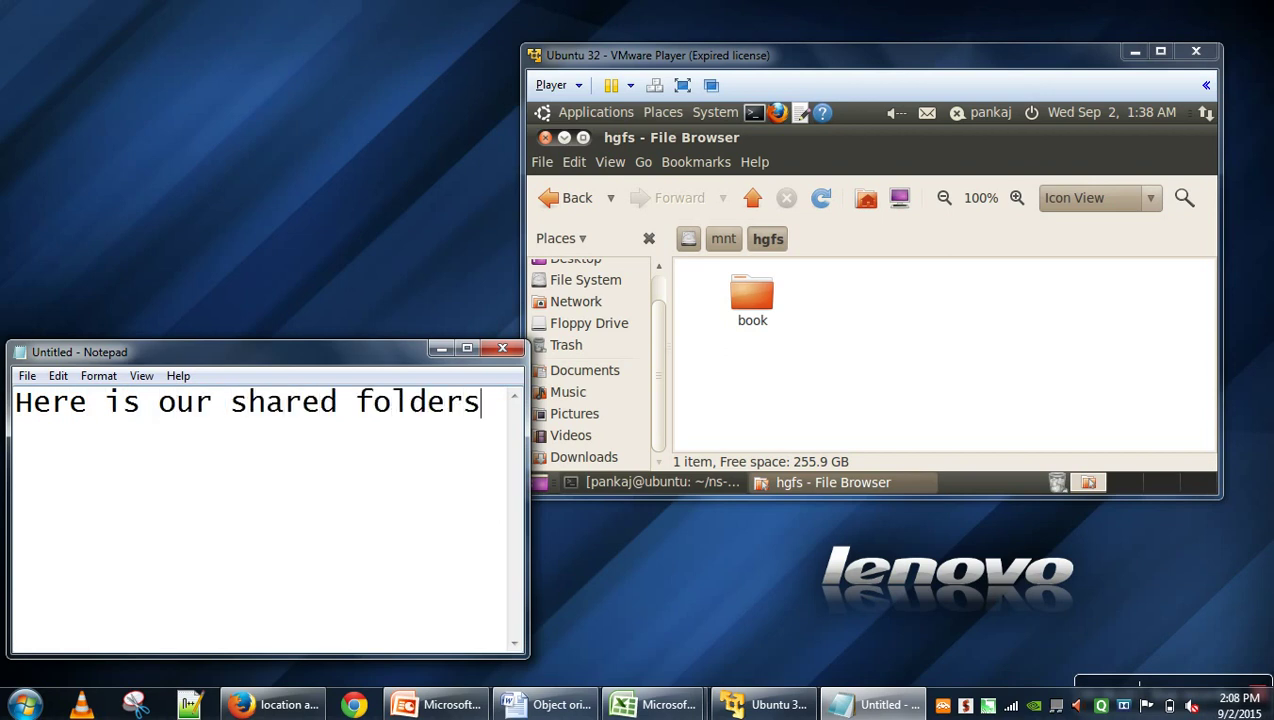
{"action": "type", "text": "."}
{"action": "left_click", "coordinate": [754, 303]}
{"action": "double_click", "coordinate": [754, 303]}
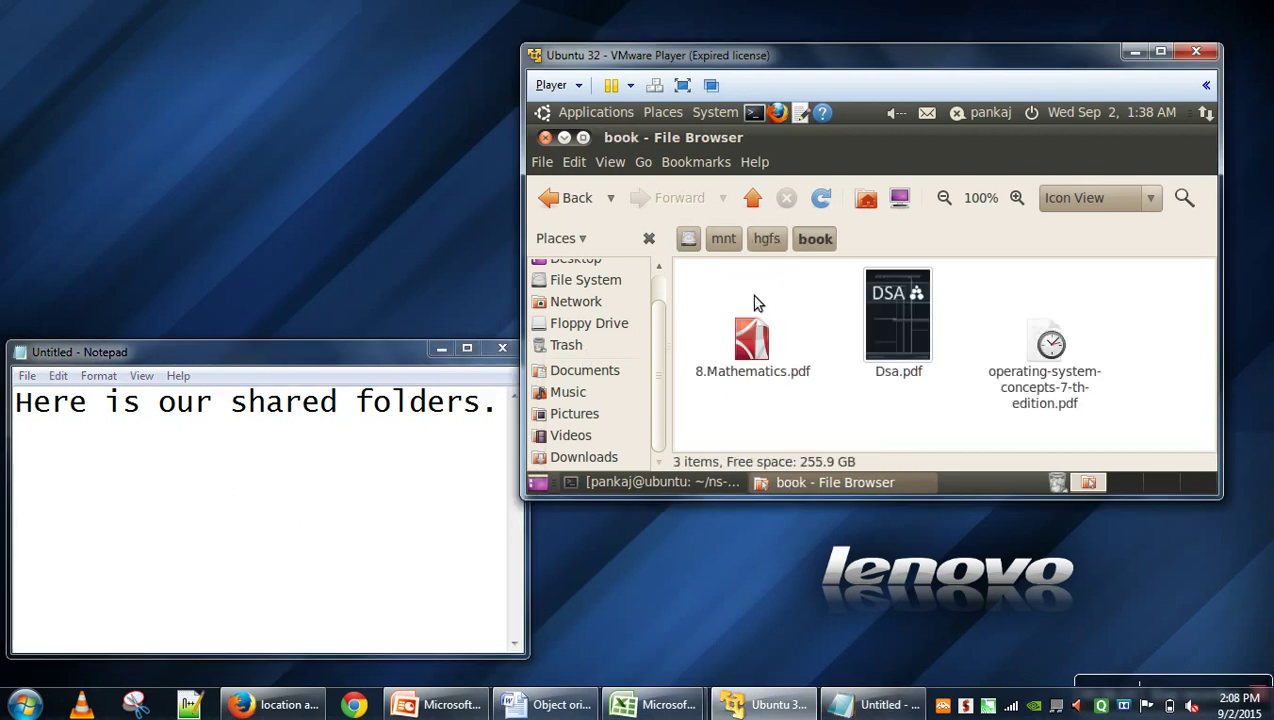
Step: Replace the note's text with the closing line "Thank you for watching...."
{"action": "left_click", "coordinate": [349, 418]}
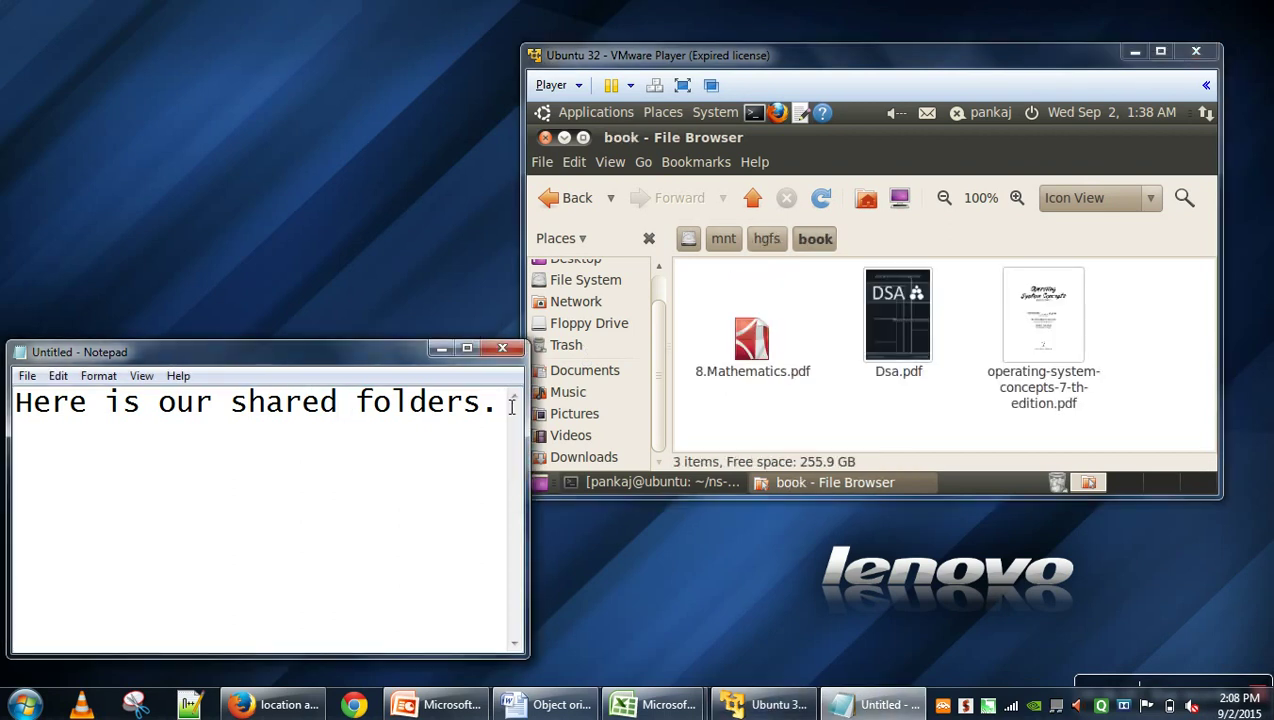
{"action": "left_click_drag", "start_coordinate": [510, 407], "coordinate": [13, 404]}
{"action": "type", "text": "Tha"}
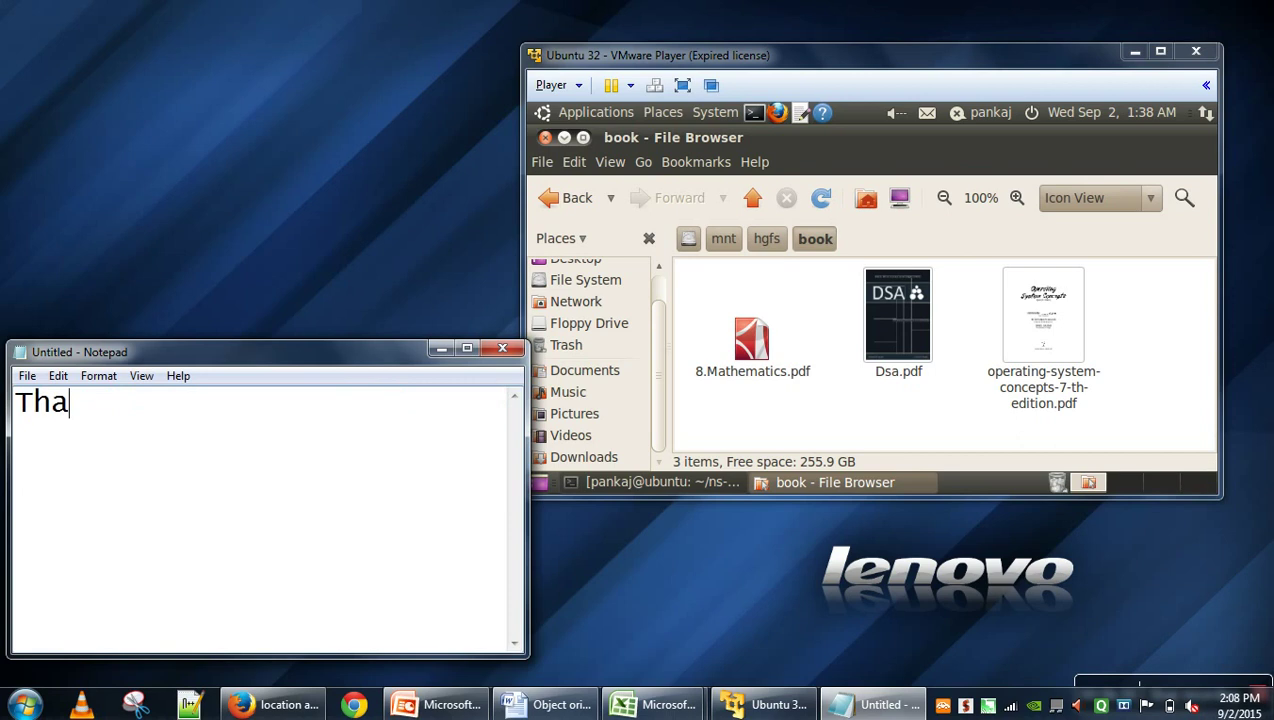
{"action": "type", "text": "nk you for"}
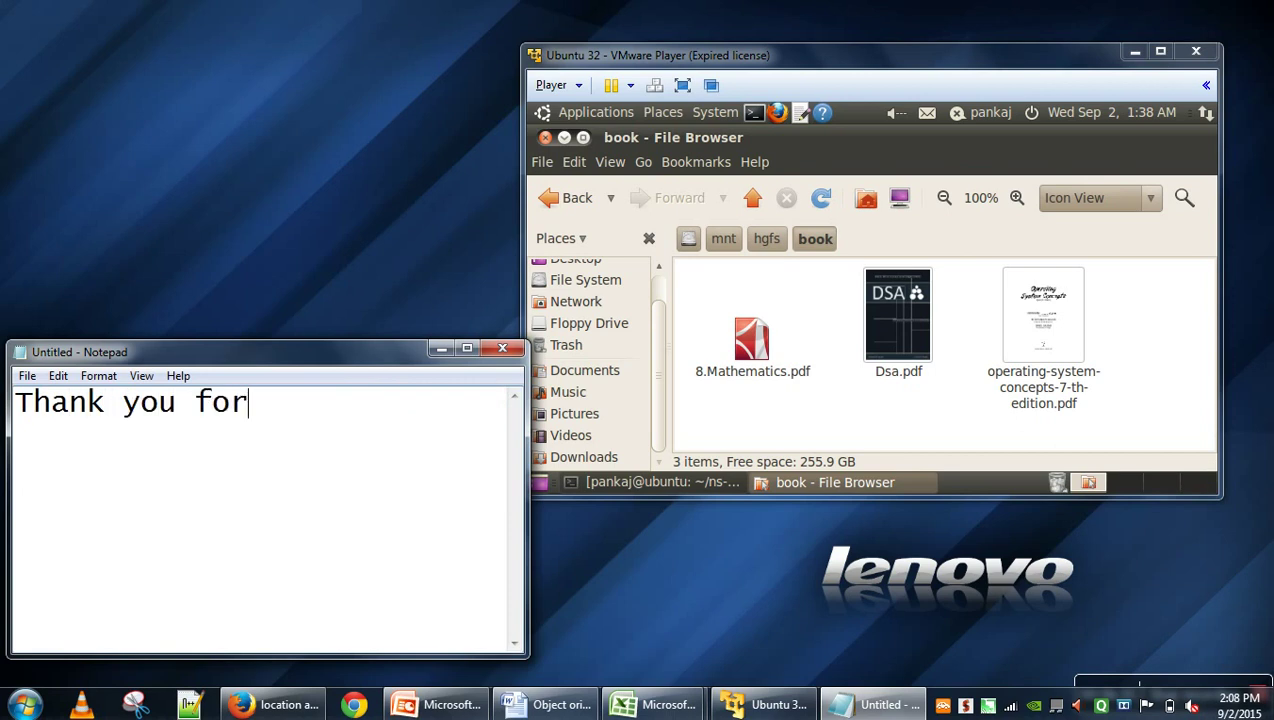
{"action": "type", "text": " watching"}
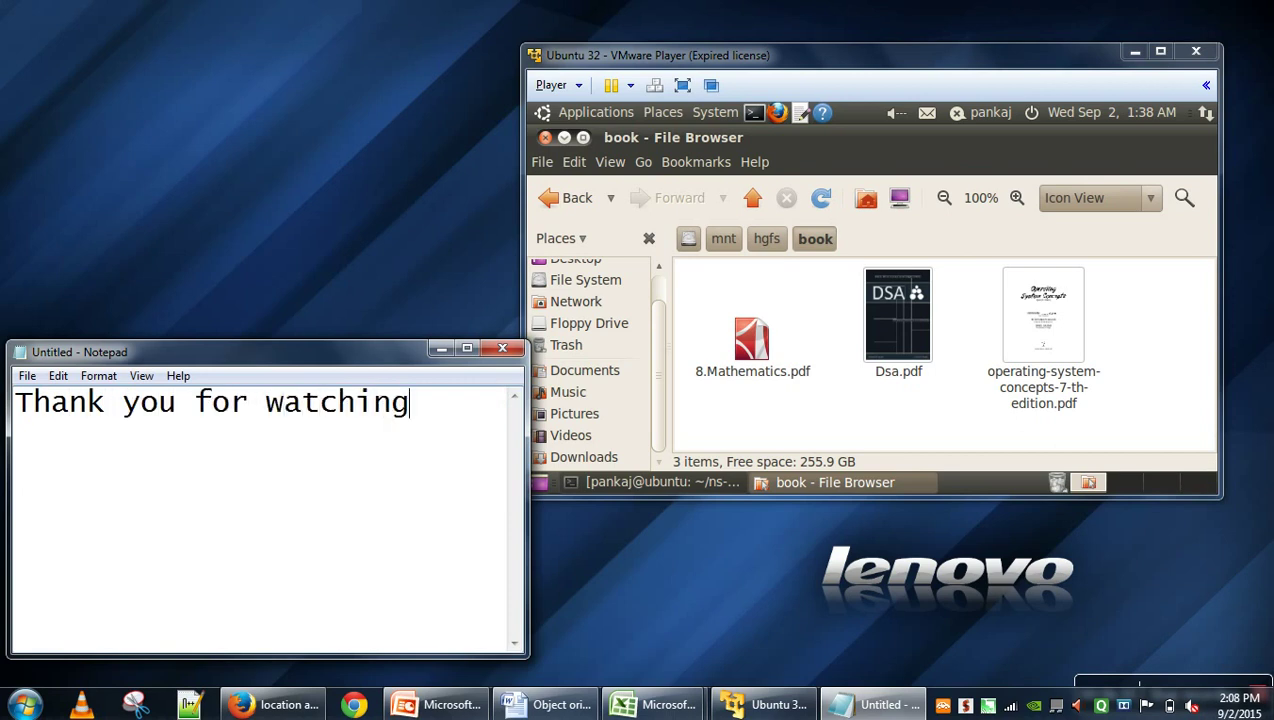
{"action": "type", "text": "...."}
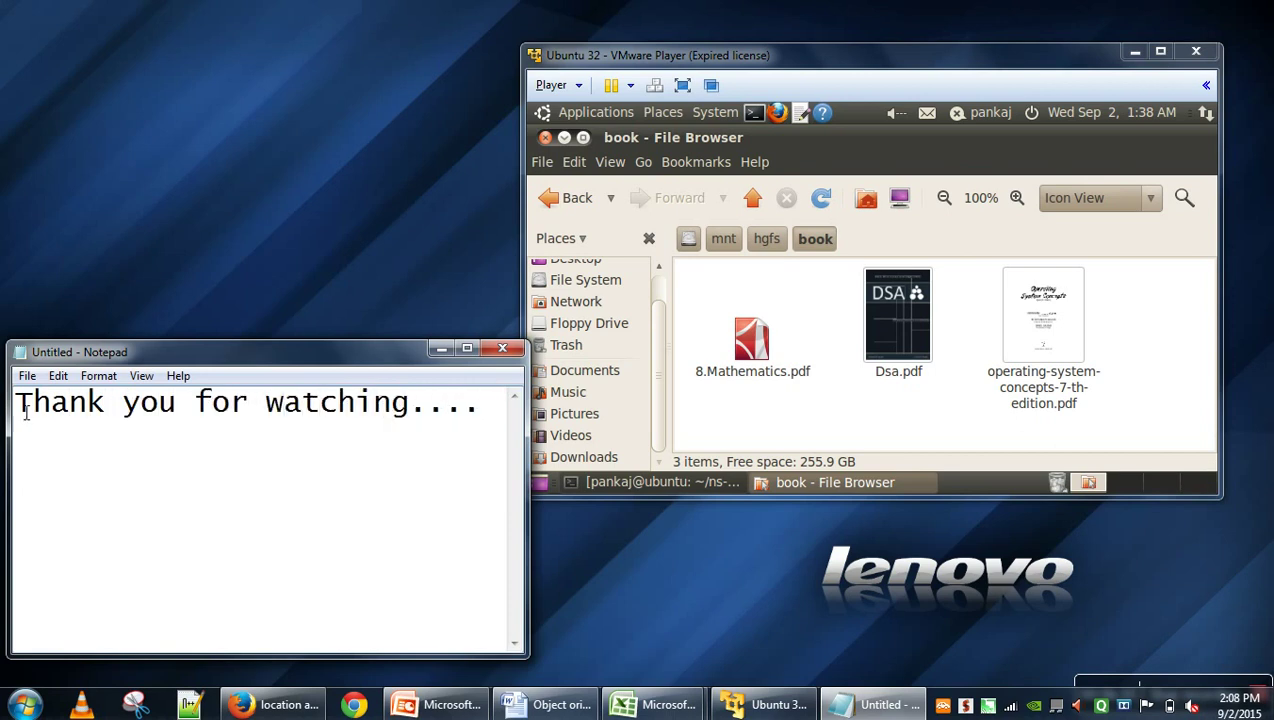